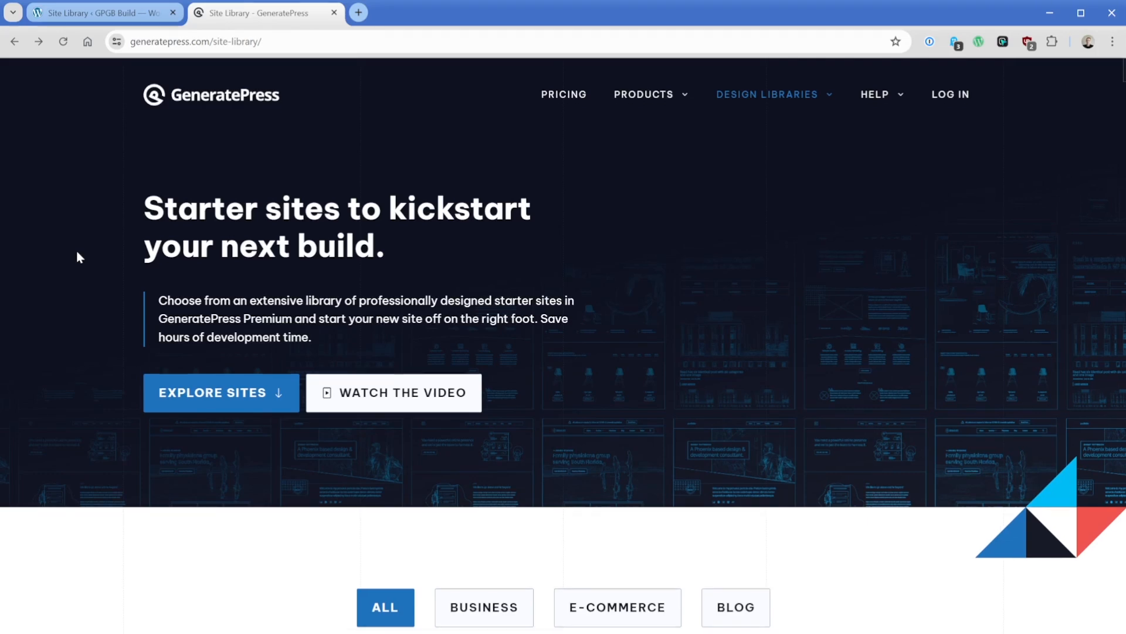
- Look through the starter sites on the GeneratePress site library page and its design library categories
{"action": "scroll", "coordinate": [79, 257], "scroll_direction": "down", "scroll_amount": 8}
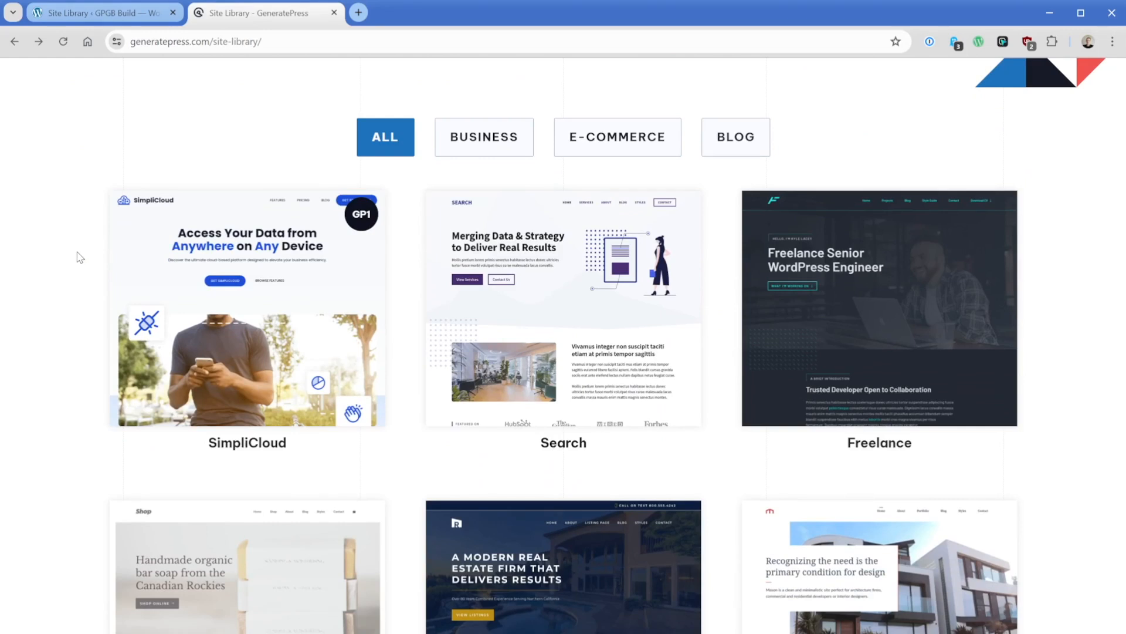
{"action": "mouse_move", "coordinate": [98, 262]}
{"action": "scroll", "coordinate": [69, 240], "scroll_direction": "up", "scroll_amount": 8}
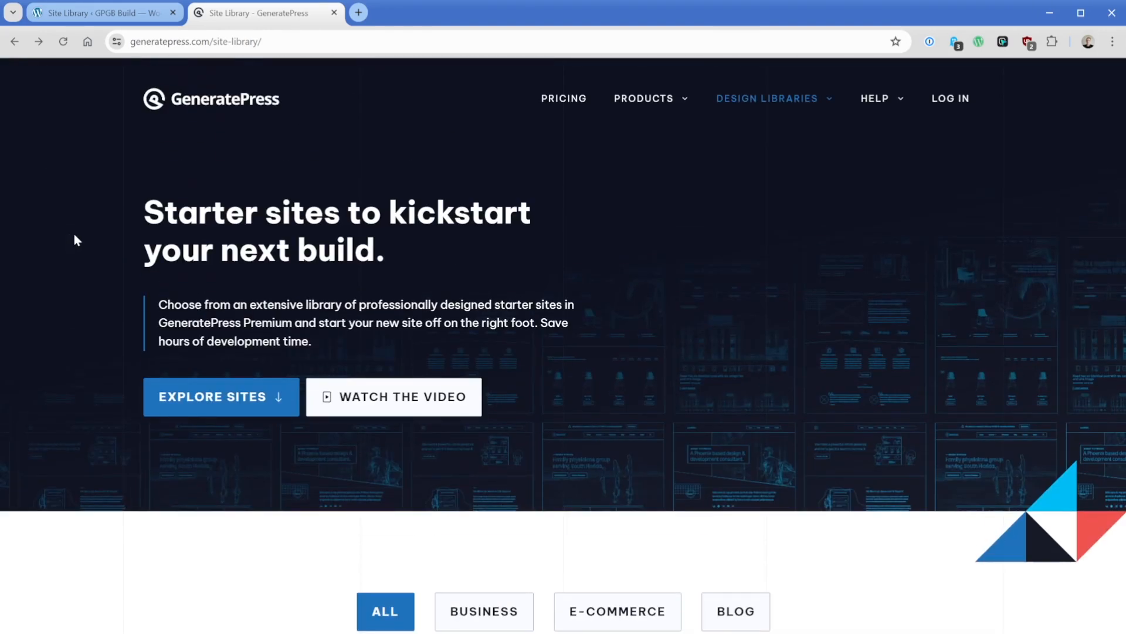
{"action": "mouse_move", "coordinate": [769, 106]}
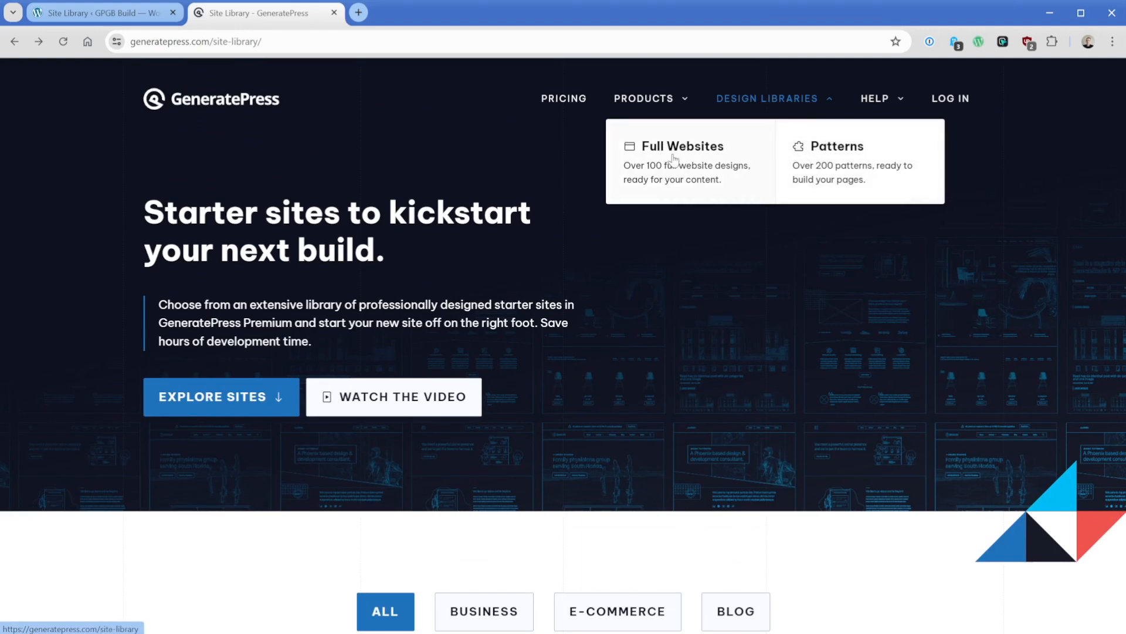
- Open the GeneratePress Site Library in the WordPress admin and view the site's front page in a new tab
{"action": "left_click", "coordinate": [135, 13]}
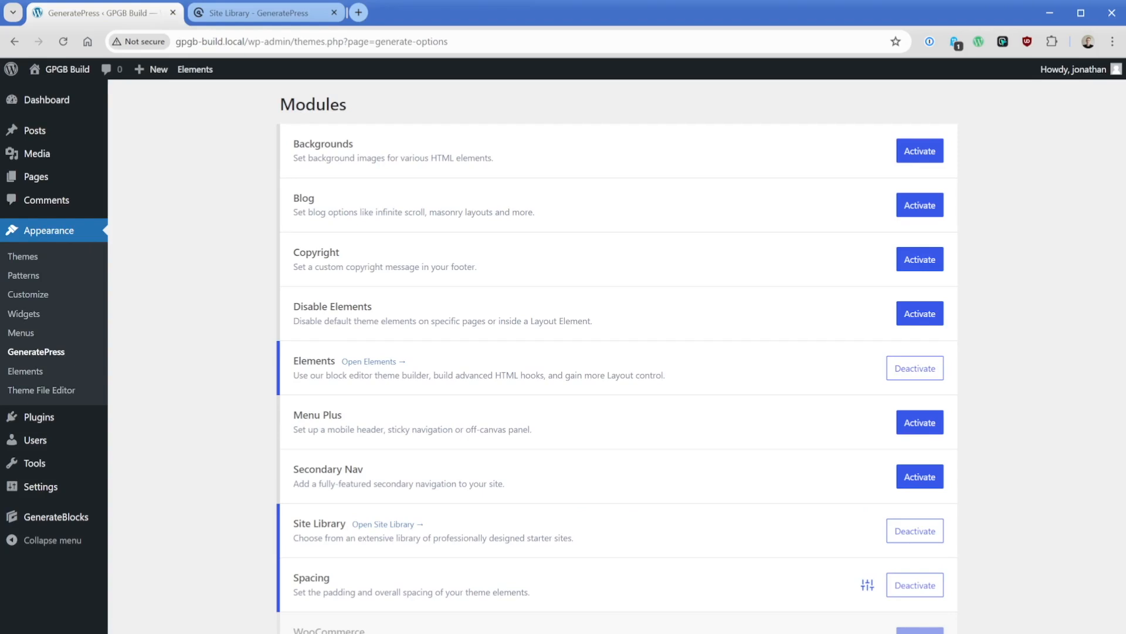
{"action": "left_click", "coordinate": [384, 524]}
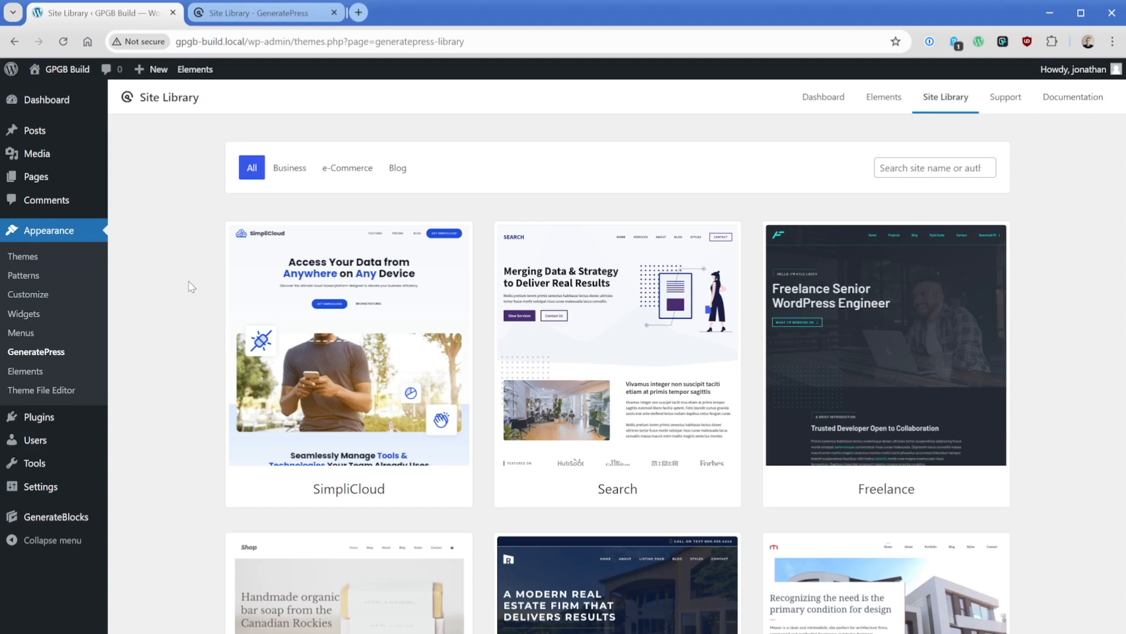
{"action": "middle_click", "coordinate": [66, 69]}
{"action": "left_click", "coordinate": [240, 16]}
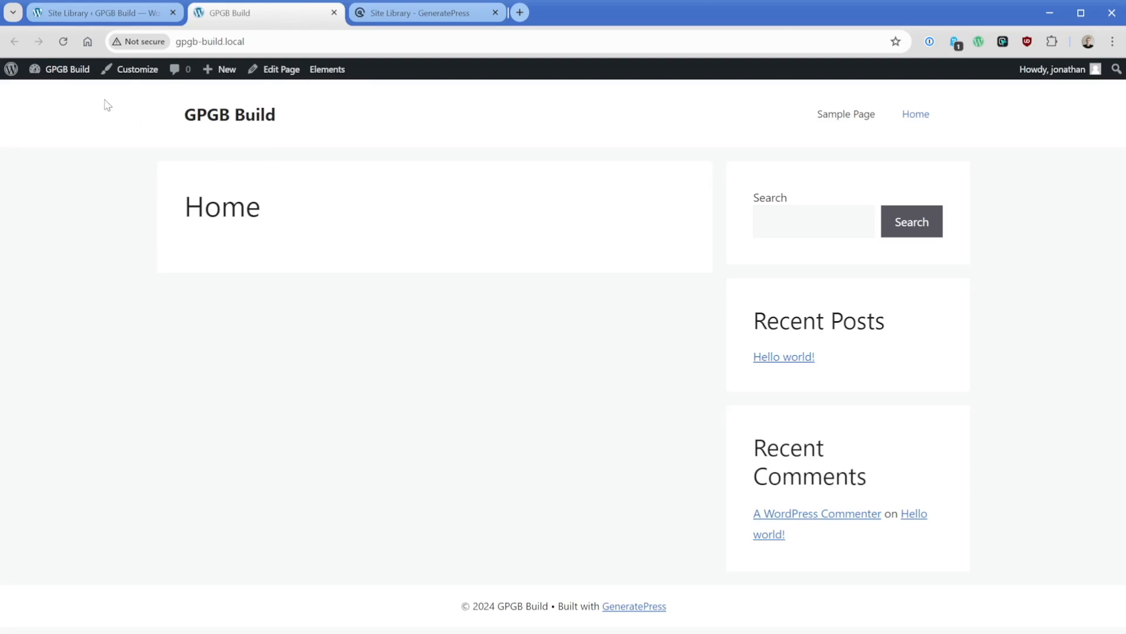
- Check the site's Media Library and GenerateBlocks Global Styles for existing content
{"action": "left_click", "coordinate": [60, 76]}
{"action": "left_click", "coordinate": [45, 204]}
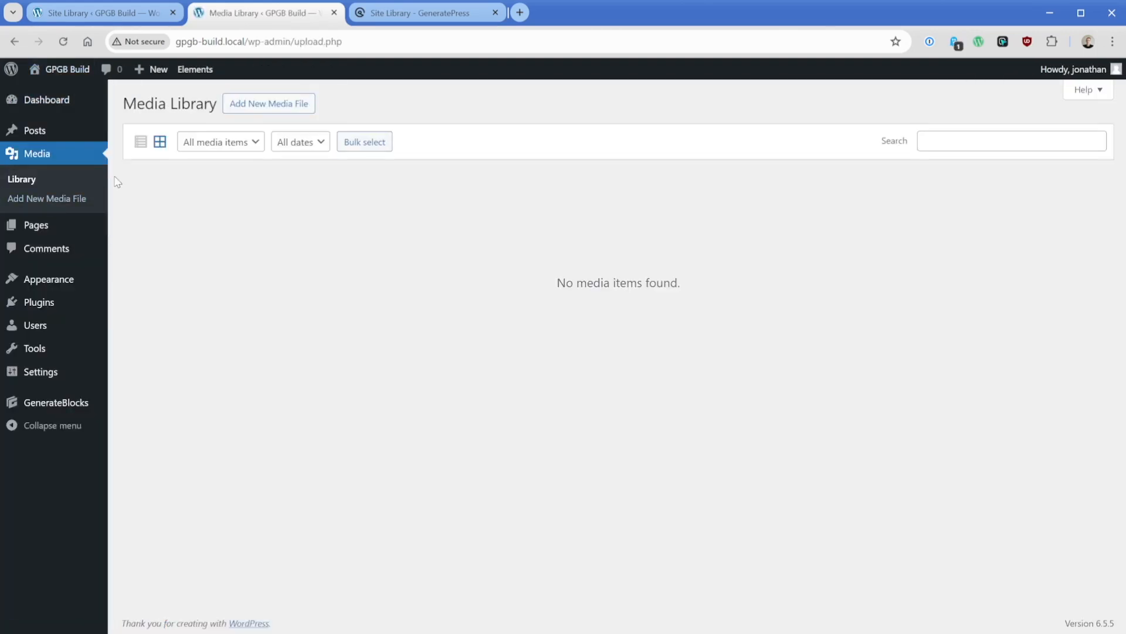
{"action": "mouse_move", "coordinate": [78, 405]}
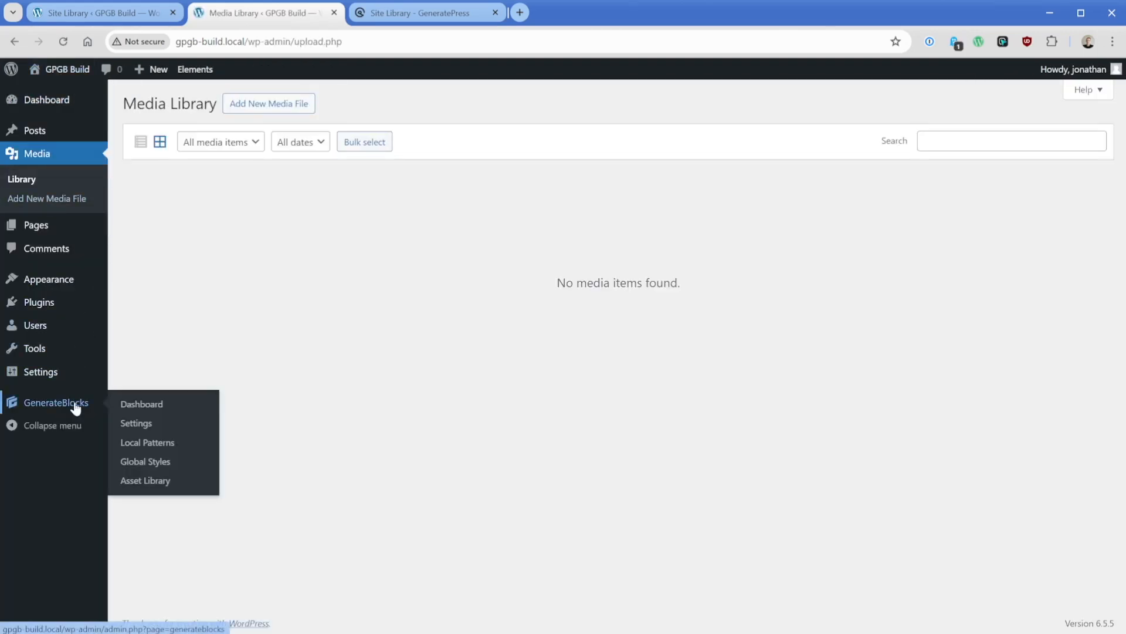
{"action": "left_click", "coordinate": [139, 463]}
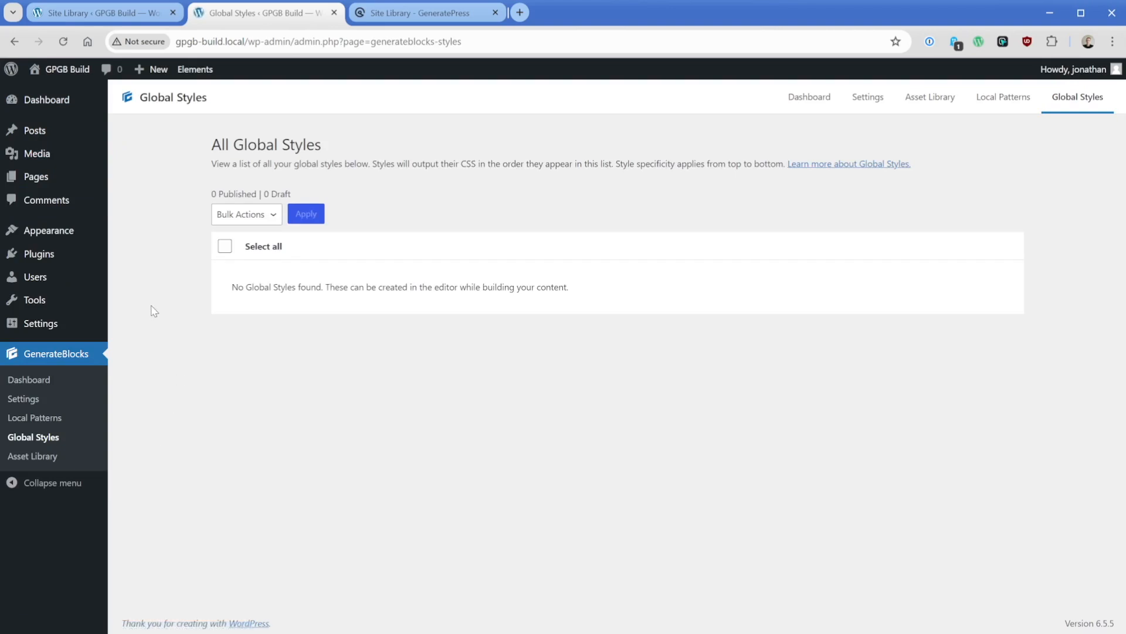
- Import the SimpliCloud starter site from the Site Library, including its theme options and demo content
{"action": "left_click", "coordinate": [94, 13]}
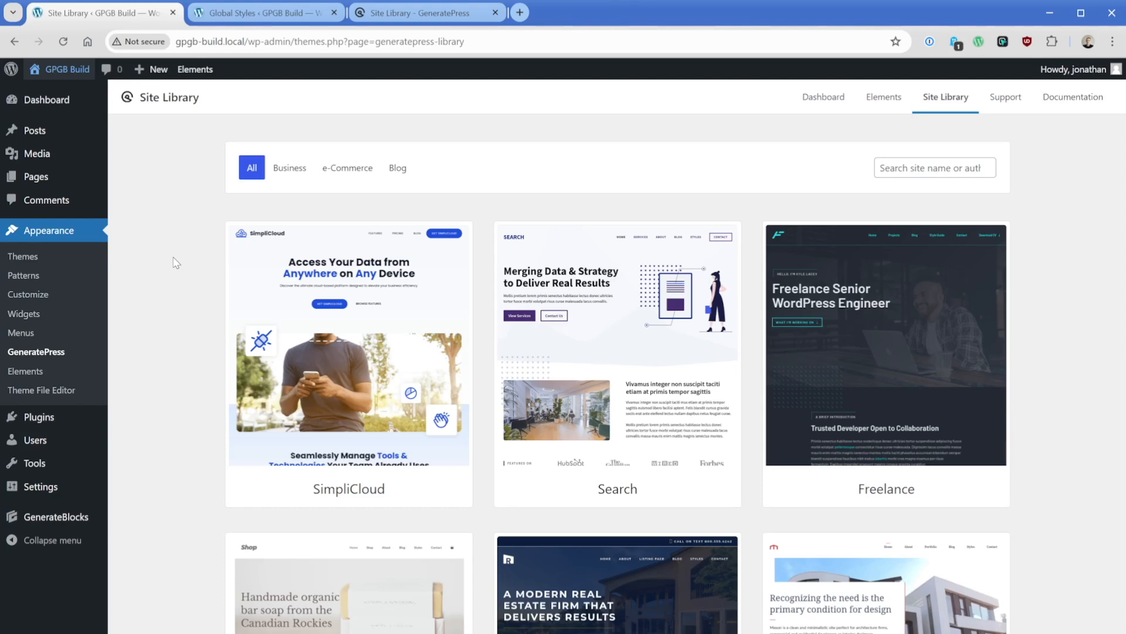
{"action": "left_click", "coordinate": [326, 306]}
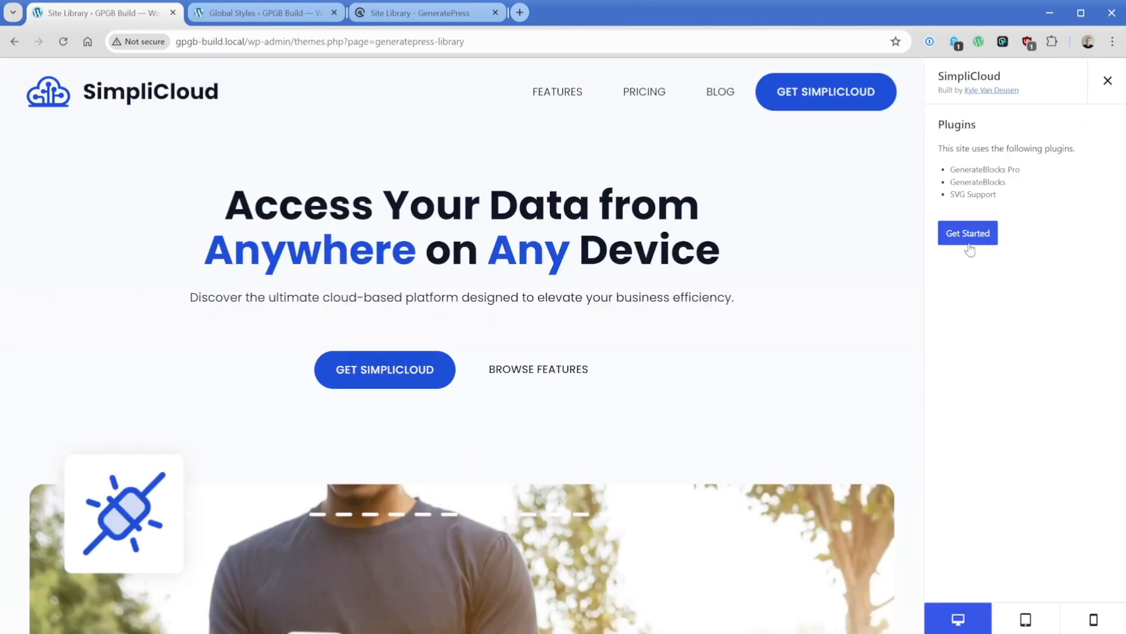
{"action": "left_click", "coordinate": [969, 242]}
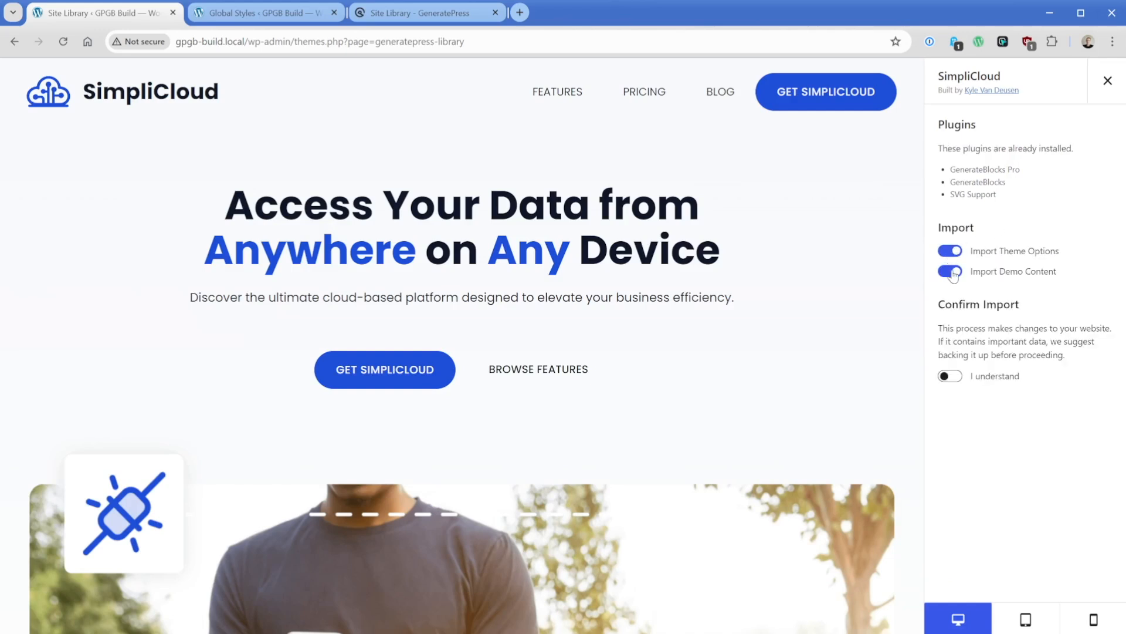
{"action": "left_click", "coordinate": [952, 377]}
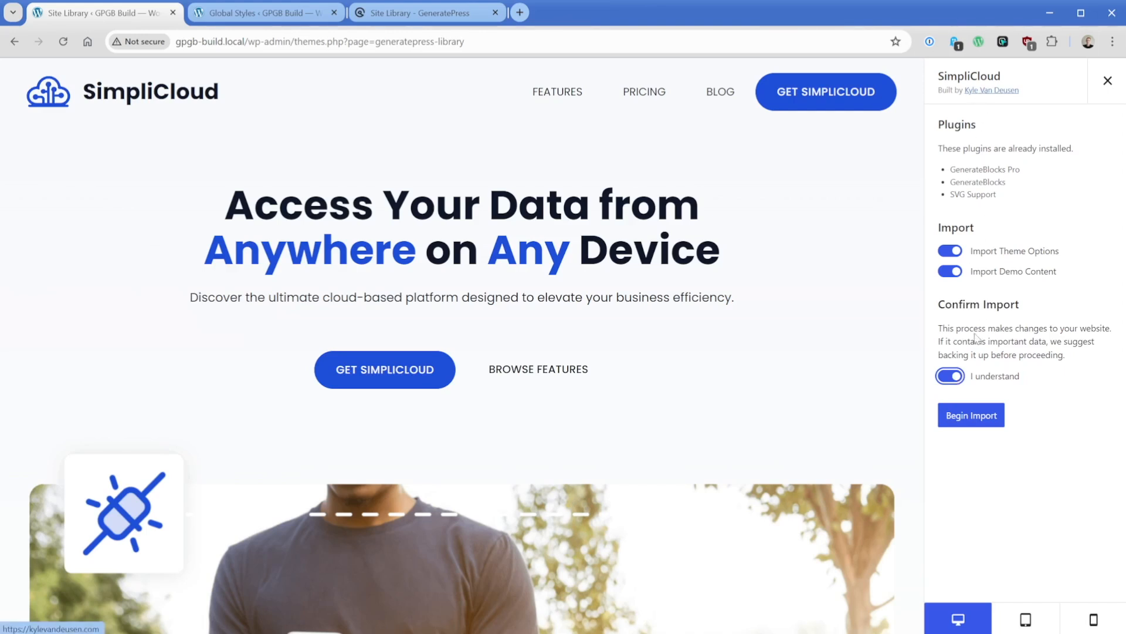
{"action": "left_click", "coordinate": [969, 417]}
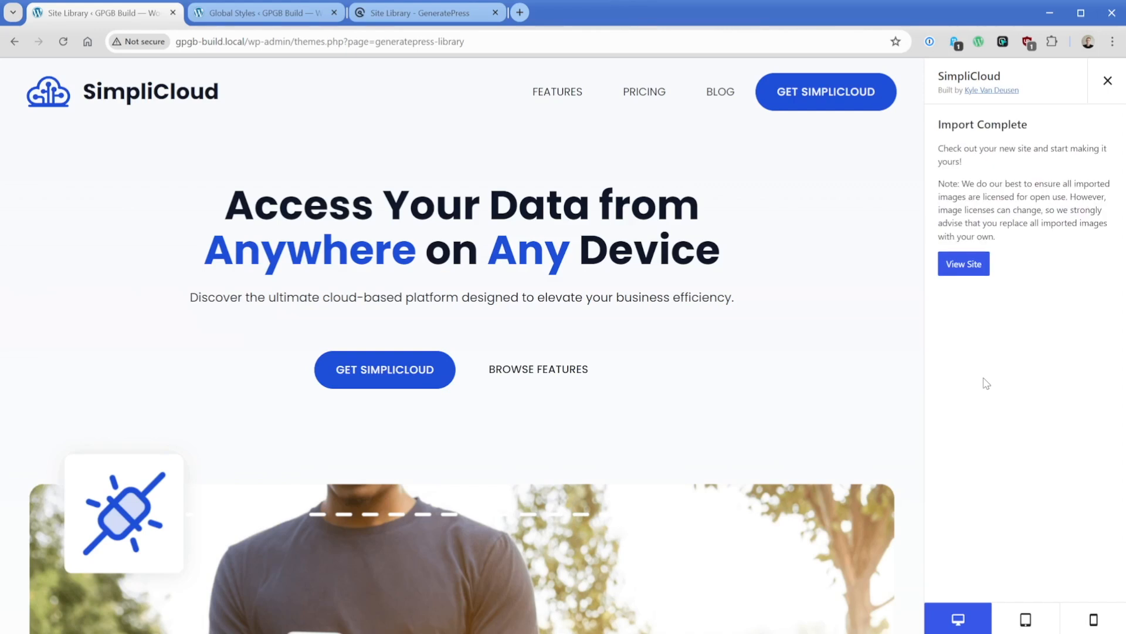
- View the newly imported site and examine its home page from the hero to the feature cards
{"action": "left_click", "coordinate": [965, 264]}
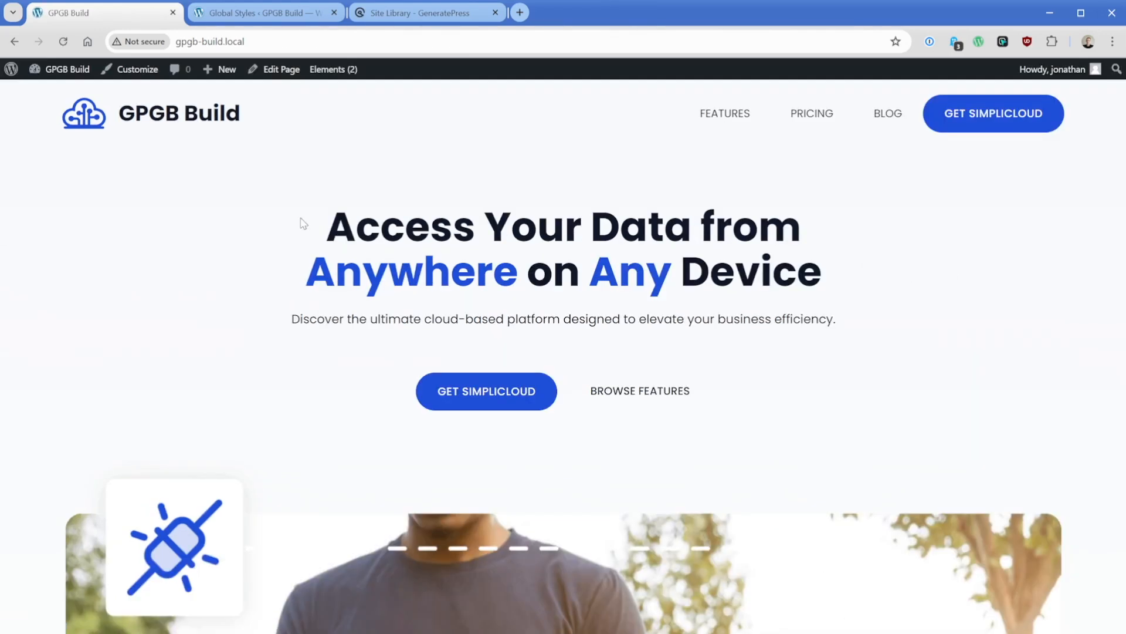
{"action": "scroll", "coordinate": [303, 223], "scroll_direction": "down", "scroll_amount": 15}
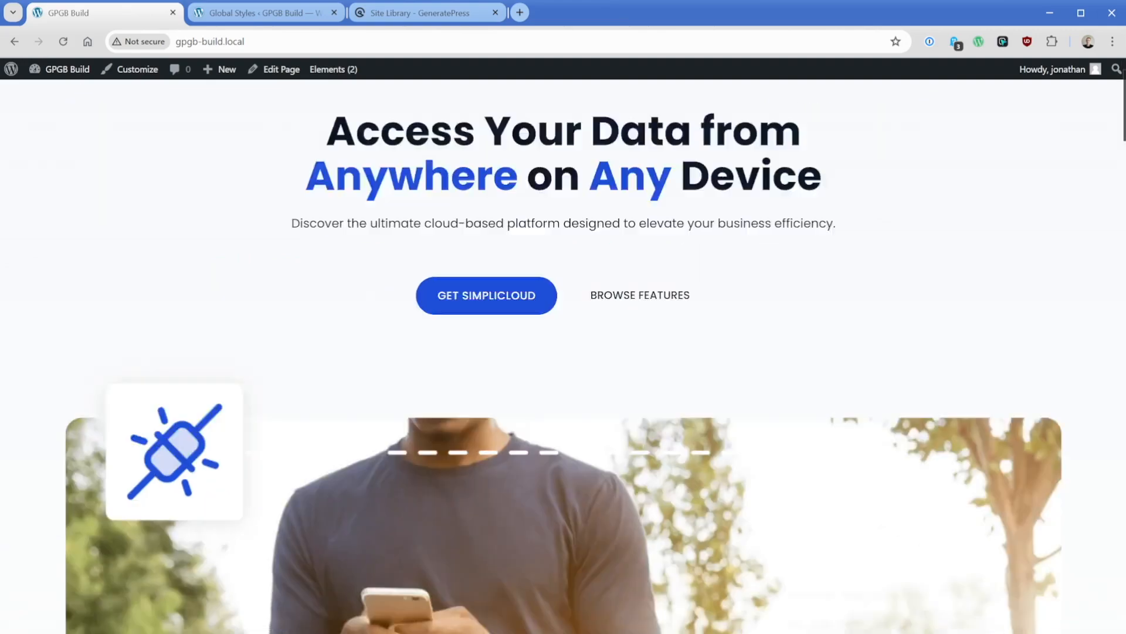
{"action": "scroll", "coordinate": [385, 328], "scroll_direction": "down", "scroll_amount": 15}
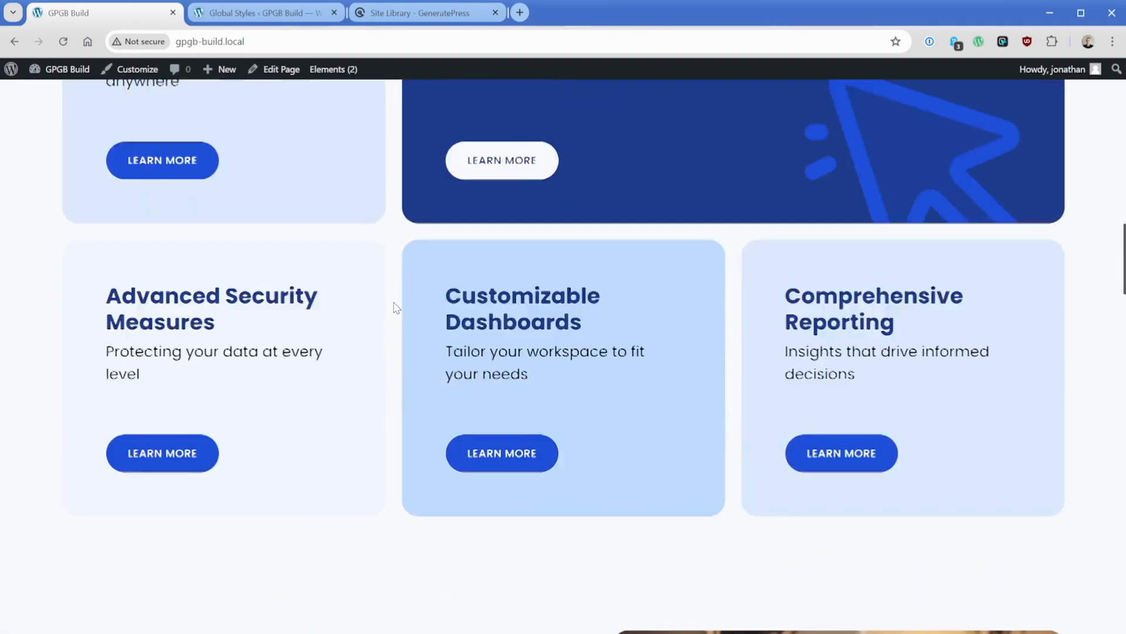
{"action": "scroll", "coordinate": [390, 253], "scroll_direction": "up", "scroll_amount": 2}
{"action": "scroll", "coordinate": [390, 253], "scroll_direction": "up", "scroll_amount": 20}
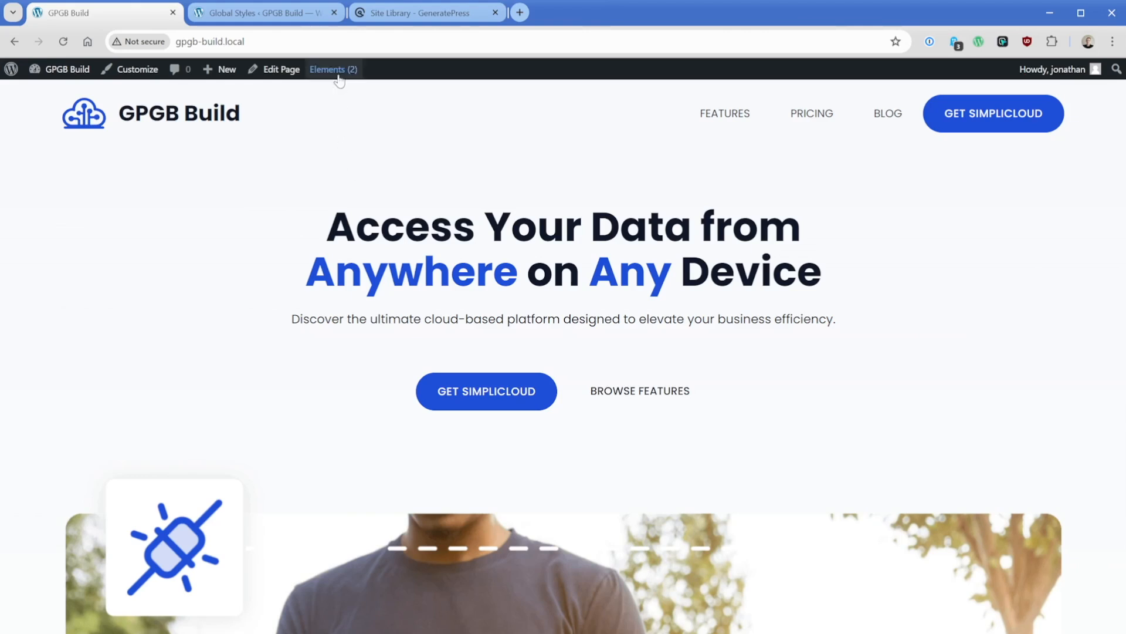
{"action": "mouse_move", "coordinate": [340, 70]}
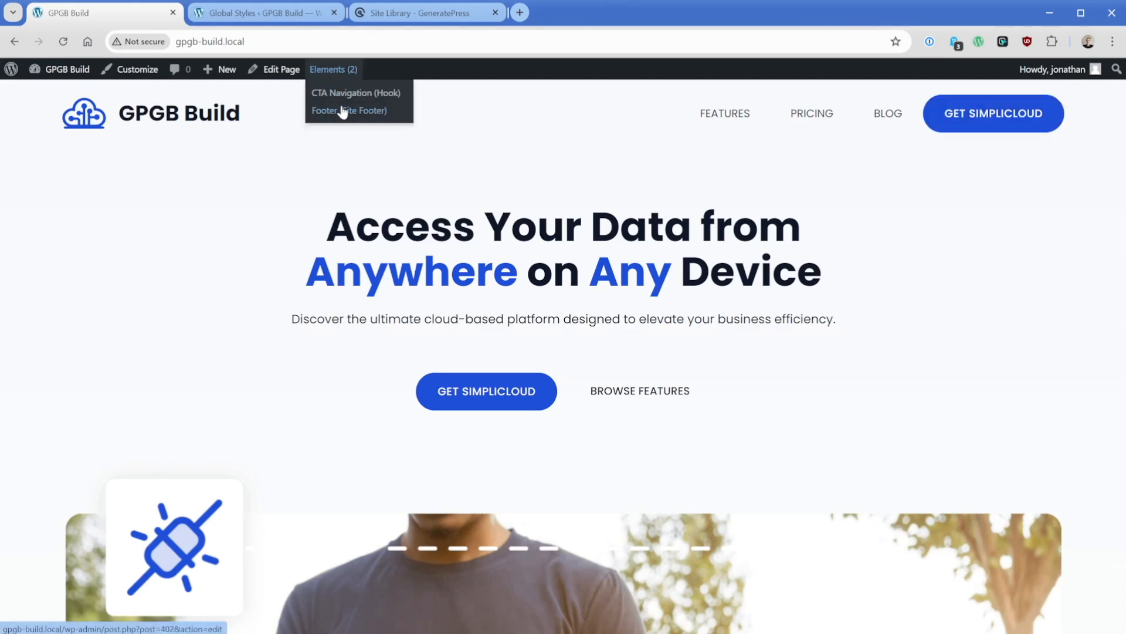
- Open the Home page in the block editor and show its block List View
{"action": "left_click", "coordinate": [279, 71]}
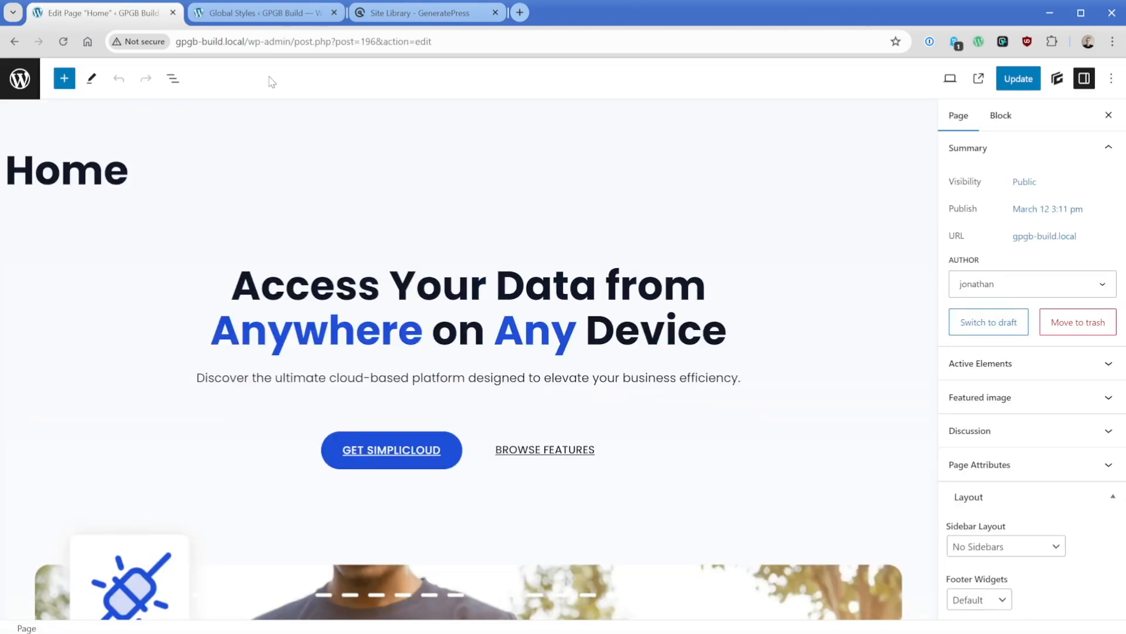
{"action": "left_click", "coordinate": [176, 82]}
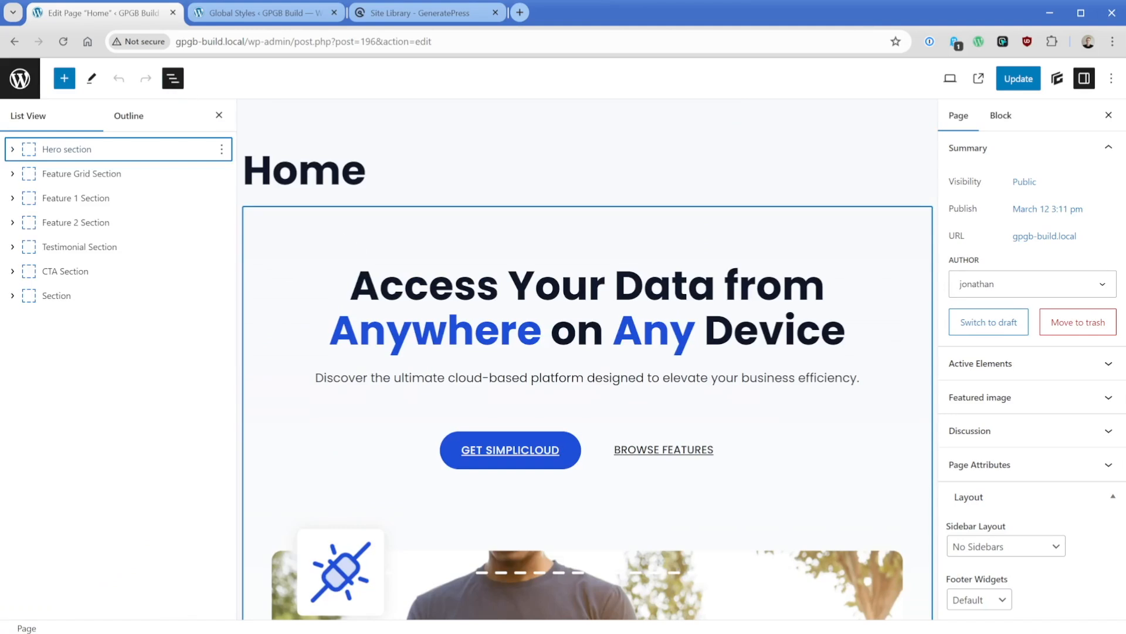
- Inspect the global styles and block settings of the hero headline, the Get SimpliCloud button and their buttons container
{"action": "left_click", "coordinate": [351, 286]}
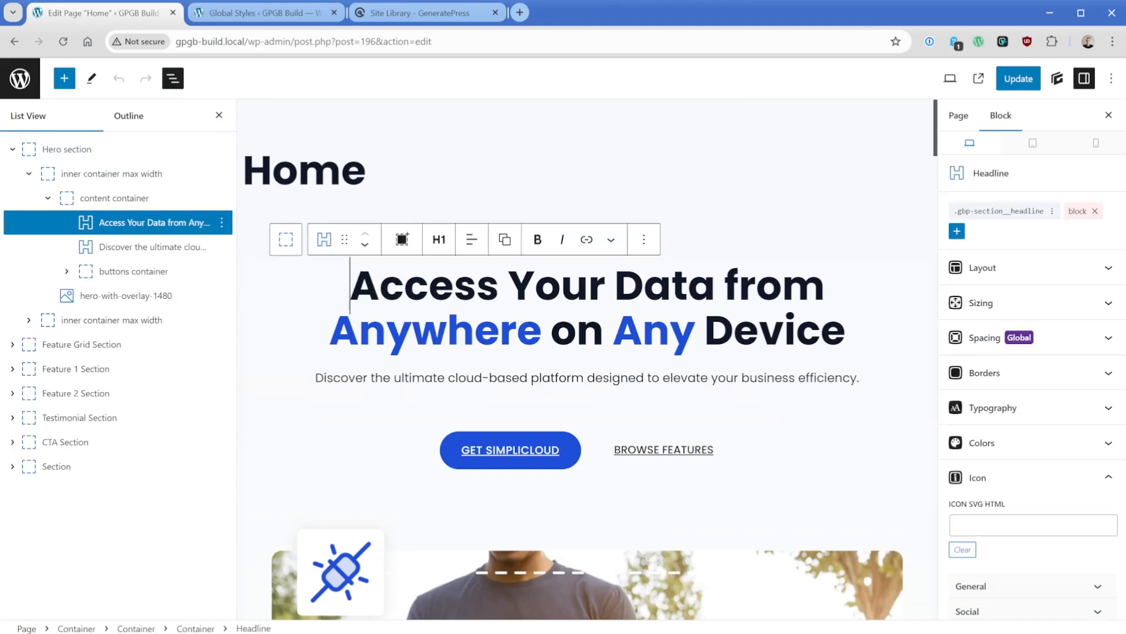
{"action": "left_click", "coordinate": [567, 456]}
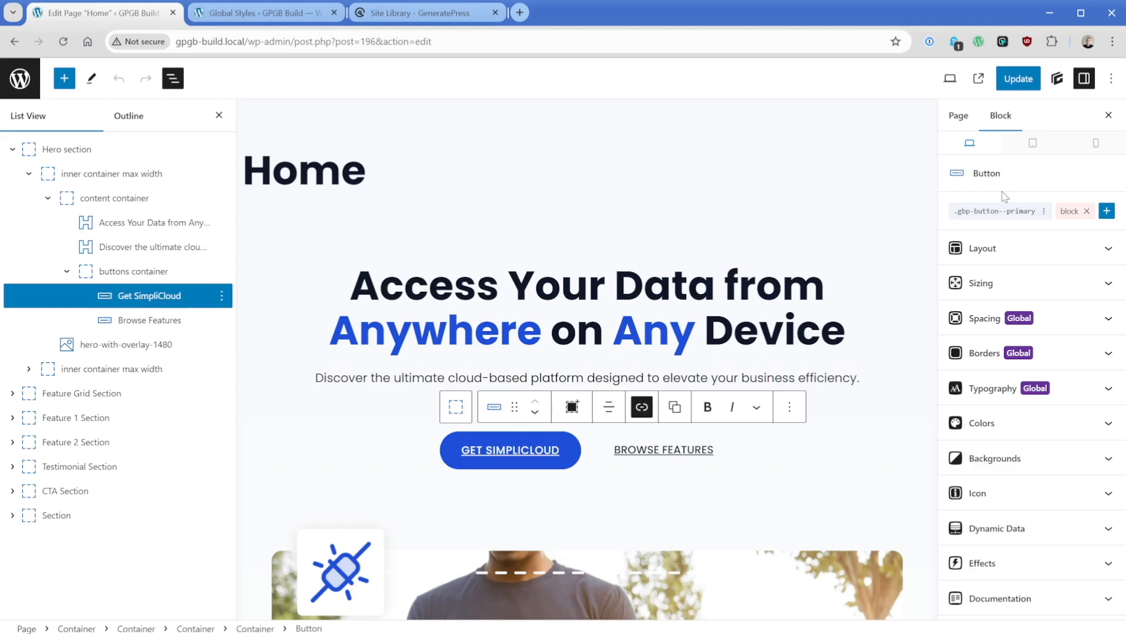
{"action": "left_click", "coordinate": [136, 273]}
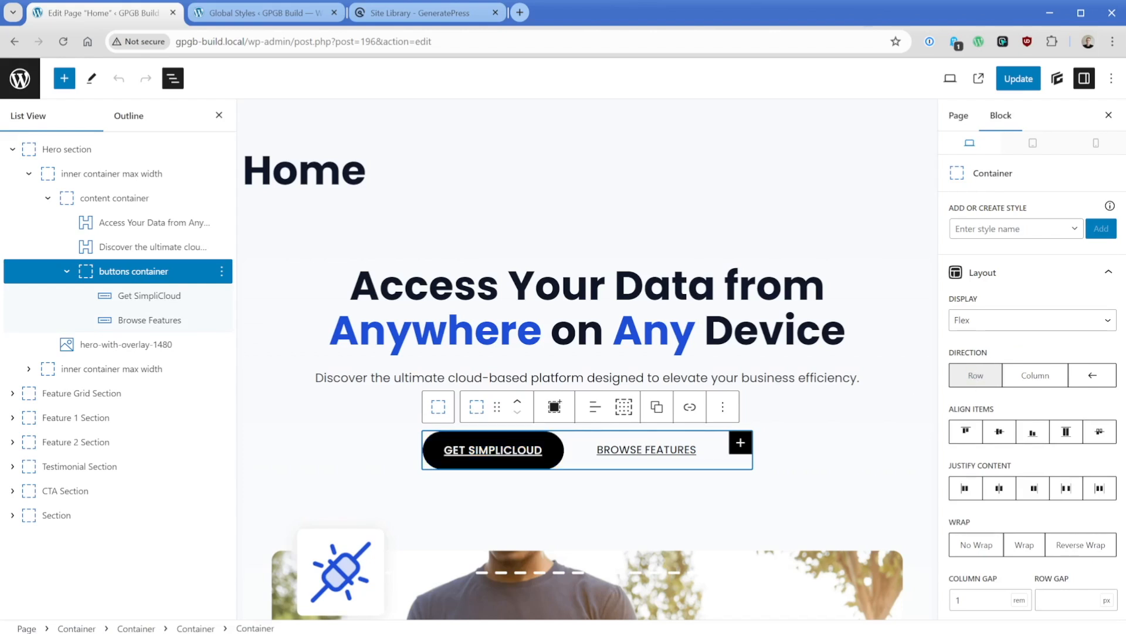
- Check the highlight formatting options on the word "Anywhere" in the hero headline
{"action": "double_click", "coordinate": [387, 331]}
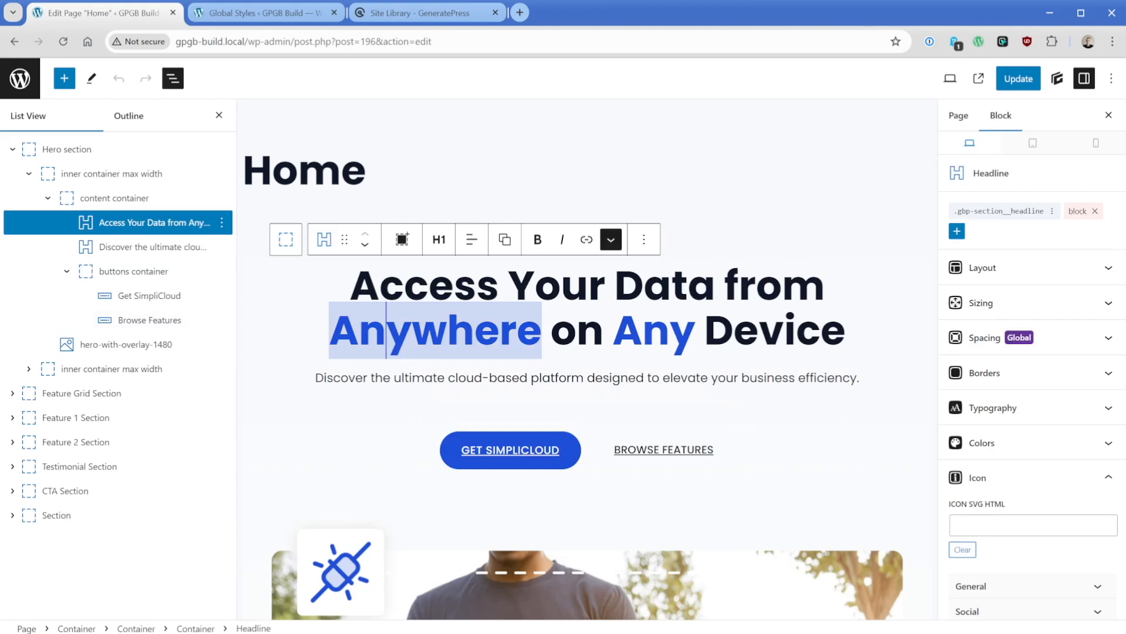
{"action": "left_click", "coordinate": [611, 240]}
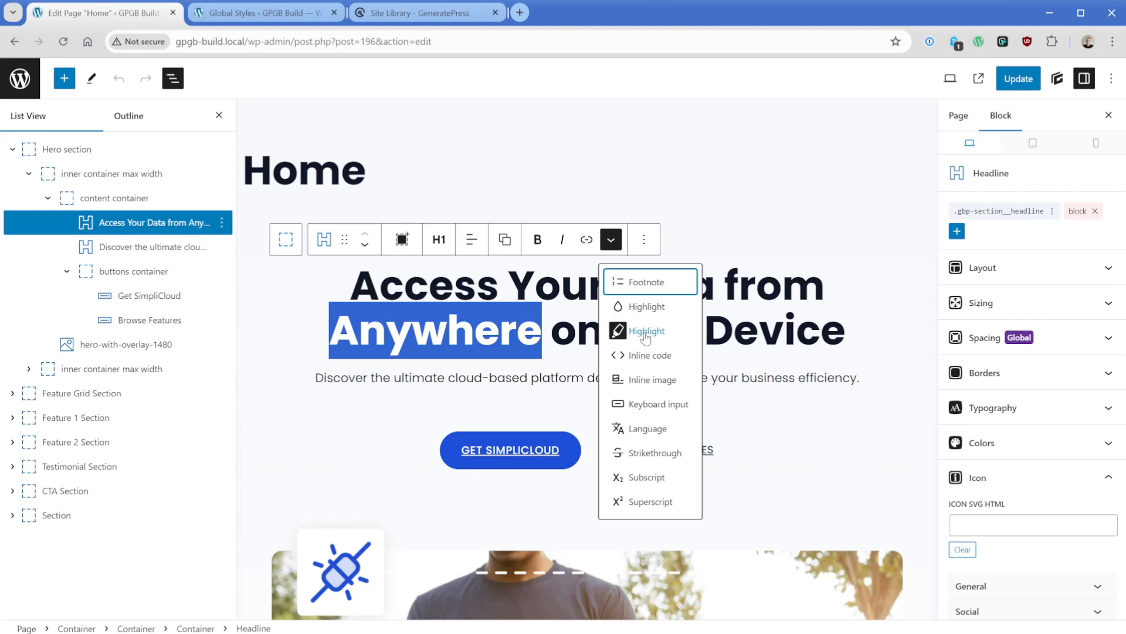
{"action": "left_click", "coordinate": [589, 285]}
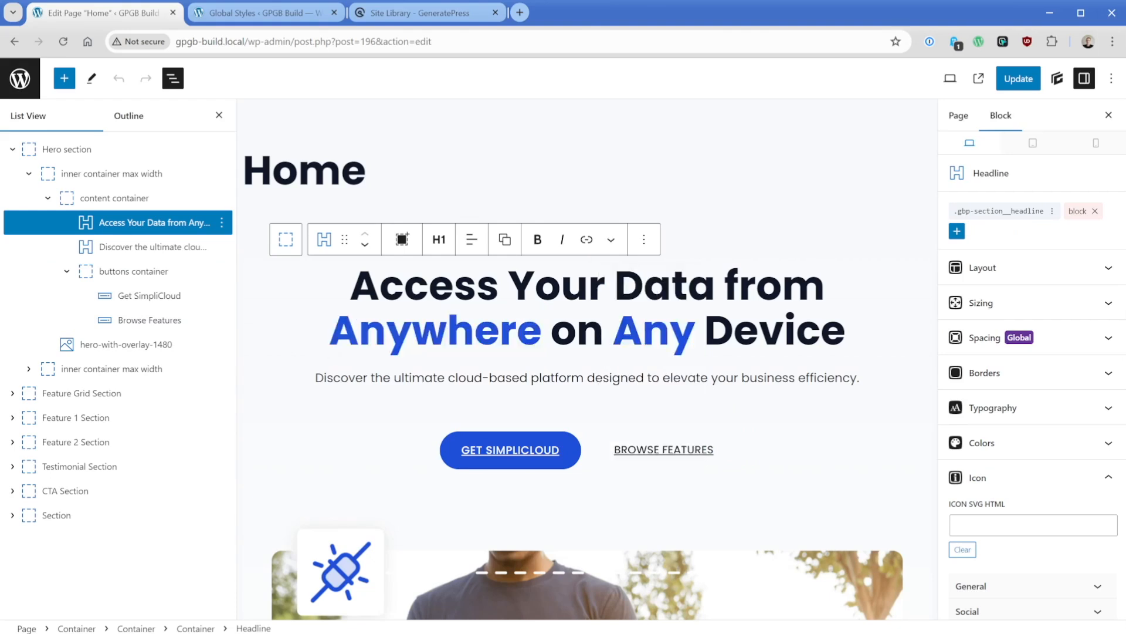
- Try the contrast-2 color for the hero headline's highlight, and return it to accent
{"action": "left_click", "coordinate": [1022, 446]}
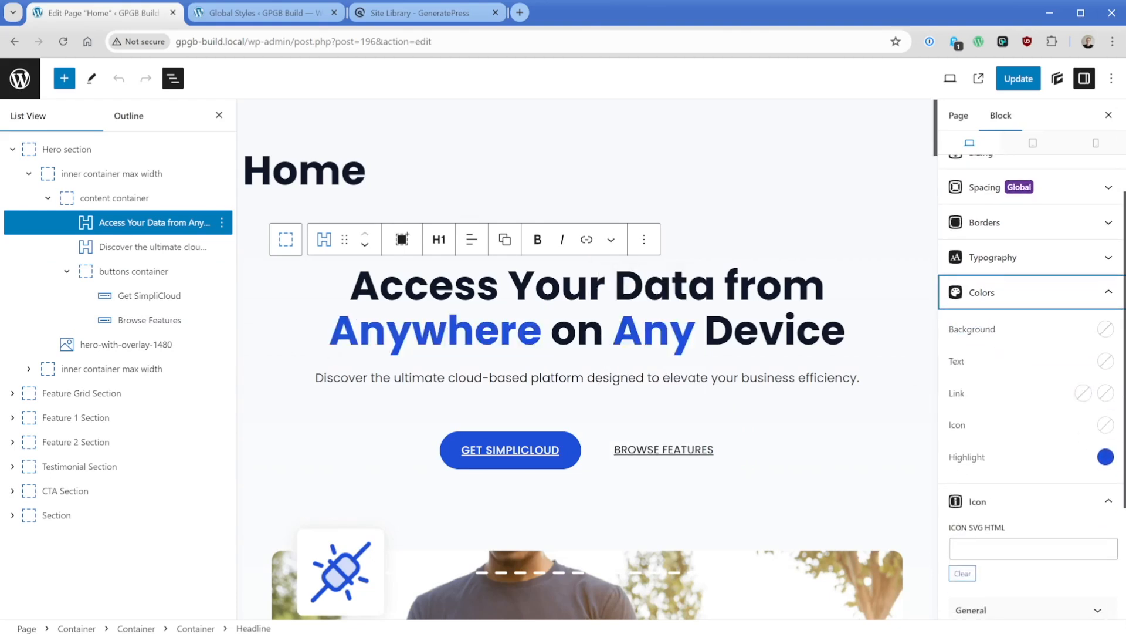
{"action": "left_click", "coordinate": [1106, 458]}
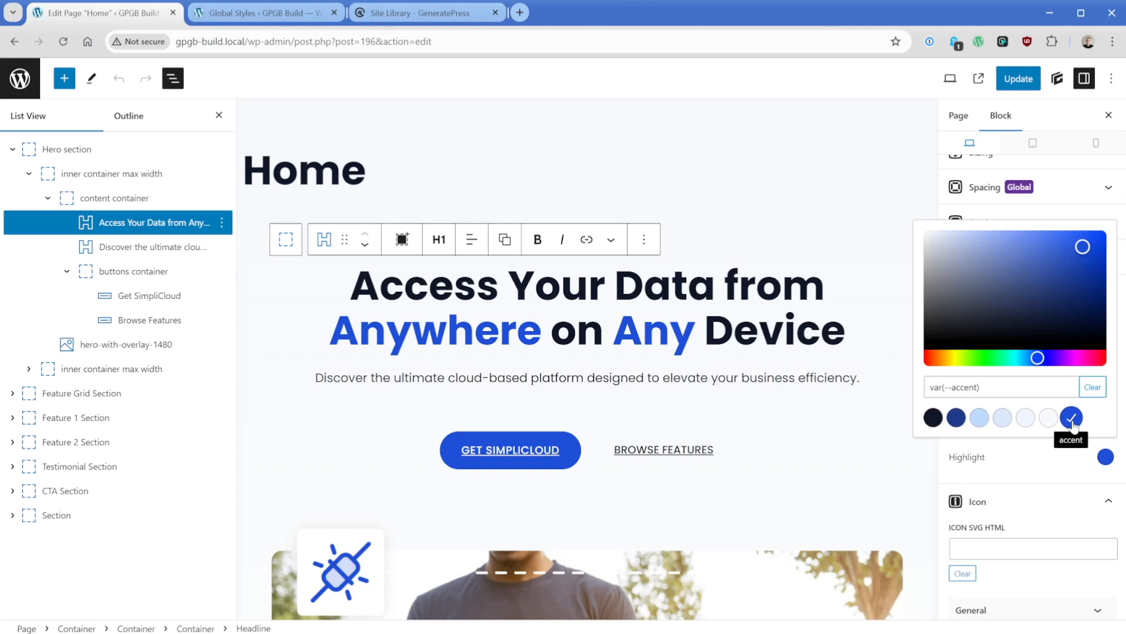
{"action": "left_click", "coordinate": [957, 417]}
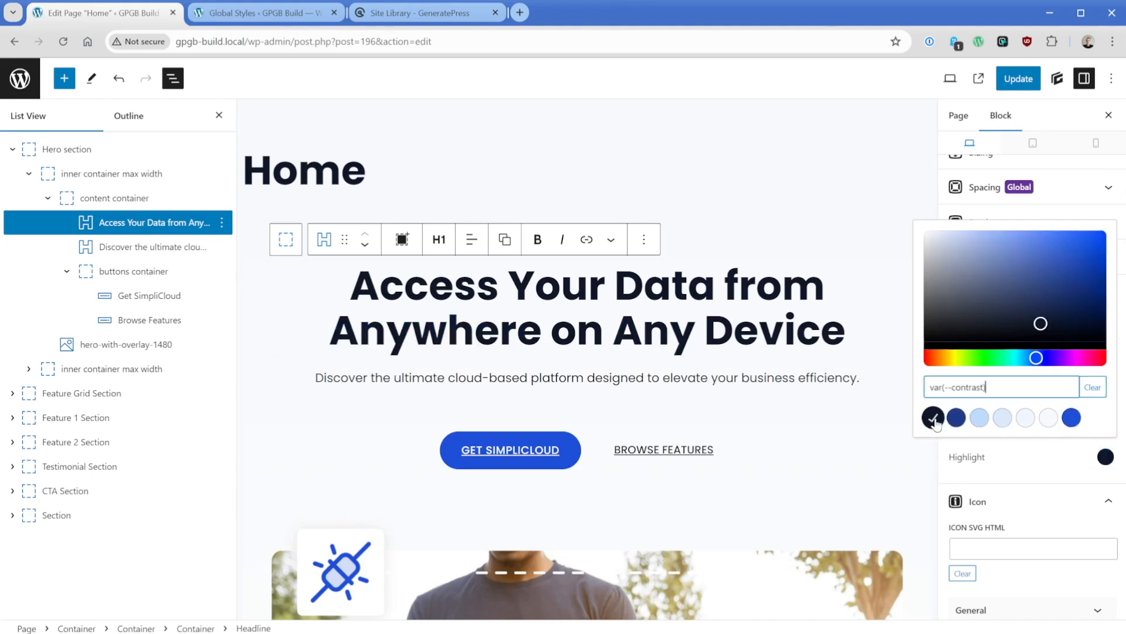
{"action": "left_click", "coordinate": [1066, 425]}
{"action": "left_click", "coordinate": [1068, 464]}
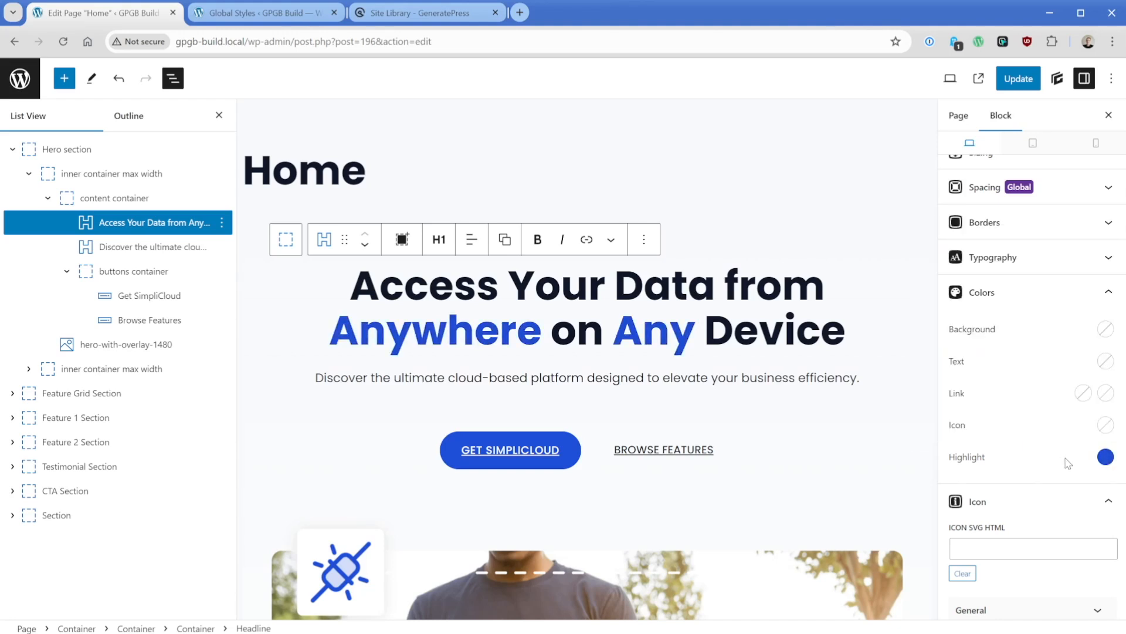
- Expand the Feature Grid Section down to its grid and inspect the first and third column containers
{"action": "left_click", "coordinate": [141, 393]}
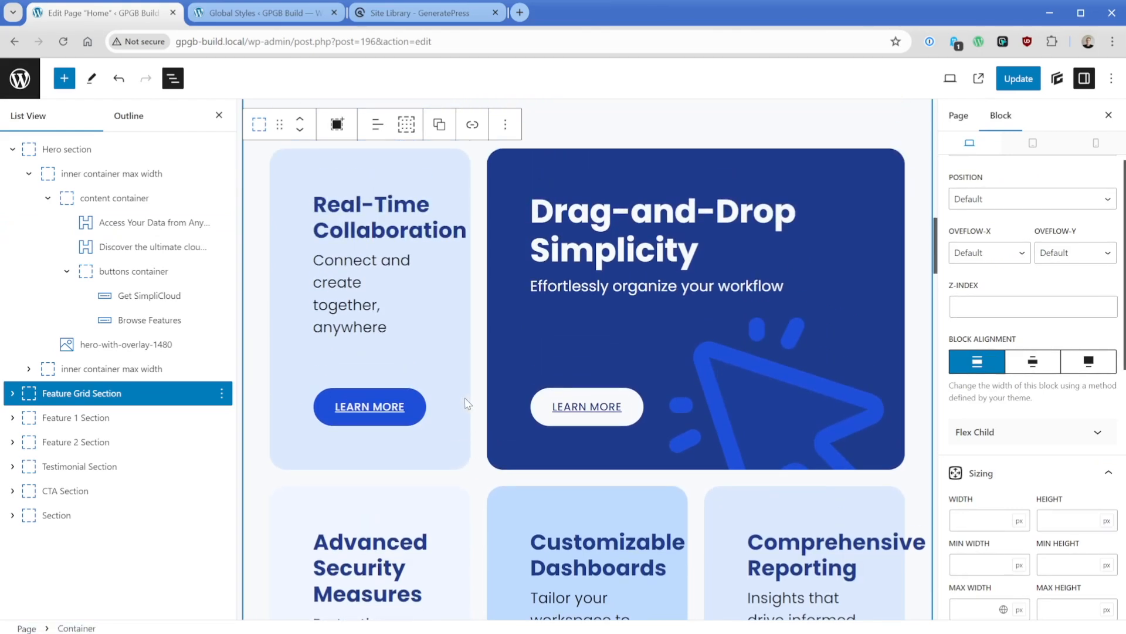
{"action": "left_click", "coordinate": [13, 393]}
{"action": "left_click", "coordinate": [27, 417]}
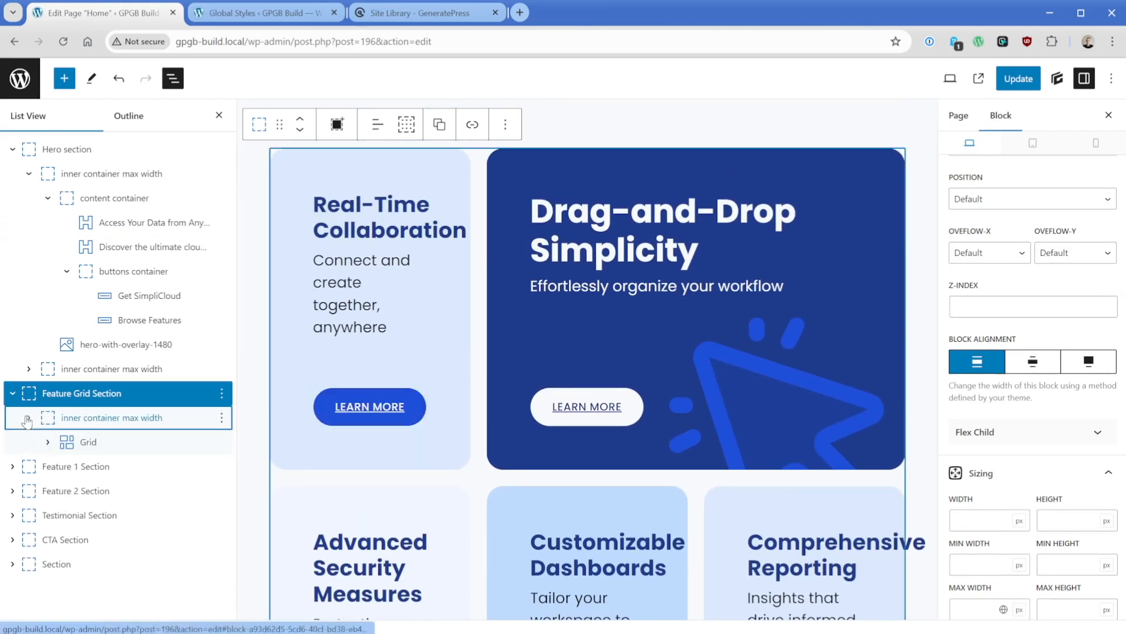
{"action": "left_click", "coordinate": [47, 442]}
{"action": "left_click", "coordinate": [115, 467]}
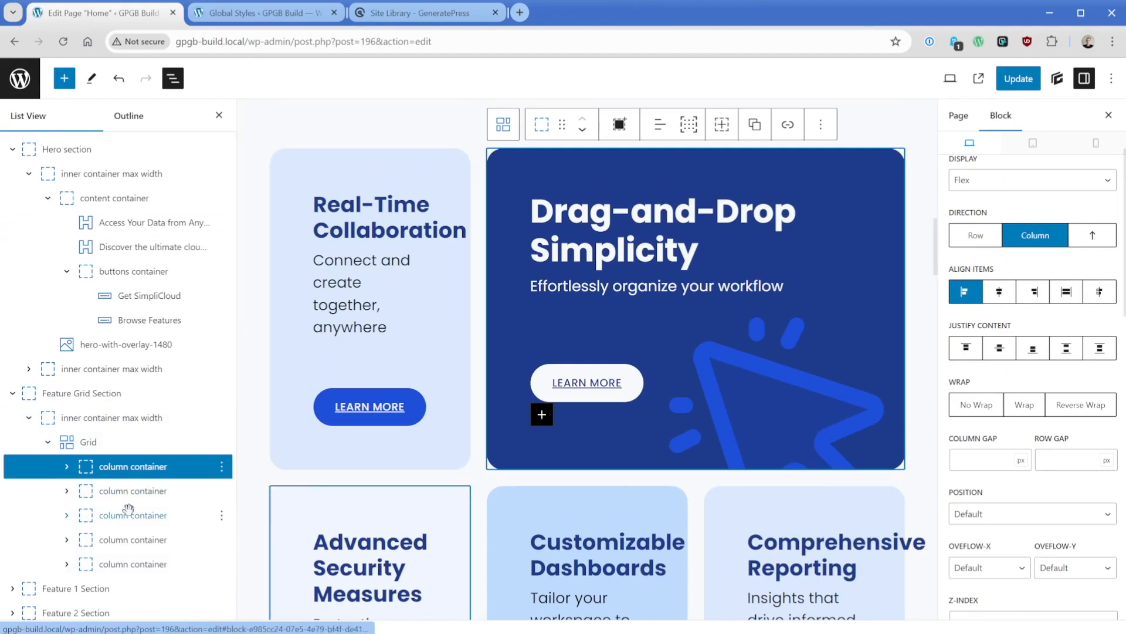
{"action": "left_click", "coordinate": [146, 515]}
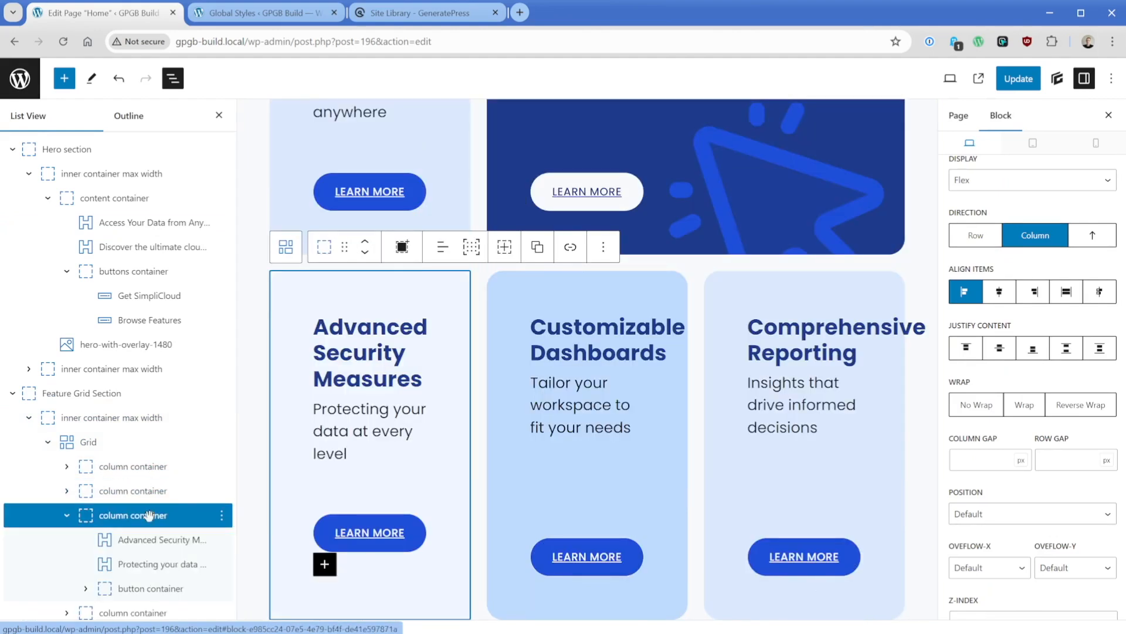
- Inspect the global style and block settings of the "Advanced Security Measures" and "Exceptional Usability" headlines, and view the second feature section
{"action": "left_click", "coordinate": [353, 352]}
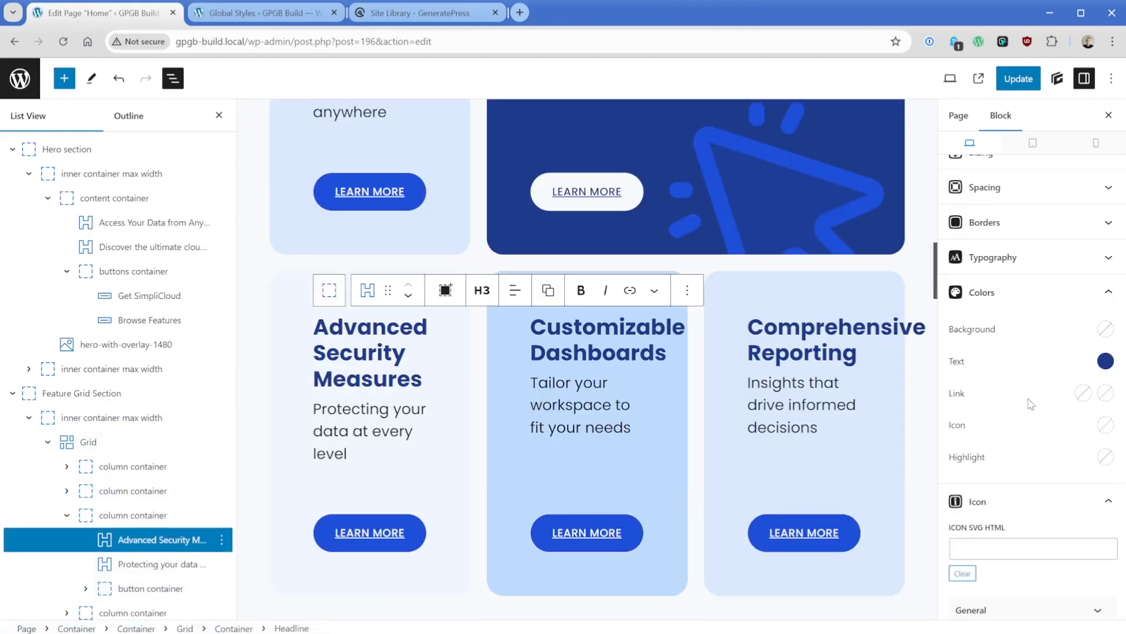
{"action": "scroll", "coordinate": [1032, 409], "scroll_direction": "up", "scroll_amount": 3}
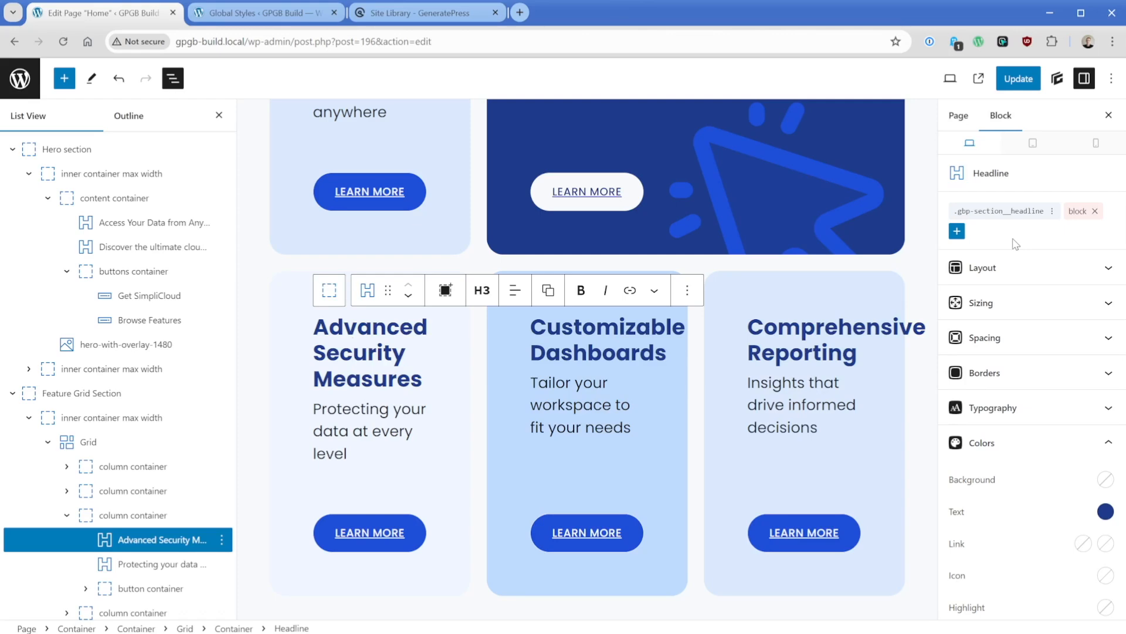
{"action": "scroll", "coordinate": [399, 398], "scroll_direction": "down", "scroll_amount": 5}
{"action": "scroll", "coordinate": [405, 393], "scroll_direction": "down", "scroll_amount": 1}
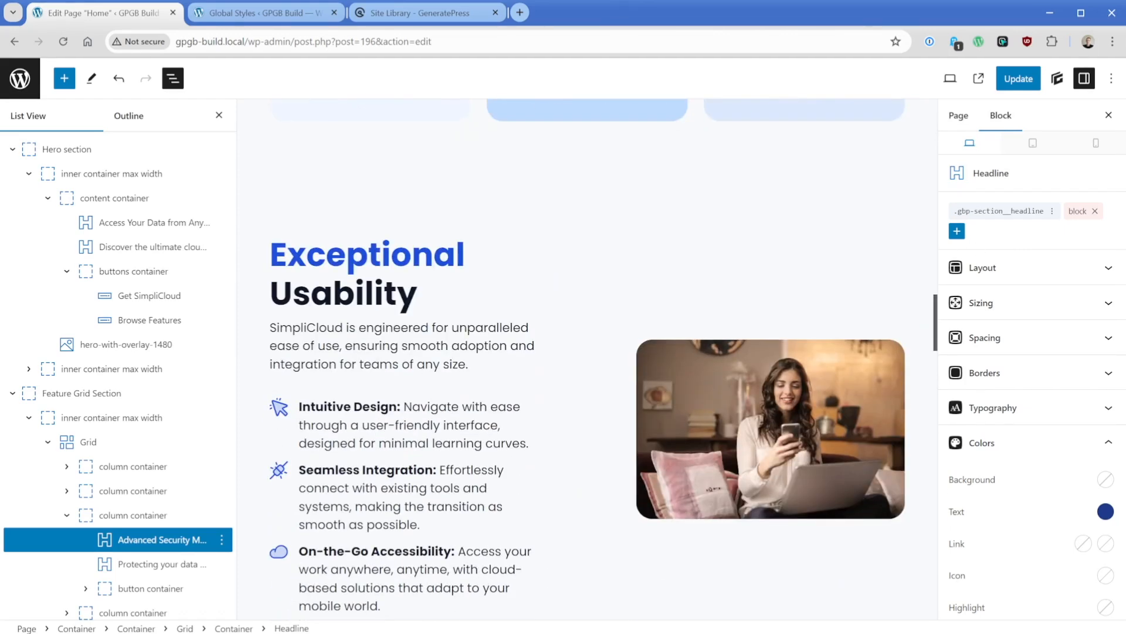
{"action": "left_click", "coordinate": [470, 257]}
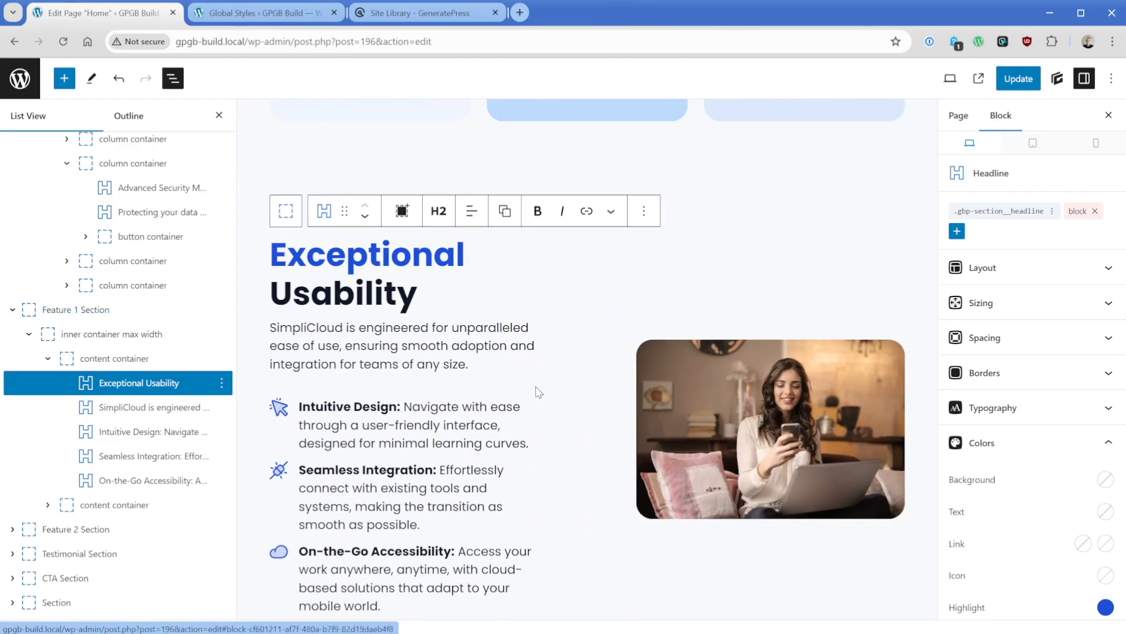
{"action": "scroll", "coordinate": [535, 388], "scroll_direction": "down", "scroll_amount": 7}
{"action": "scroll", "coordinate": [555, 392], "scroll_direction": "down", "scroll_amount": 1}
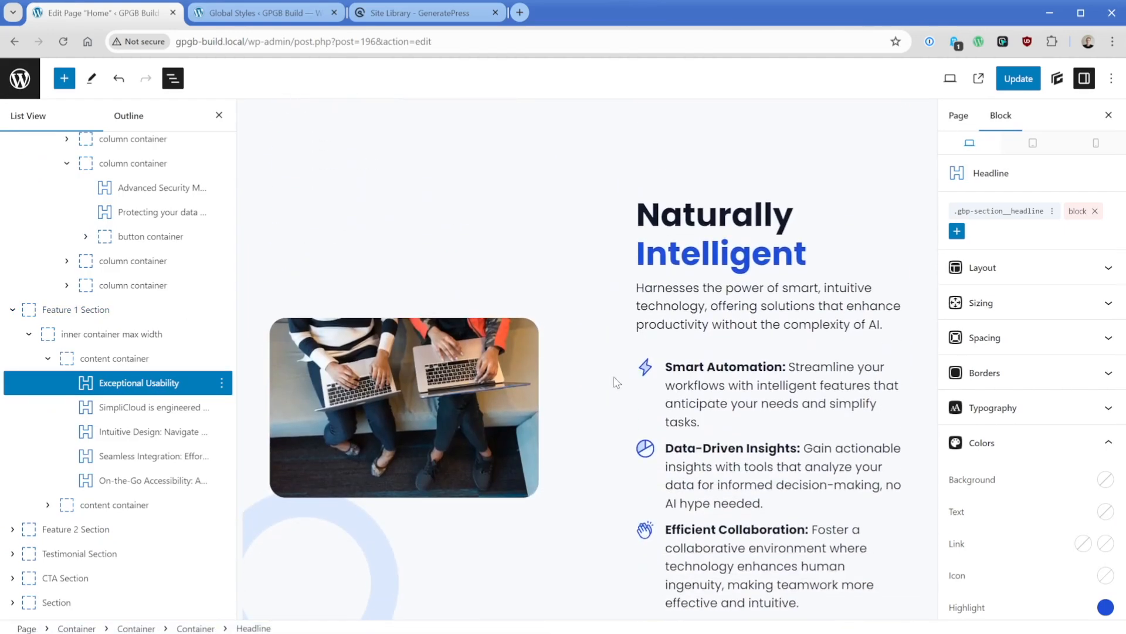
- Save the Feature 1 Section as an unsynced pattern named "Feature Section 1"
{"action": "left_click", "coordinate": [145, 311]}
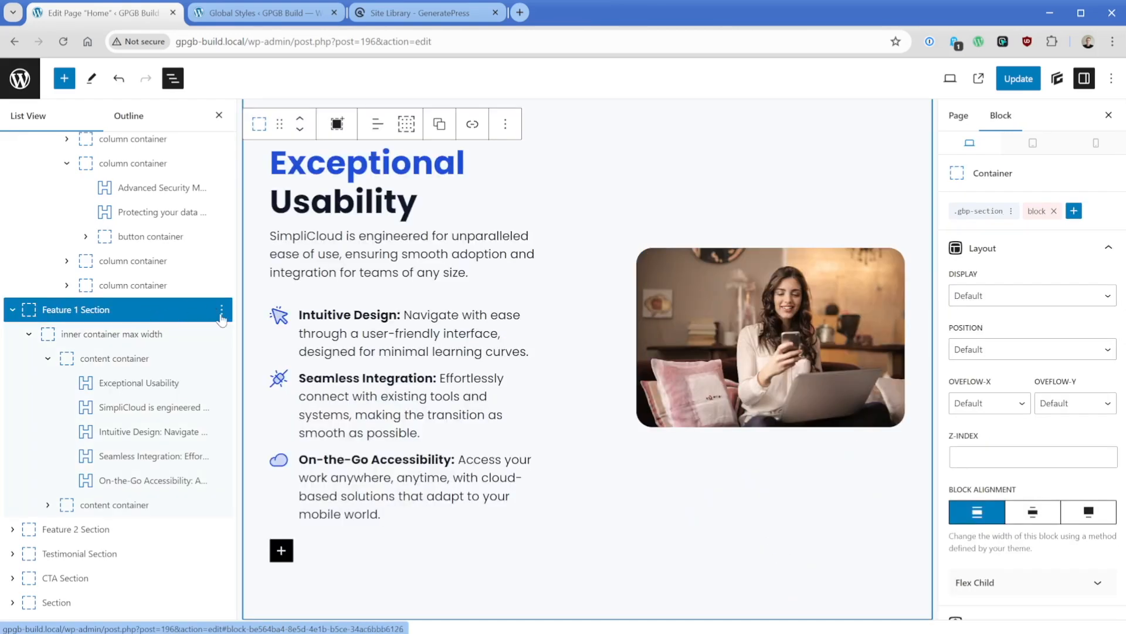
{"action": "left_click", "coordinate": [222, 313]}
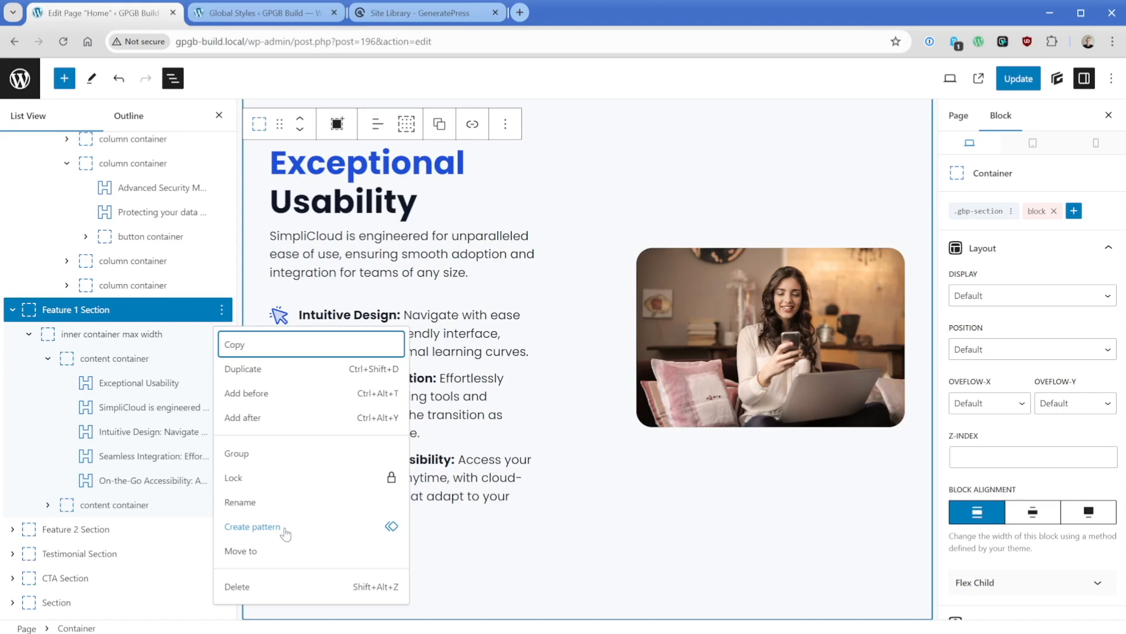
{"action": "left_click", "coordinate": [284, 526]}
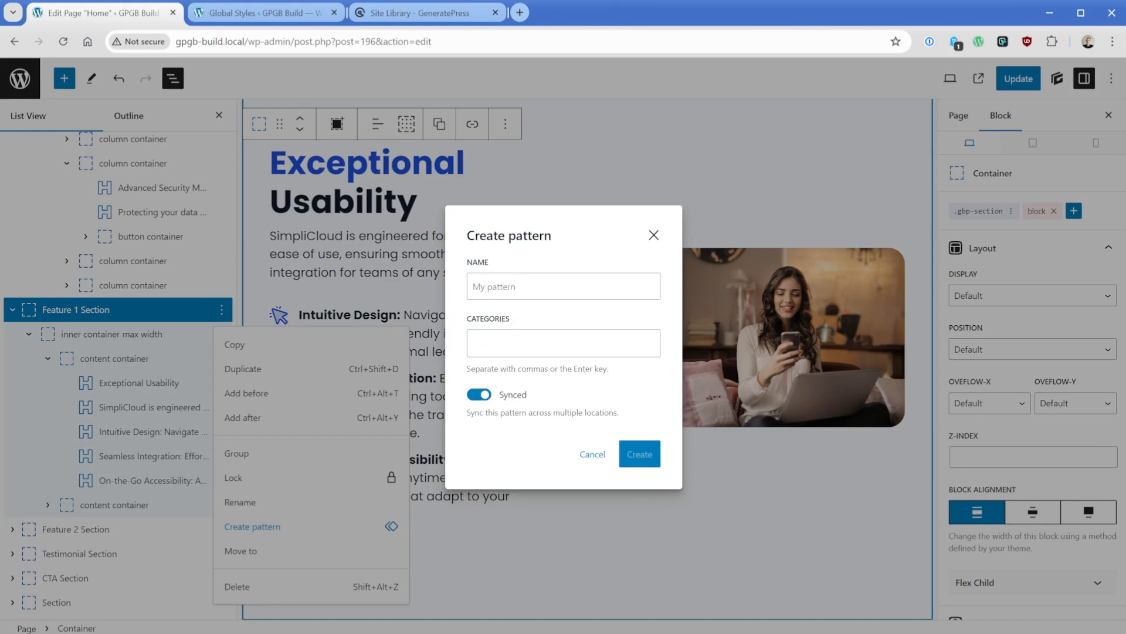
{"action": "type", "text": "Feature Section 1"}
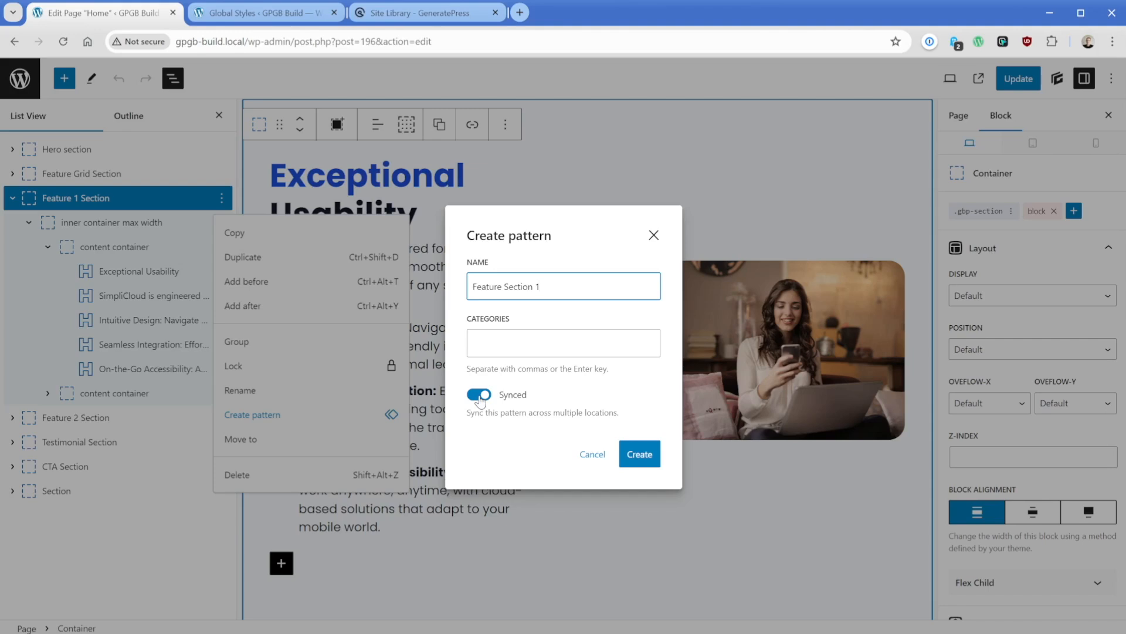
{"action": "left_click", "coordinate": [480, 396]}
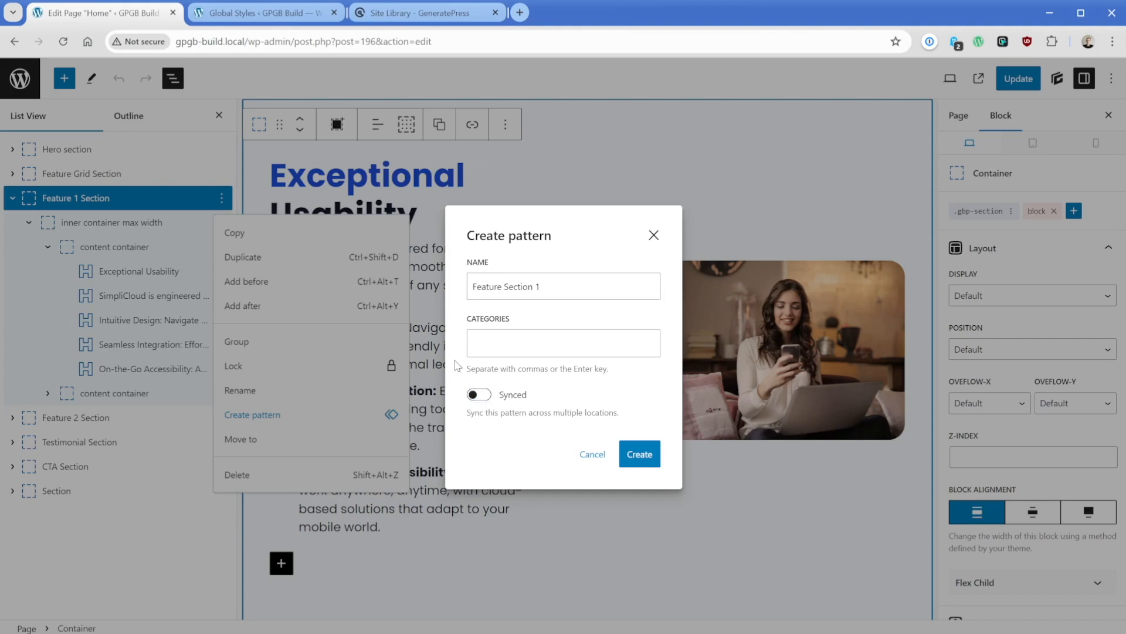
{"action": "left_click", "coordinate": [639, 454]}
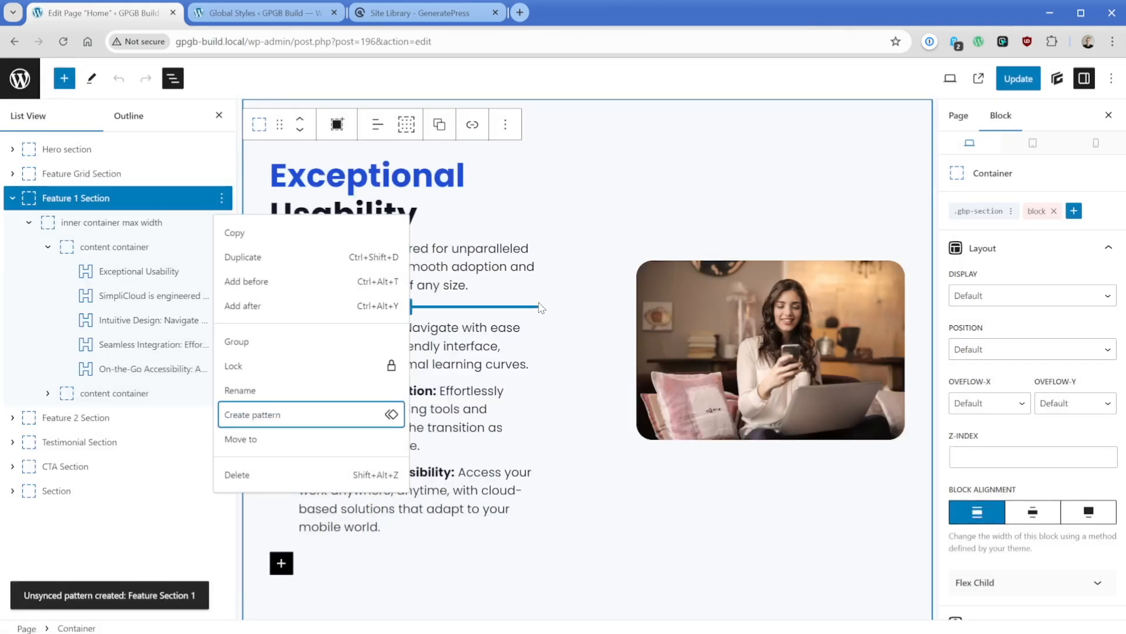
- Examine the Testimonial Section in the editor and compare it with the home page on the live site
{"action": "left_click", "coordinate": [76, 442]}
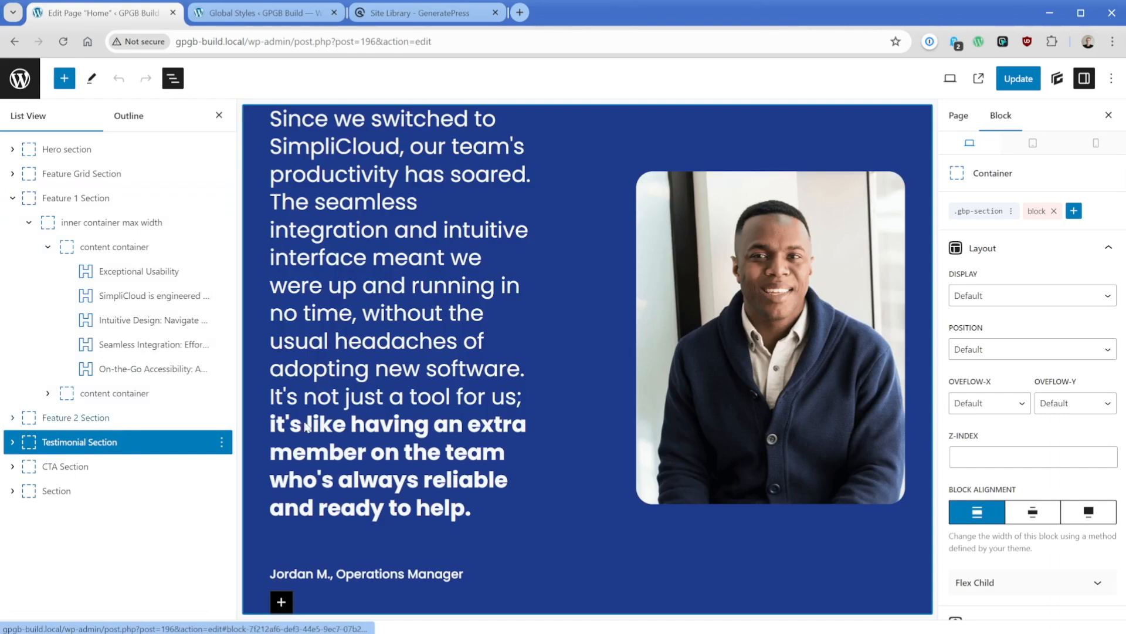
{"action": "left_click", "coordinate": [978, 78]}
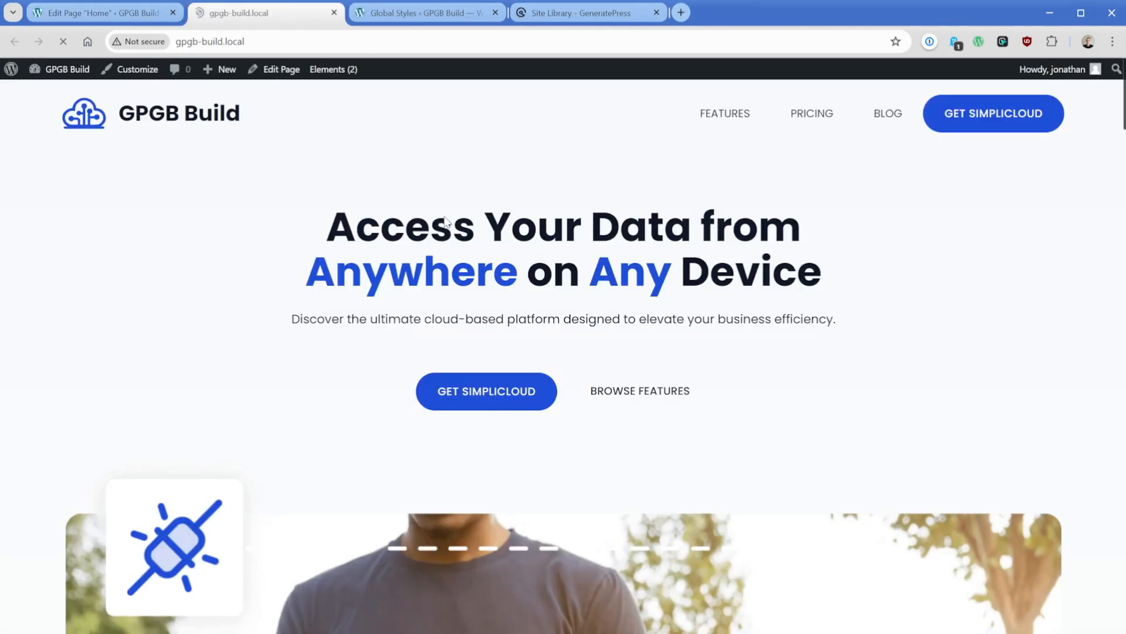
{"action": "scroll", "coordinate": [424, 313], "scroll_direction": "down", "scroll_amount": 20}
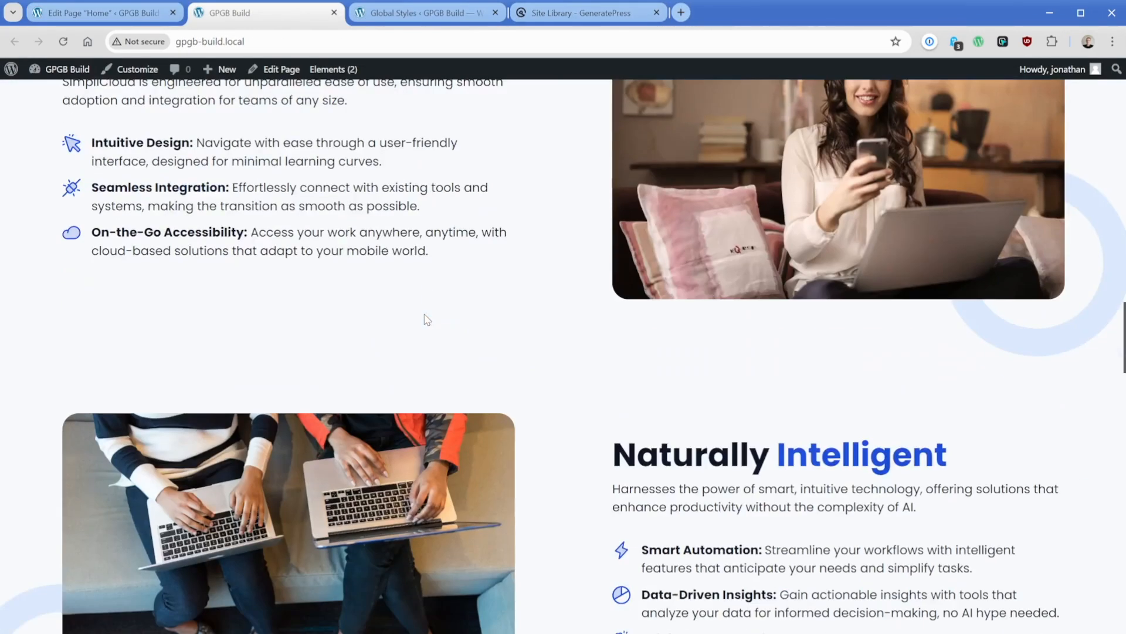
{"action": "scroll", "coordinate": [424, 314], "scroll_direction": "down", "scroll_amount": 14}
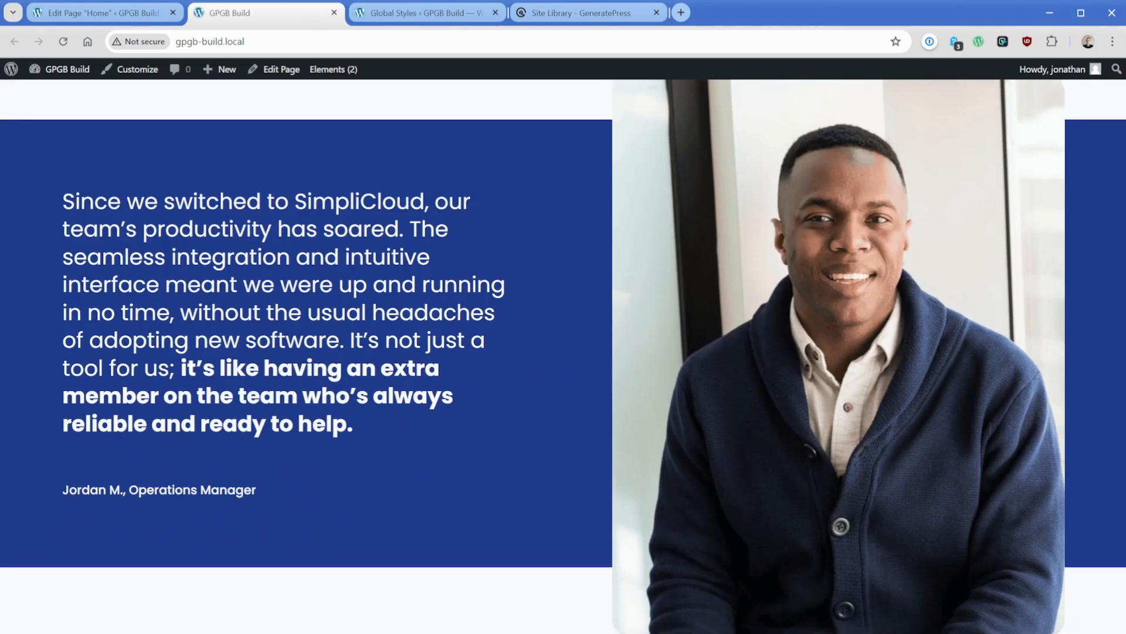
- Return to the home page editor and save the CTA Section as a synced pattern named "CTA Pattern"
{"action": "left_click", "coordinate": [120, 13]}
{"action": "scroll", "coordinate": [417, 411], "scroll_direction": "down", "scroll_amount": 9}
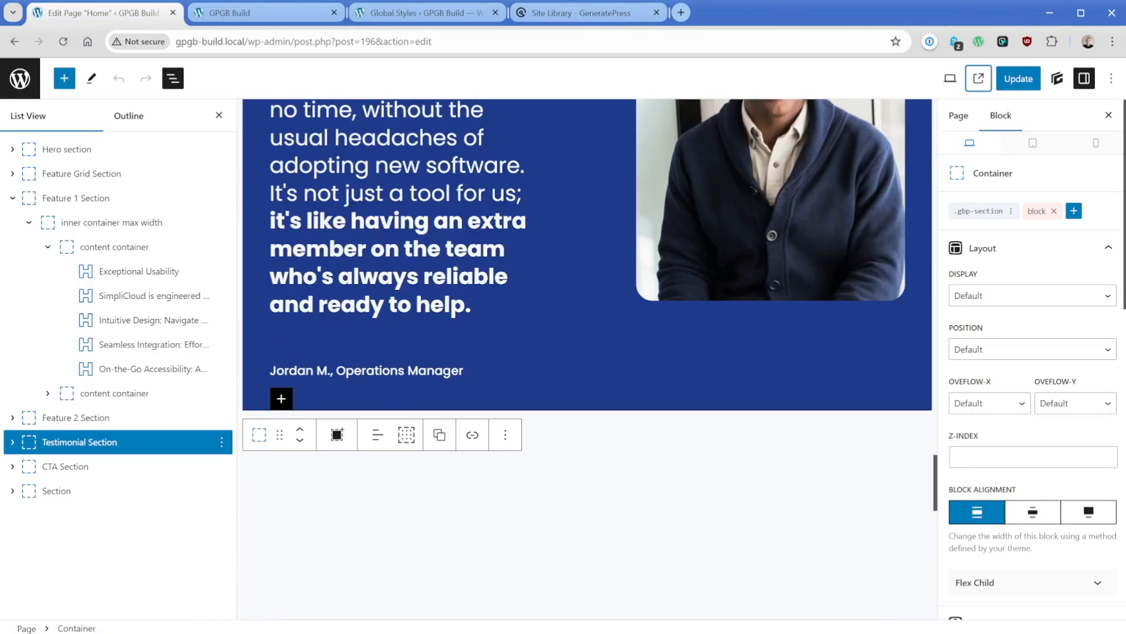
{"action": "scroll", "coordinate": [424, 393], "scroll_direction": "down", "scroll_amount": 2}
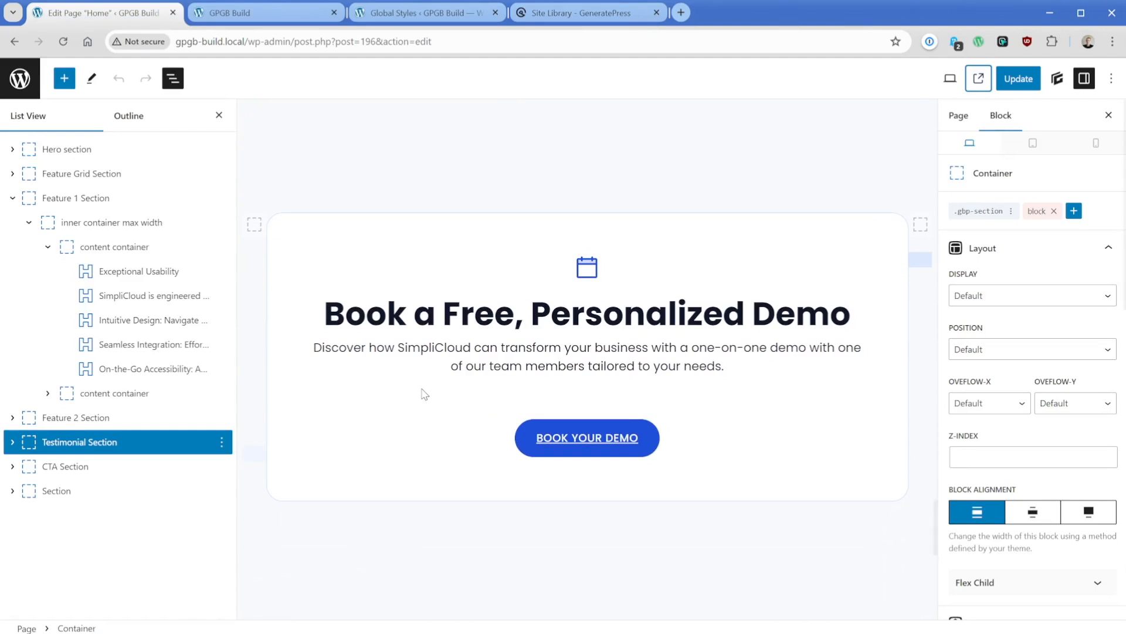
{"action": "left_click", "coordinate": [101, 467]}
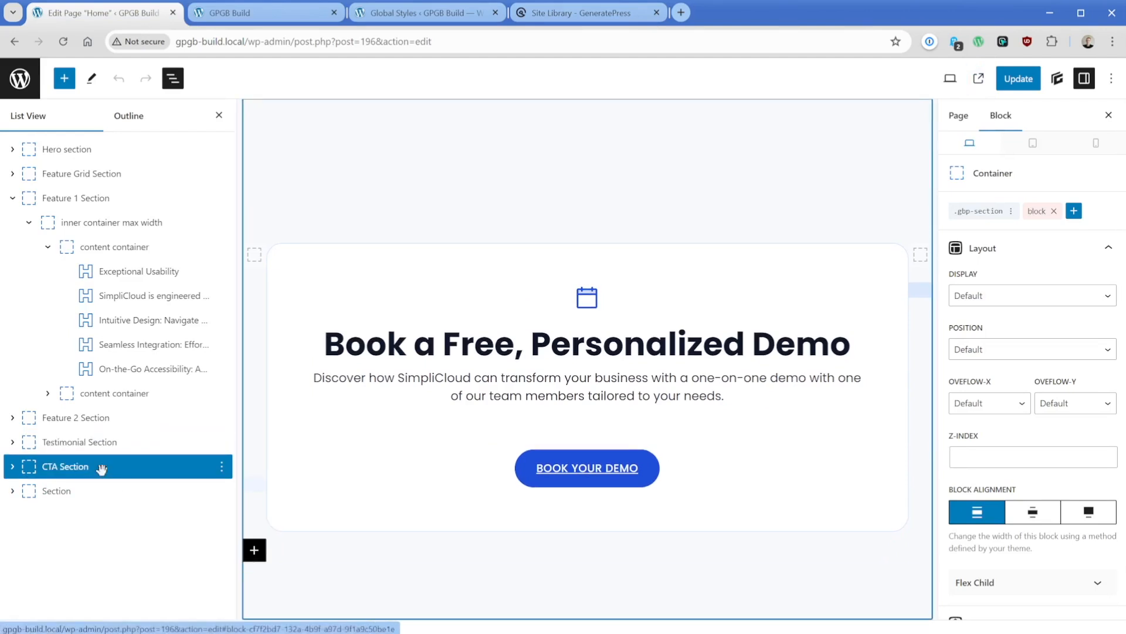
{"action": "left_click", "coordinate": [221, 466]}
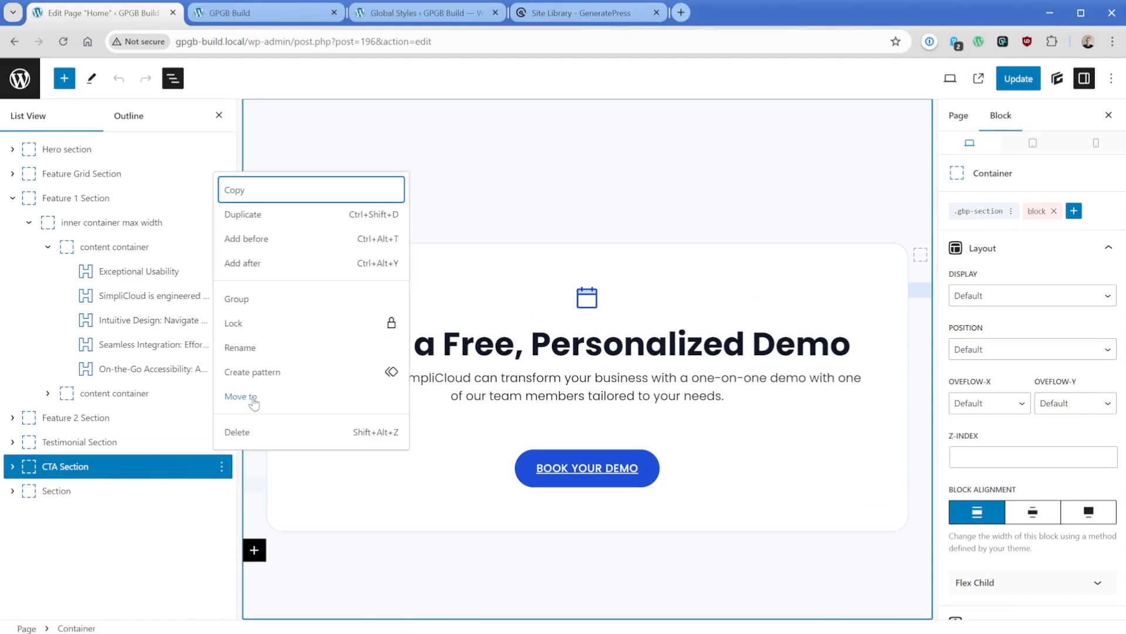
{"action": "left_click", "coordinate": [263, 372]}
{"action": "type", "text": "CTA Pattern"}
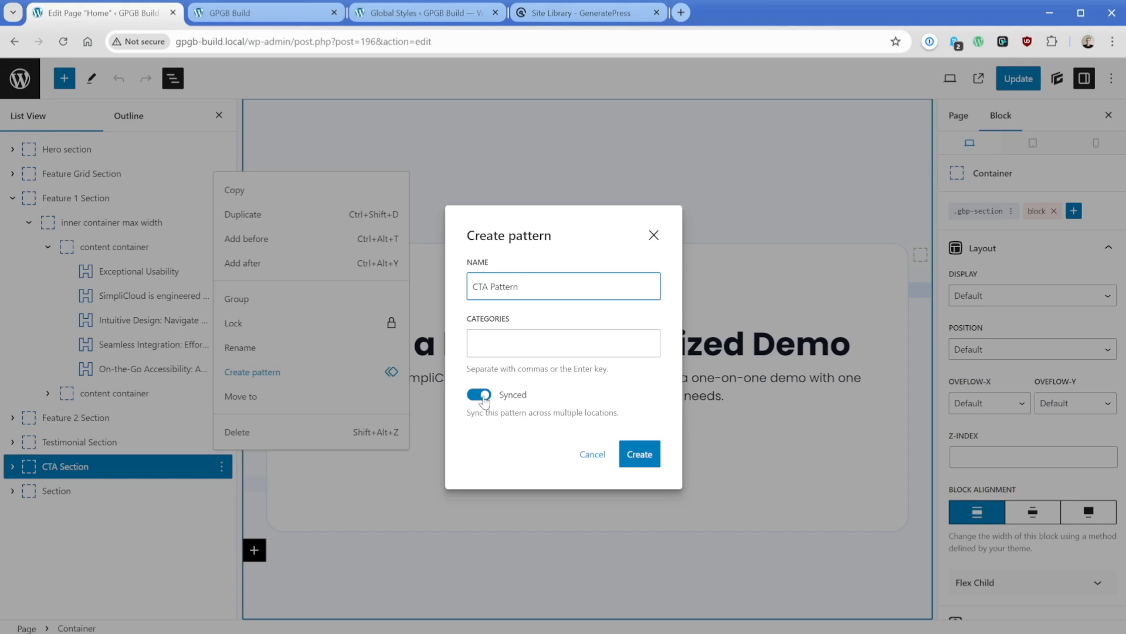
{"action": "left_click", "coordinate": [640, 453]}
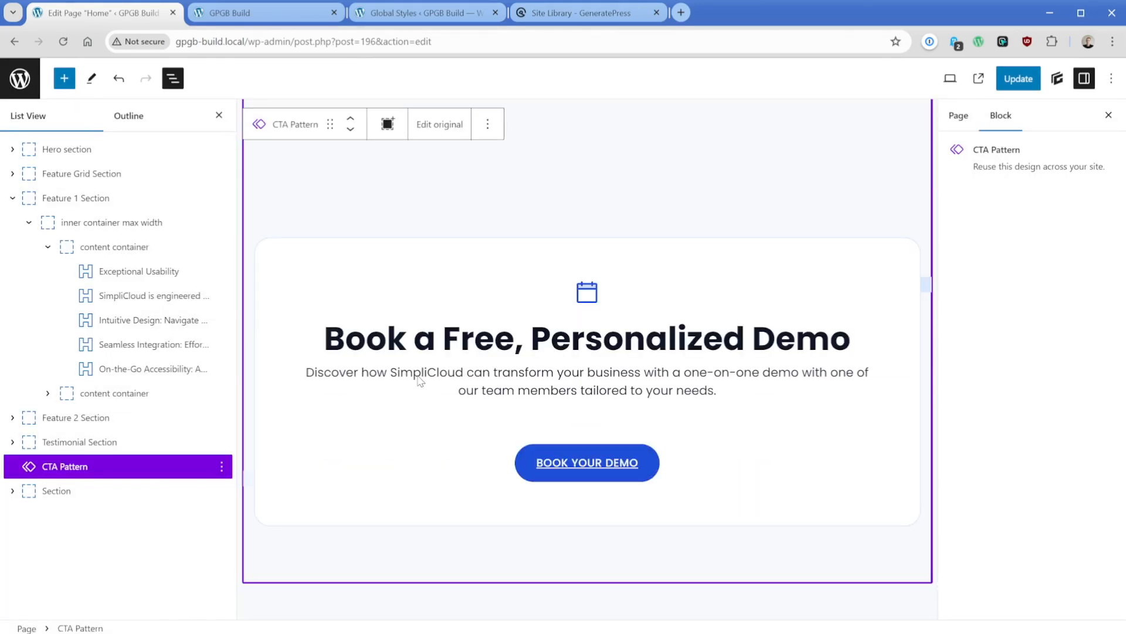
- Inspect the query parameters of the Query Loop in the SimpliCloud Blog section
{"action": "scroll", "coordinate": [420, 382], "scroll_direction": "down", "scroll_amount": 8}
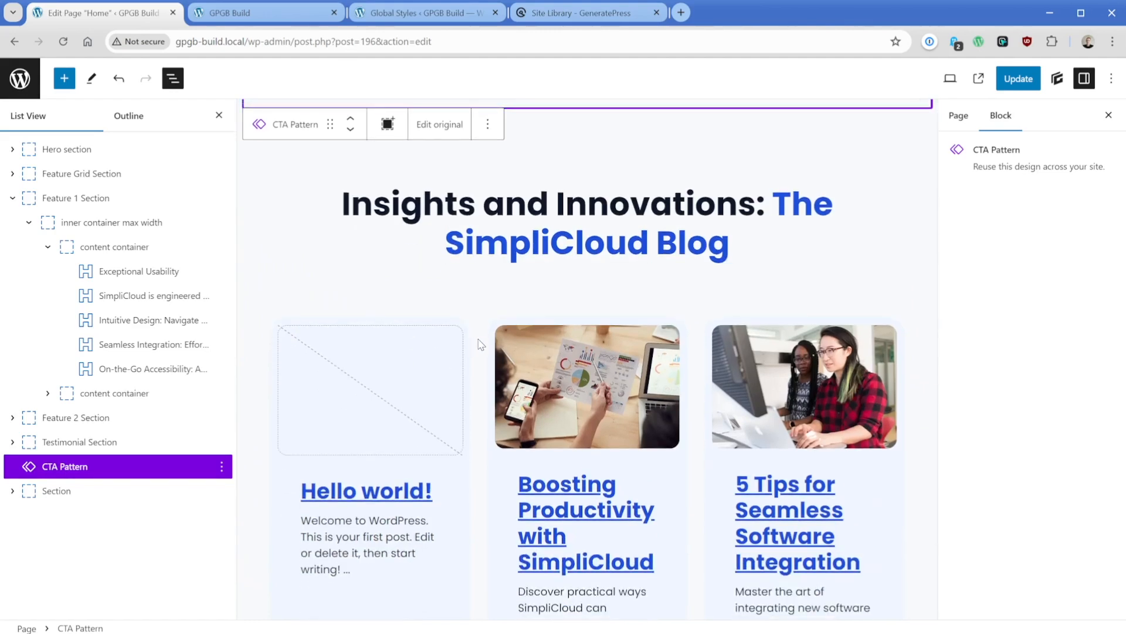
{"action": "left_click", "coordinate": [479, 344]}
{"action": "left_click", "coordinate": [124, 566]}
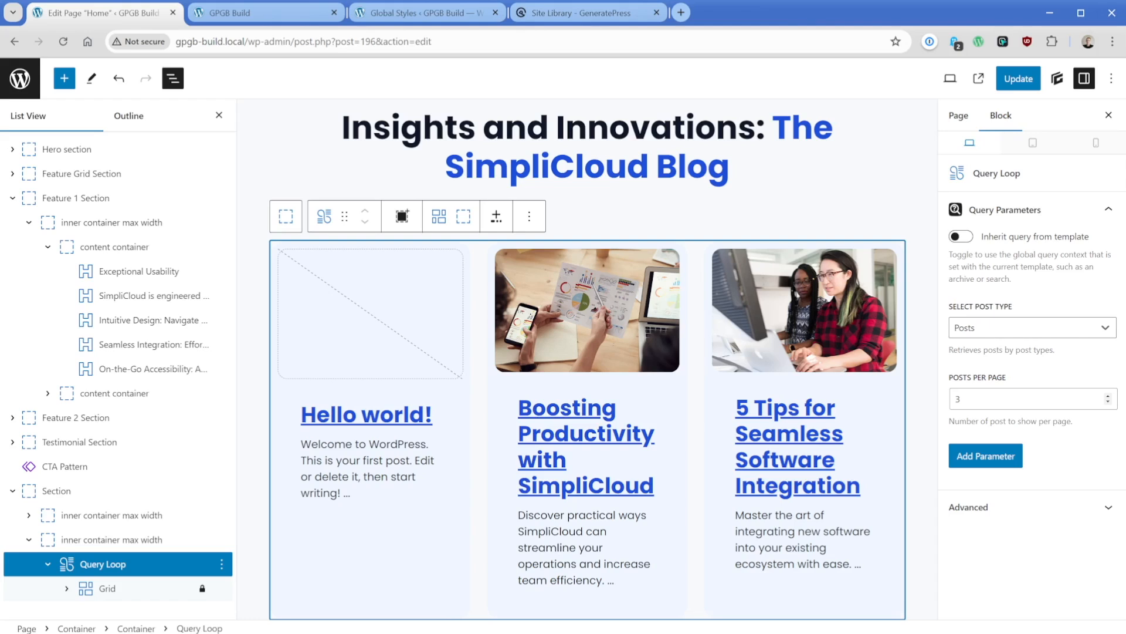
- Leave the home page editor without saving and view the site's list of saved patterns
{"action": "left_click", "coordinate": [26, 78]}
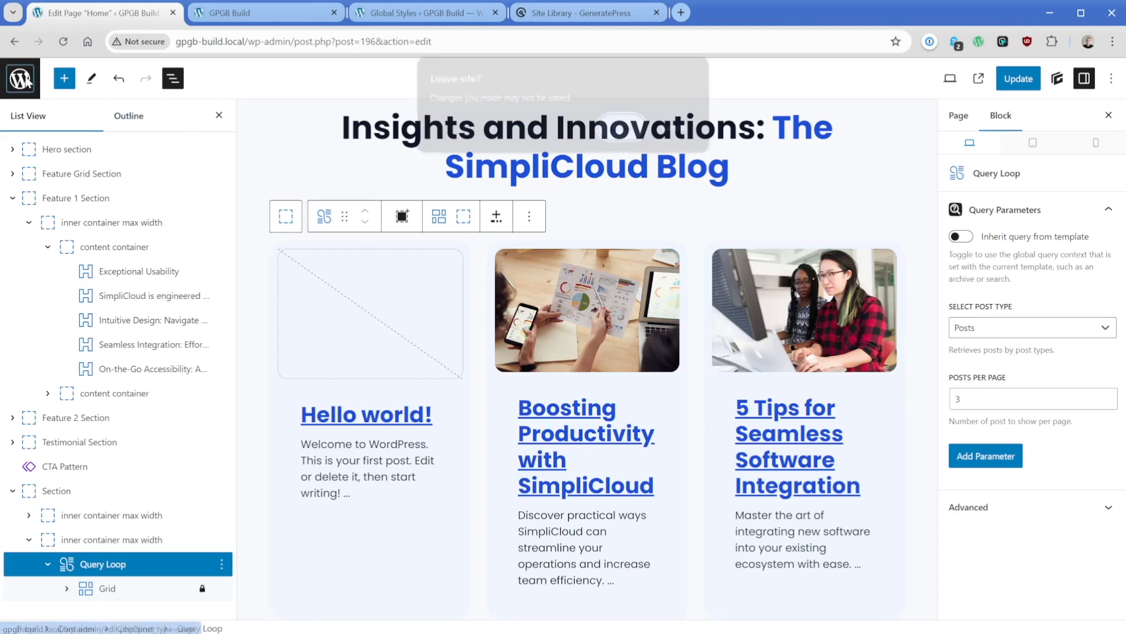
{"action": "left_click", "coordinate": [632, 129]}
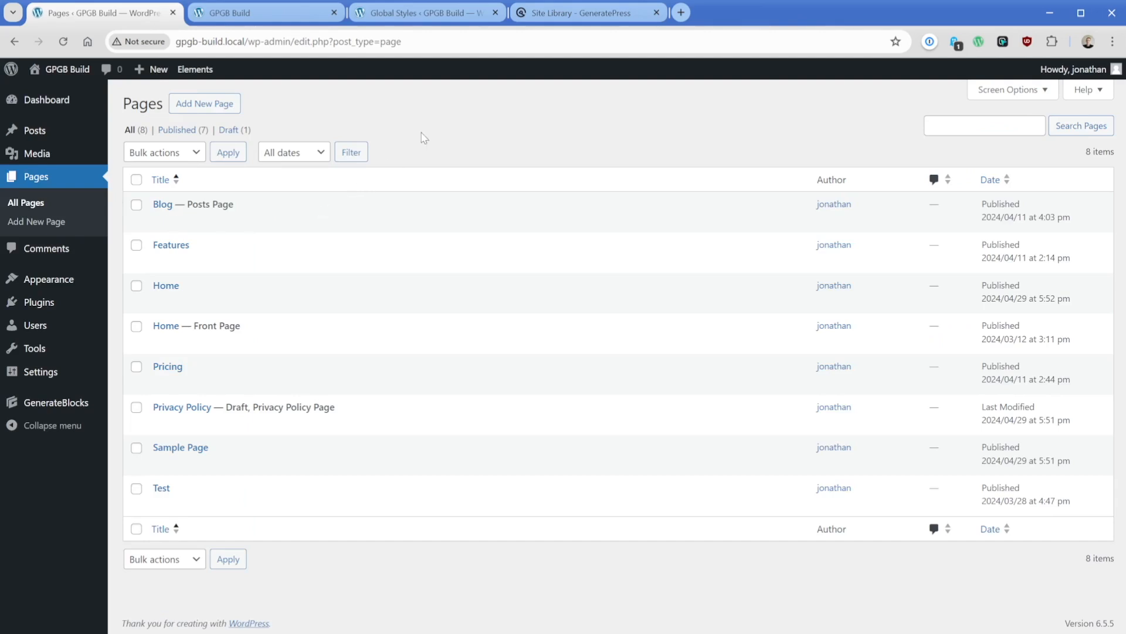
{"action": "mouse_move", "coordinate": [32, 280]}
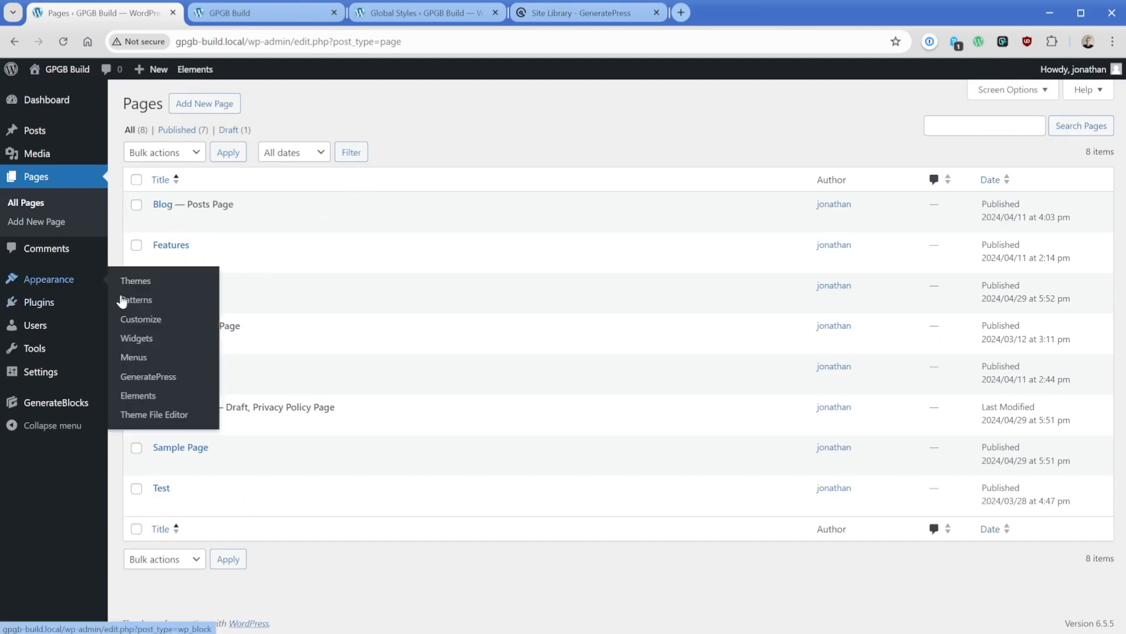
{"action": "left_click", "coordinate": [124, 300]}
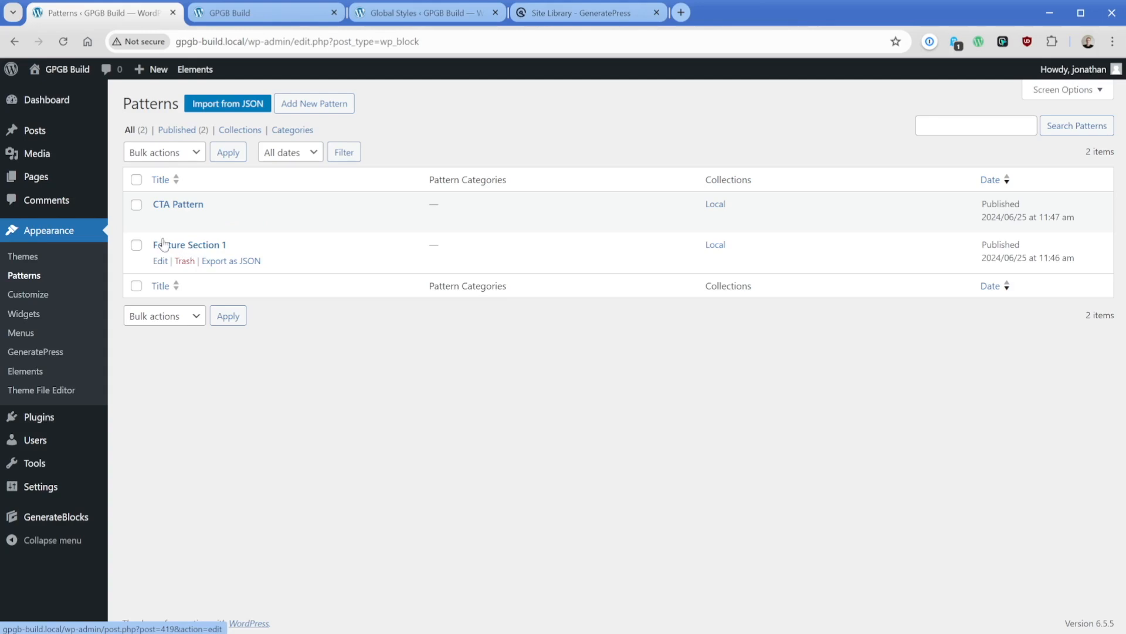
- Open the Features page for editing, select the "See SimpliCloud in Action!" headline and show the block list view
{"action": "left_click", "coordinate": [37, 176]}
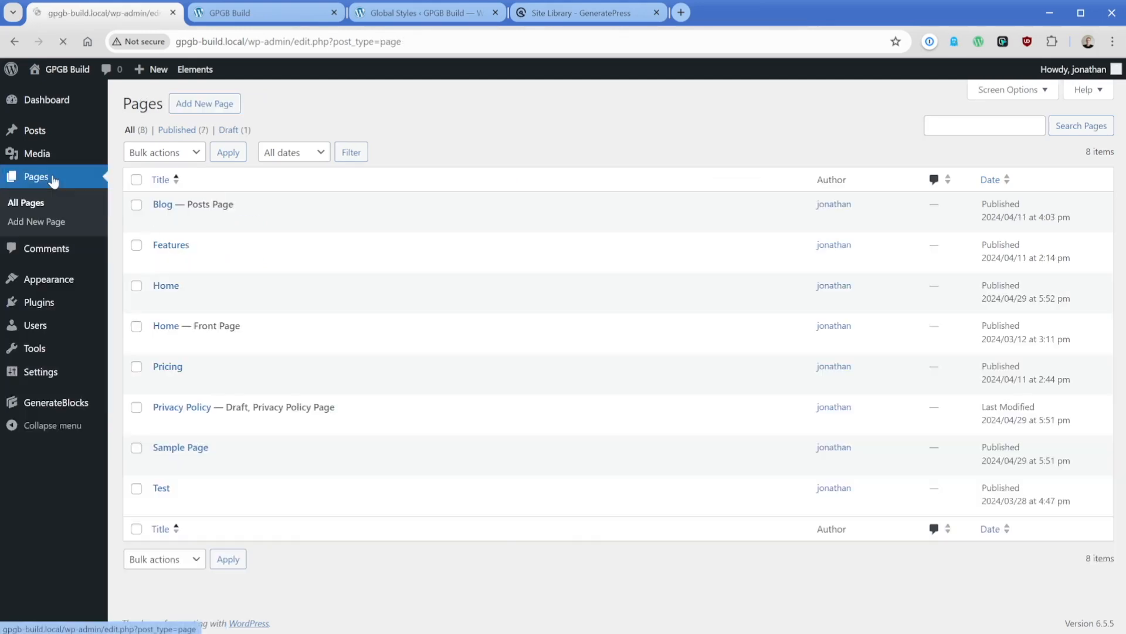
{"action": "left_click", "coordinate": [160, 261]}
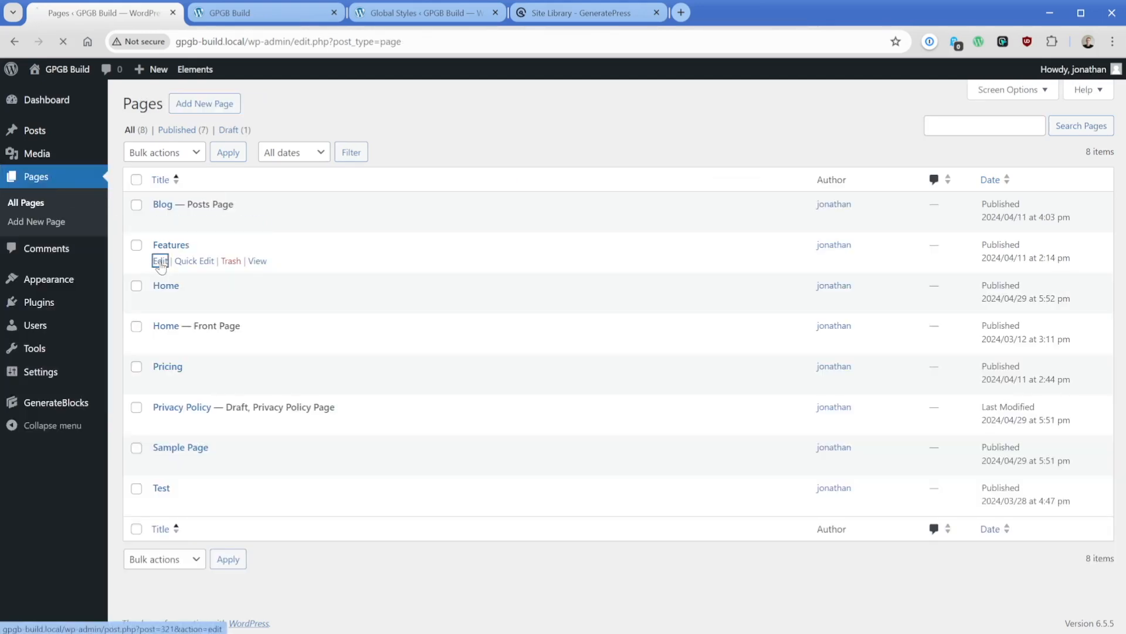
{"action": "scroll", "coordinate": [163, 266], "scroll_direction": "down", "scroll_amount": 10}
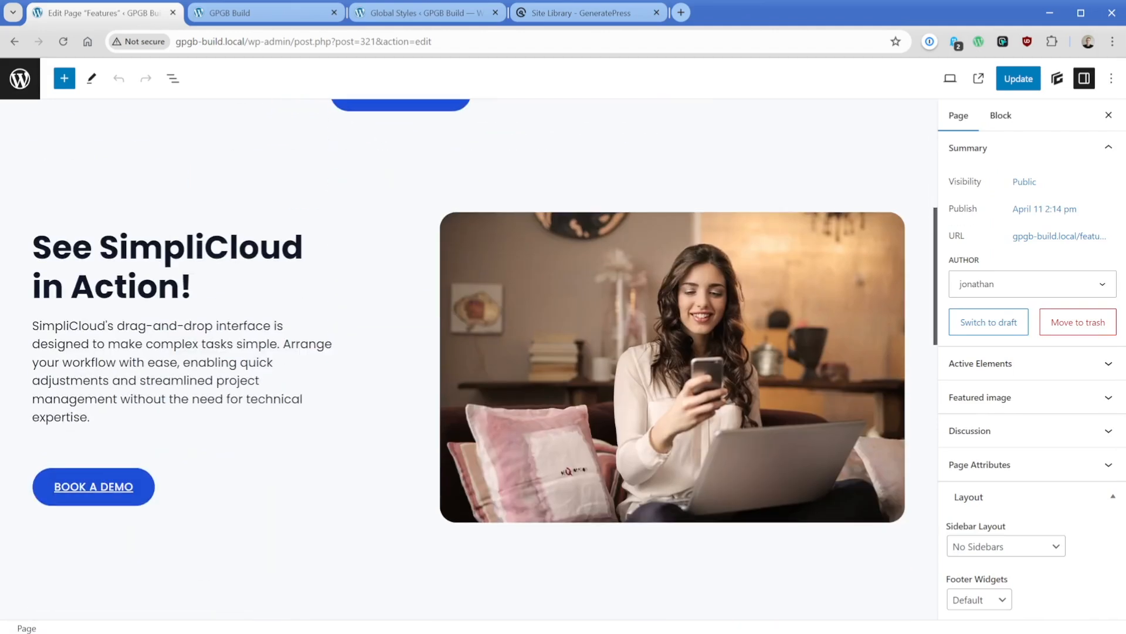
{"action": "left_click", "coordinate": [197, 287]}
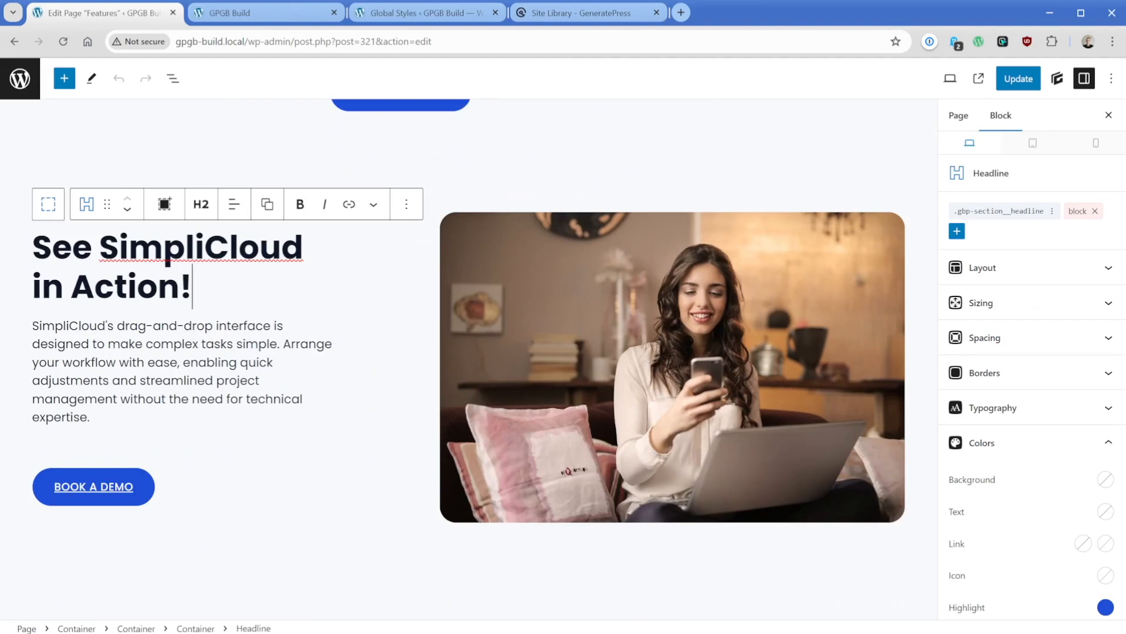
{"action": "left_click", "coordinate": [183, 84]}
- Insert the saved "Feature Section 1" pattern directly before the existing Feature 1 Section
{"action": "left_click", "coordinate": [135, 174]}
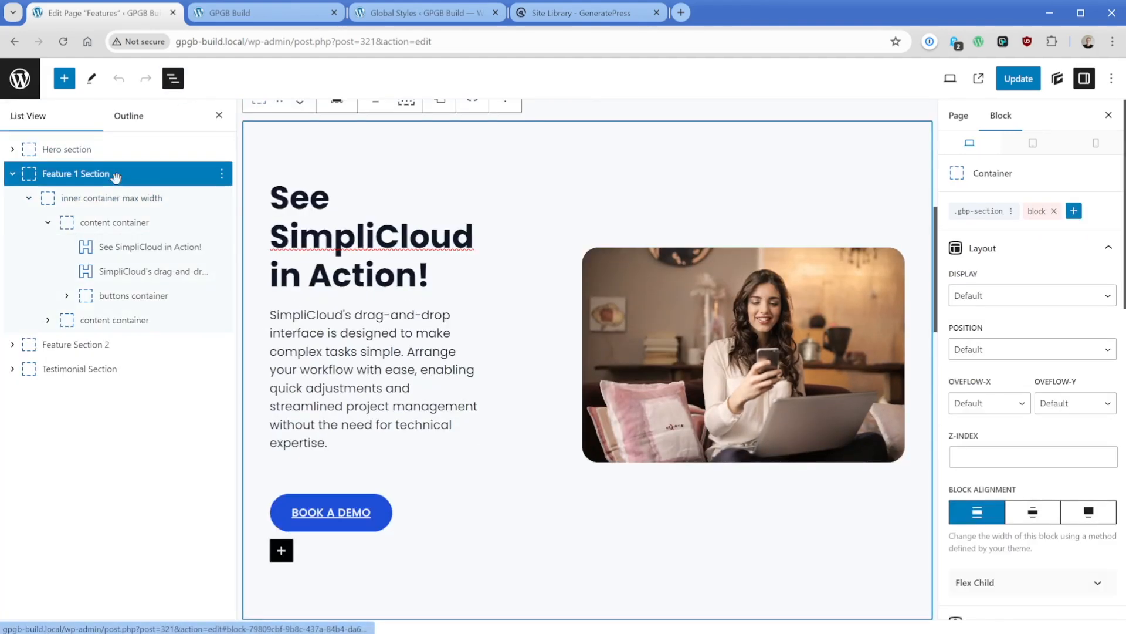
{"action": "left_click", "coordinate": [221, 173]}
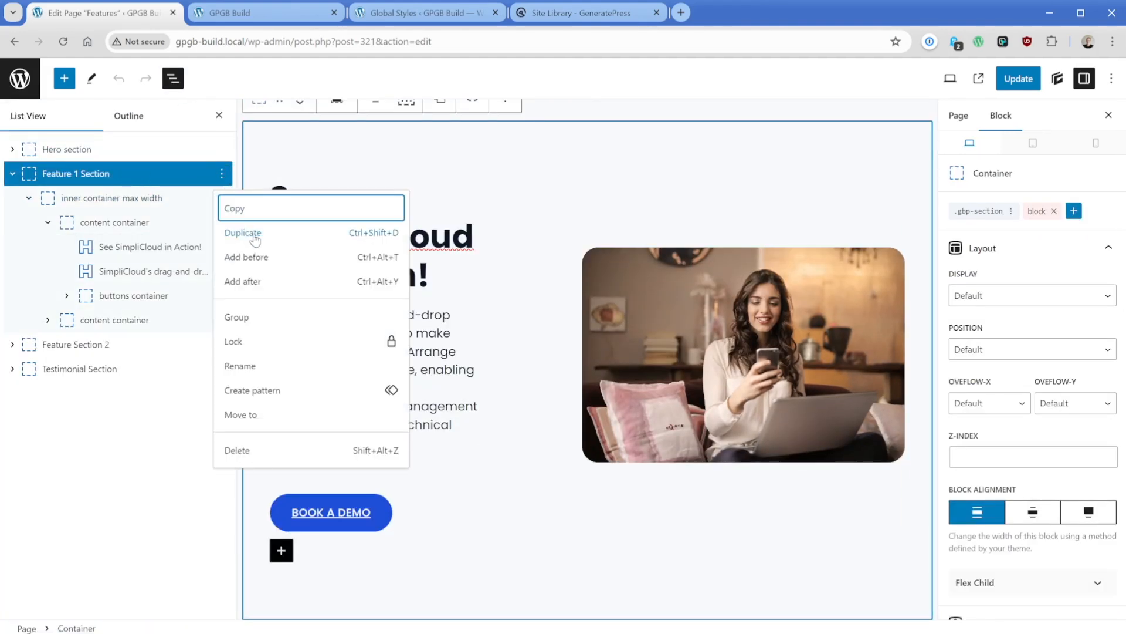
{"action": "left_click", "coordinate": [263, 256]}
{"action": "type", "text": "/"}
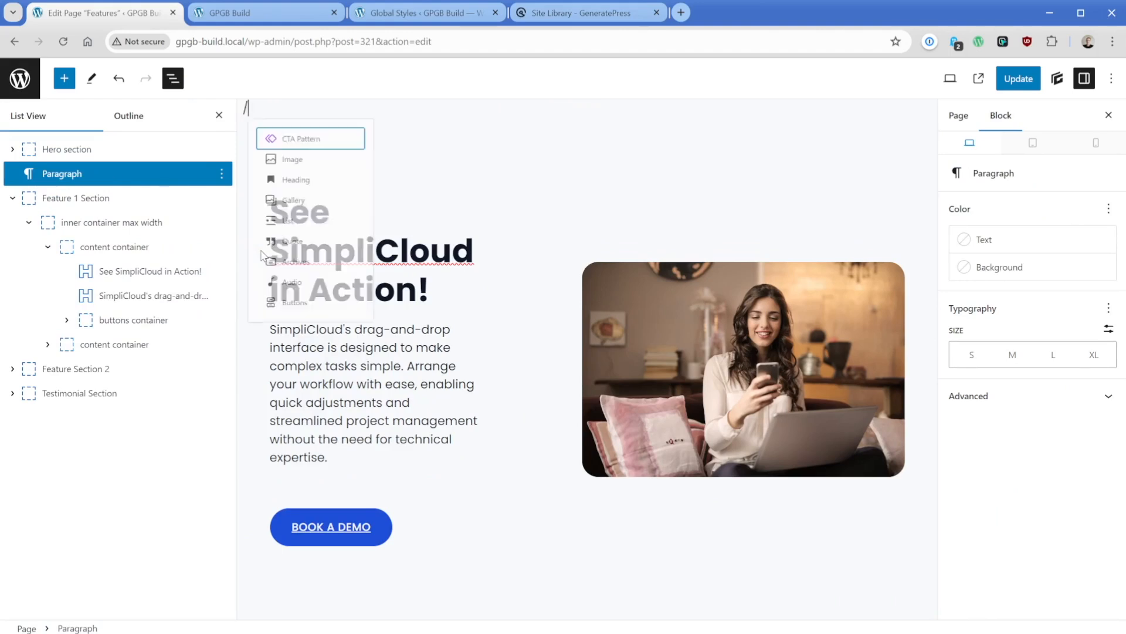
{"action": "type", "text": "fea"}
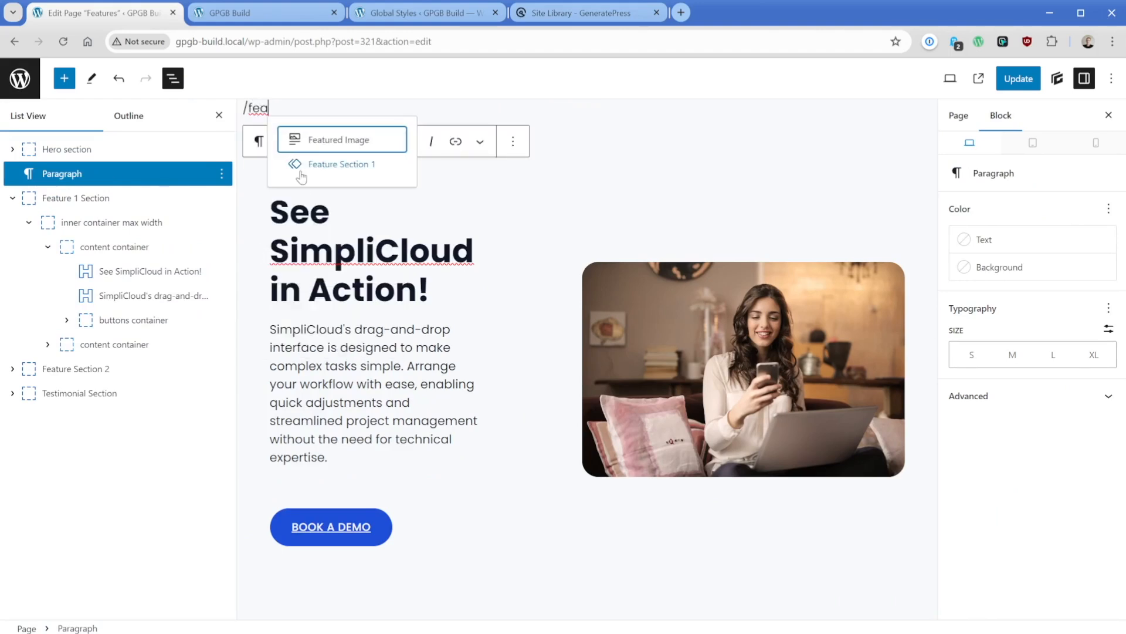
{"action": "left_click", "coordinate": [335, 166]}
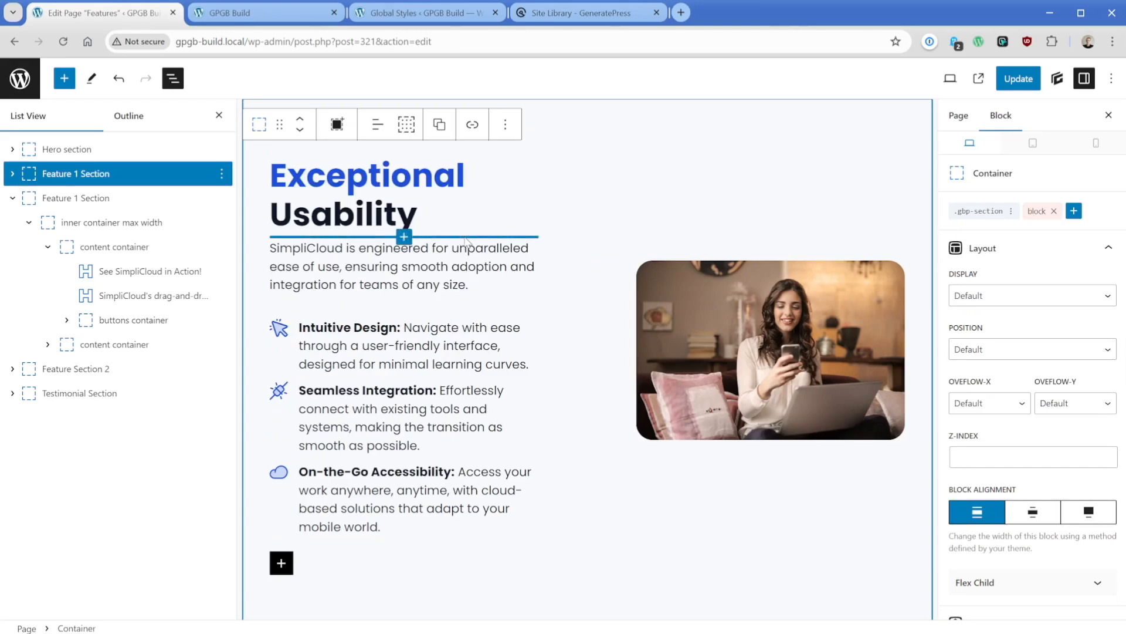
- Replace the inserted section's "Exceptional Usability" headline with the copied text "See SimpliCloud in Action!"
{"action": "scroll", "coordinate": [459, 312], "scroll_direction": "down", "scroll_amount": 6}
{"action": "left_click_drag", "start_coordinate": [432, 417], "coordinate": [270, 417]}
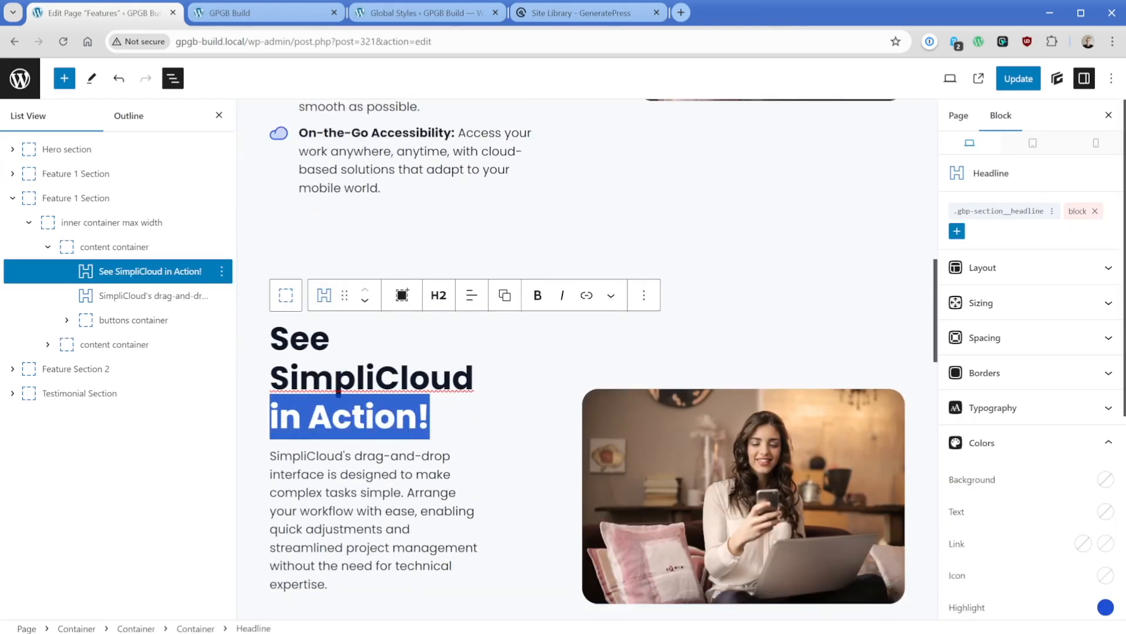
{"action": "left_click_drag", "start_coordinate": [271, 339], "coordinate": [432, 418]}
{"action": "key", "text": "ctrl+c"}
{"action": "scroll", "coordinate": [432, 417], "scroll_direction": "up", "scroll_amount": 4}
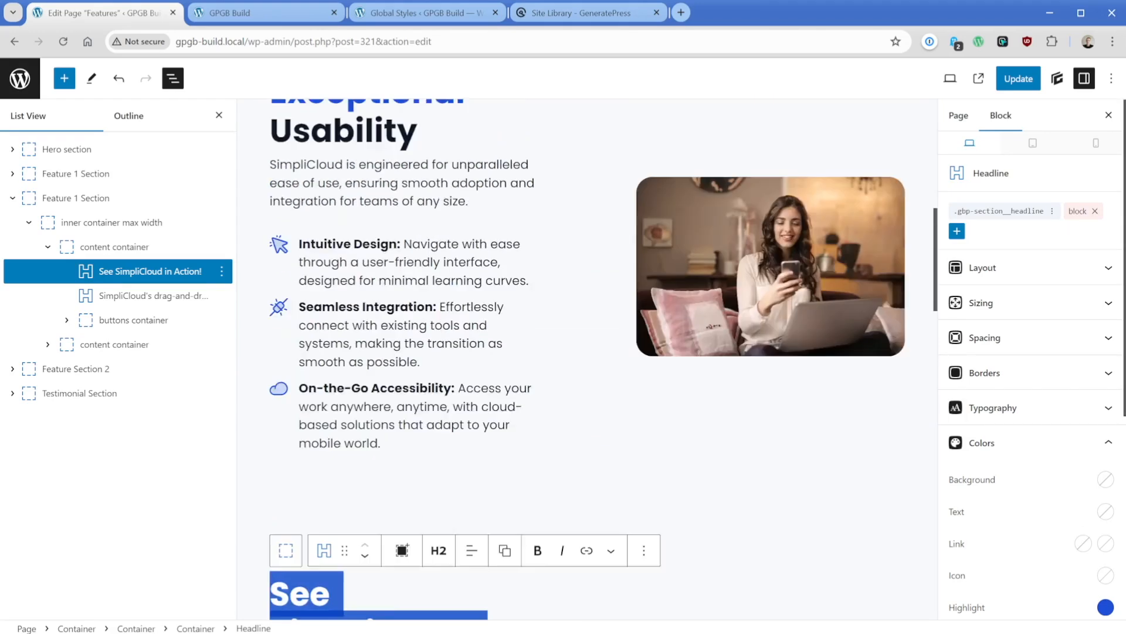
{"action": "scroll", "coordinate": [432, 352], "scroll_direction": "up", "scroll_amount": 1}
{"action": "left_click_drag", "start_coordinate": [419, 217], "coordinate": [474, 205]}
{"action": "key", "text": "ctrl+v"}
- Highlight the word "SimpliCloud" in the inserted section's headline, using var(--accent) as the highlight color
{"action": "scroll", "coordinate": [411, 235], "scroll_direction": "up", "scroll_amount": 1}
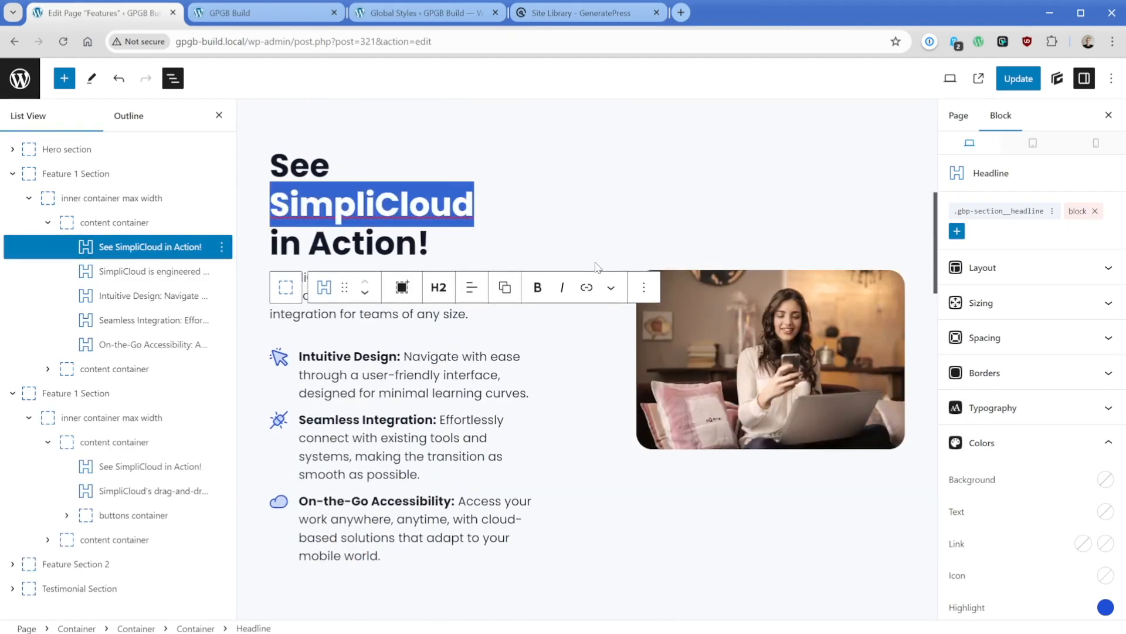
{"action": "left_click", "coordinate": [611, 287]}
{"action": "left_click", "coordinate": [645, 383]}
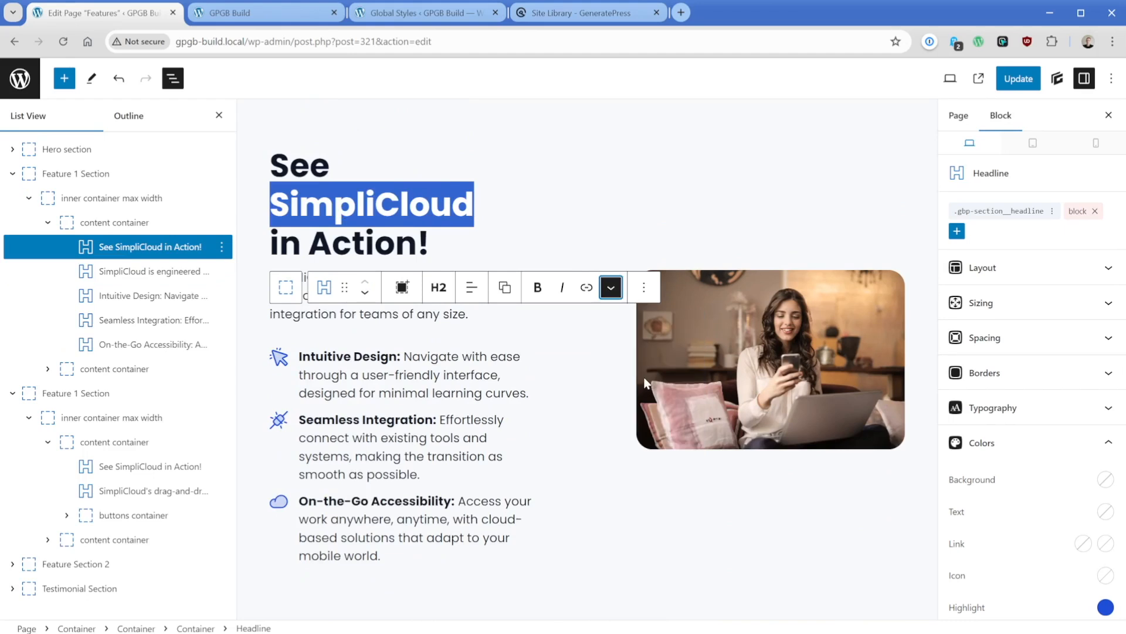
{"action": "left_click", "coordinate": [1106, 608]}
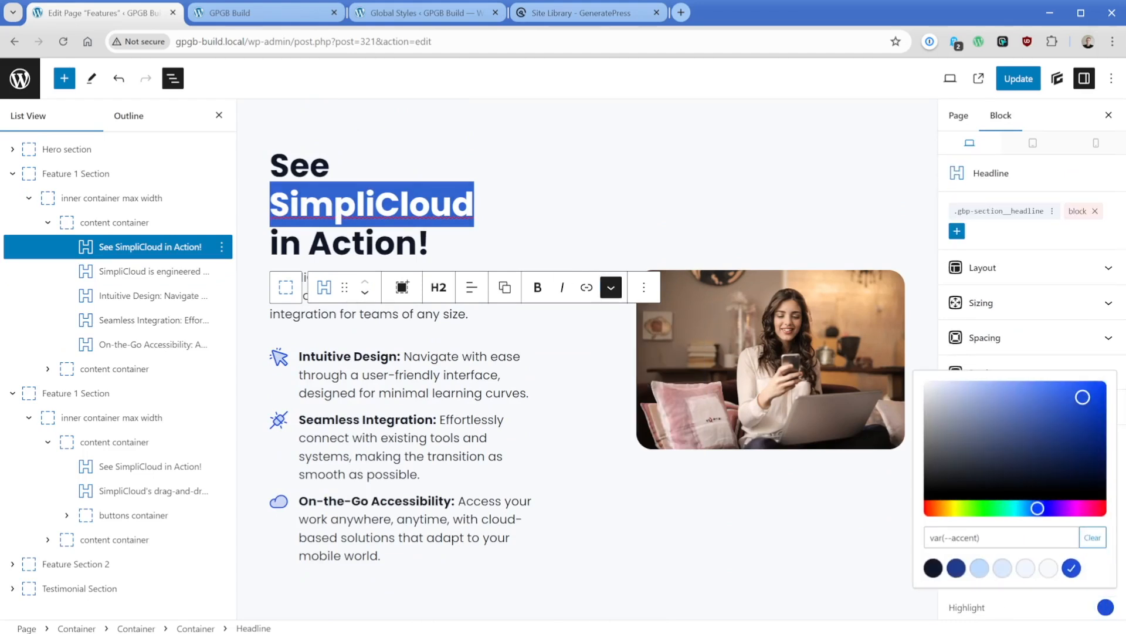
{"action": "left_click", "coordinate": [431, 243]}
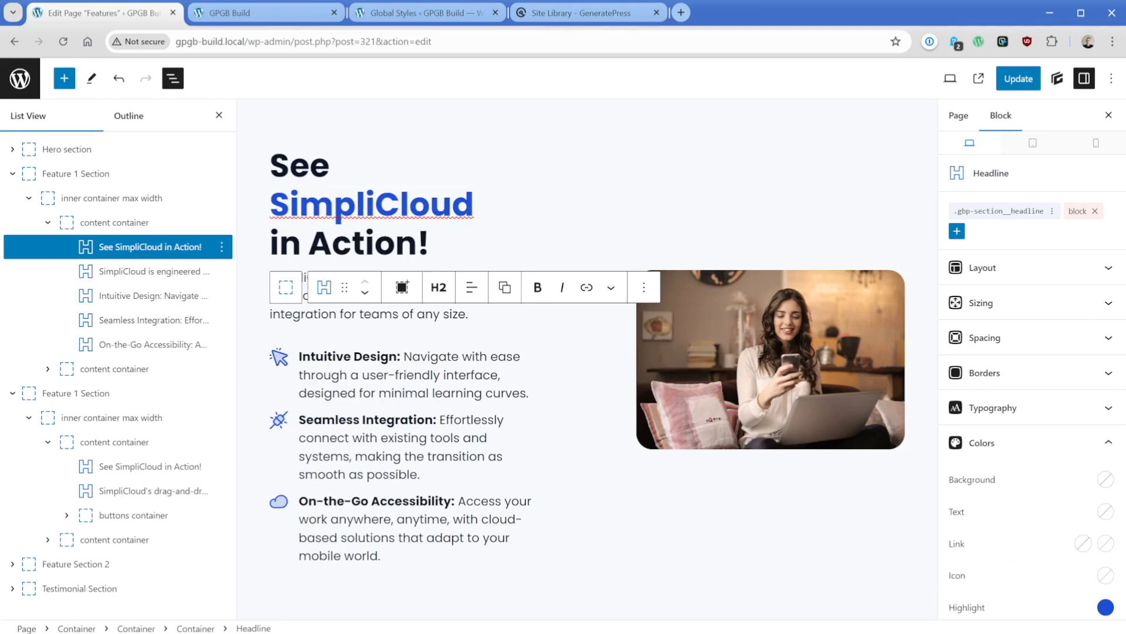
- Replace the inserted section's intro text with "SimpliCloud's drag-and-drop interface is designed to make complex tasks simple." copied from the old section
{"action": "scroll", "coordinate": [453, 326], "scroll_direction": "down", "scroll_amount": 8}
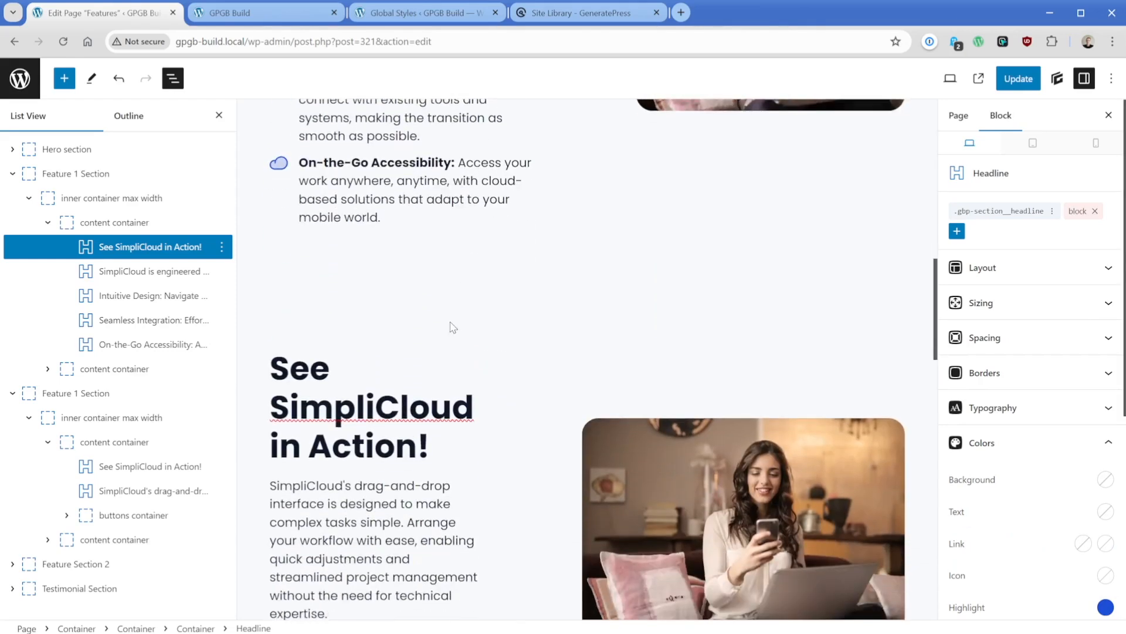
{"action": "left_click_drag", "start_coordinate": [405, 387], "coordinate": [270, 351]}
{"action": "key", "text": "ctrl+c"}
{"action": "scroll", "coordinate": [299, 357], "scroll_direction": "up", "scroll_amount": 6}
{"action": "left_click_drag", "start_coordinate": [468, 215], "coordinate": [270, 179]}
{"action": "key", "text": "ctrl+v"}
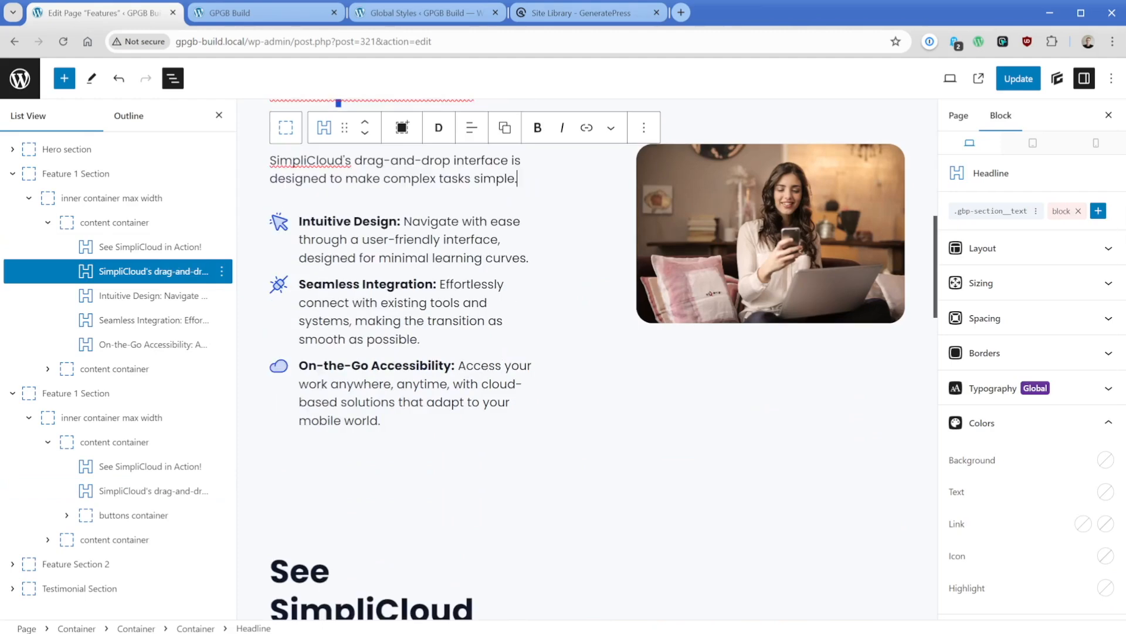
- Copy the old section's "Book a Demo" button and paste it below the On-the-Go Accessibility item in the inserted section
{"action": "scroll", "coordinate": [376, 528], "scroll_direction": "down", "scroll_amount": 6}
{"action": "left_click", "coordinate": [370, 547]}
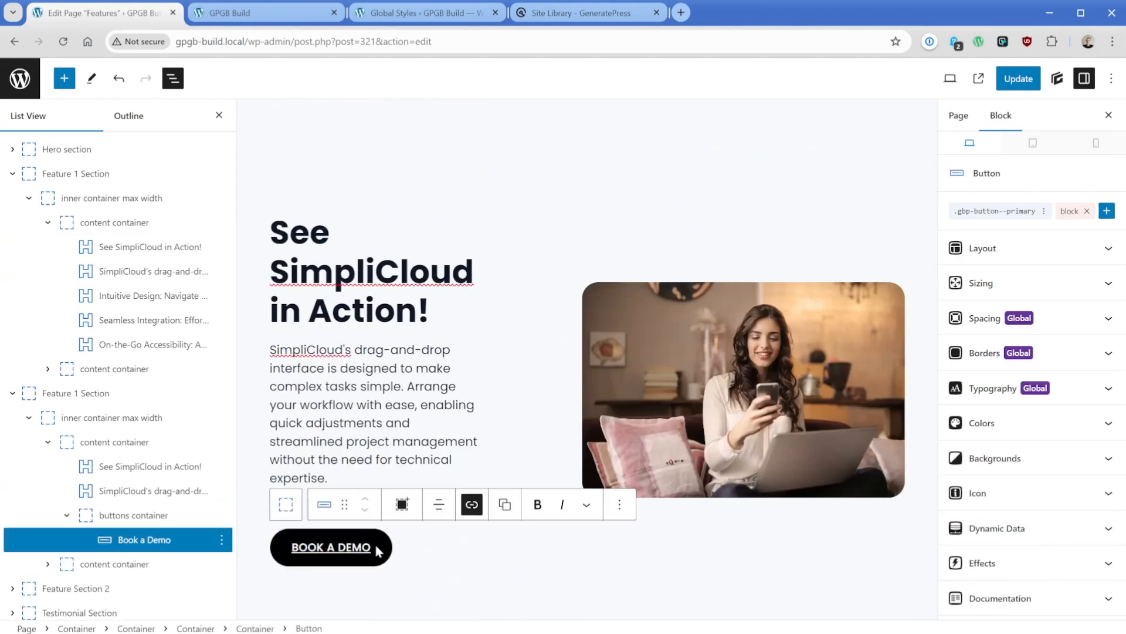
{"action": "key", "text": "ctrl+c"}
{"action": "scroll", "coordinate": [388, 310], "scroll_direction": "up", "scroll_amount": 3}
{"action": "left_click", "coordinate": [416, 311]}
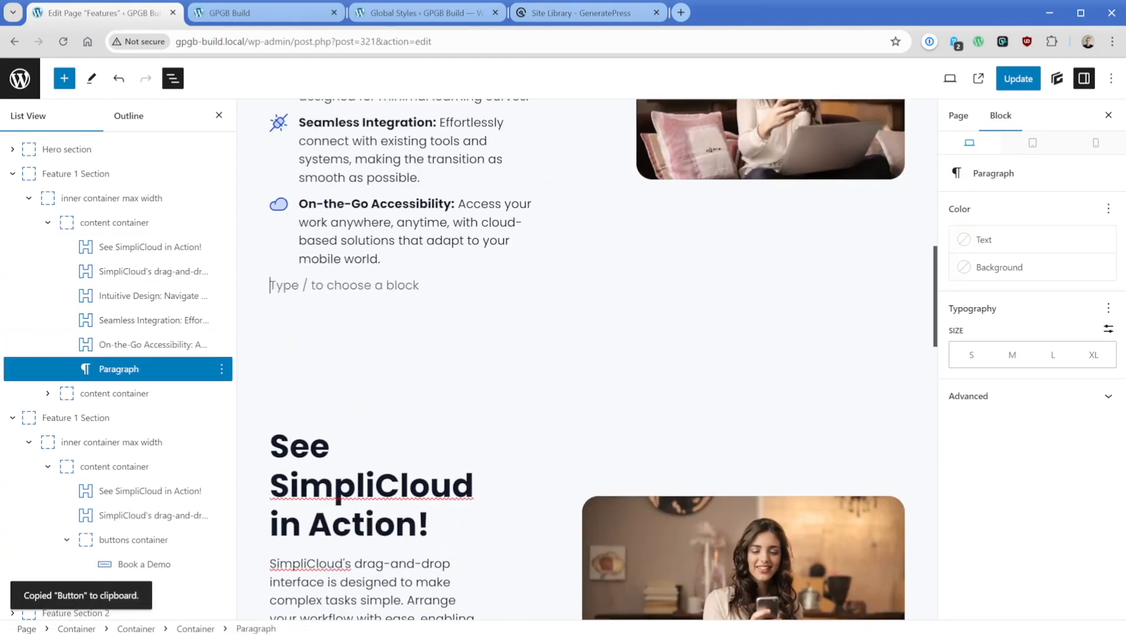
{"action": "key", "text": "ctrl+v"}
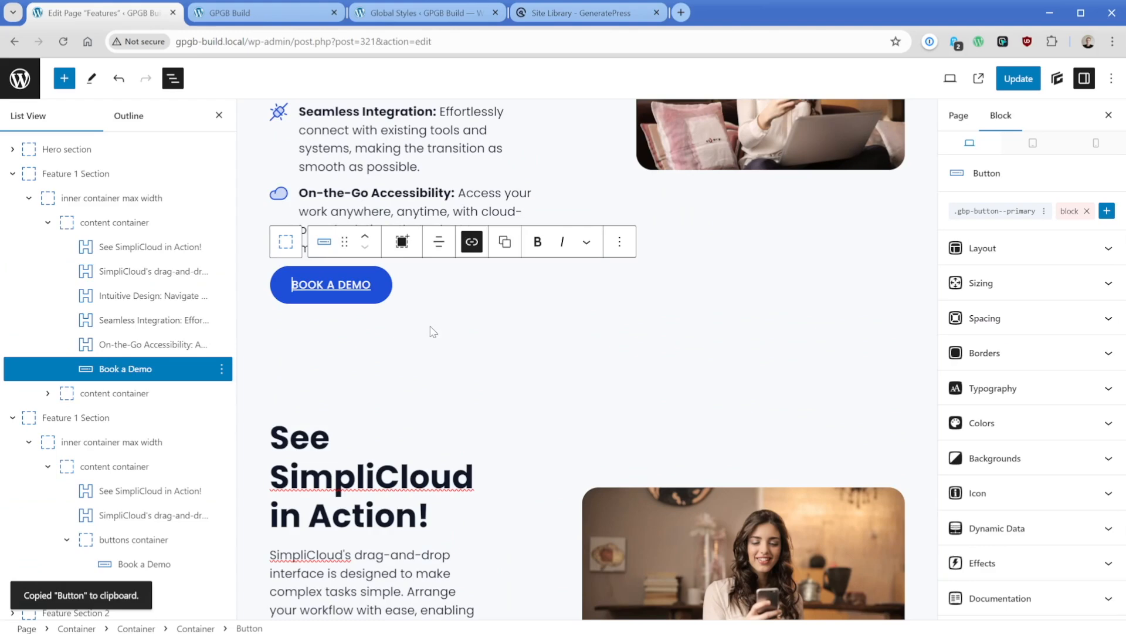
- Delete the old Feature 1 Section that sits below the newly inserted one
{"action": "left_click", "coordinate": [117, 420]}
{"action": "left_click", "coordinate": [221, 417]}
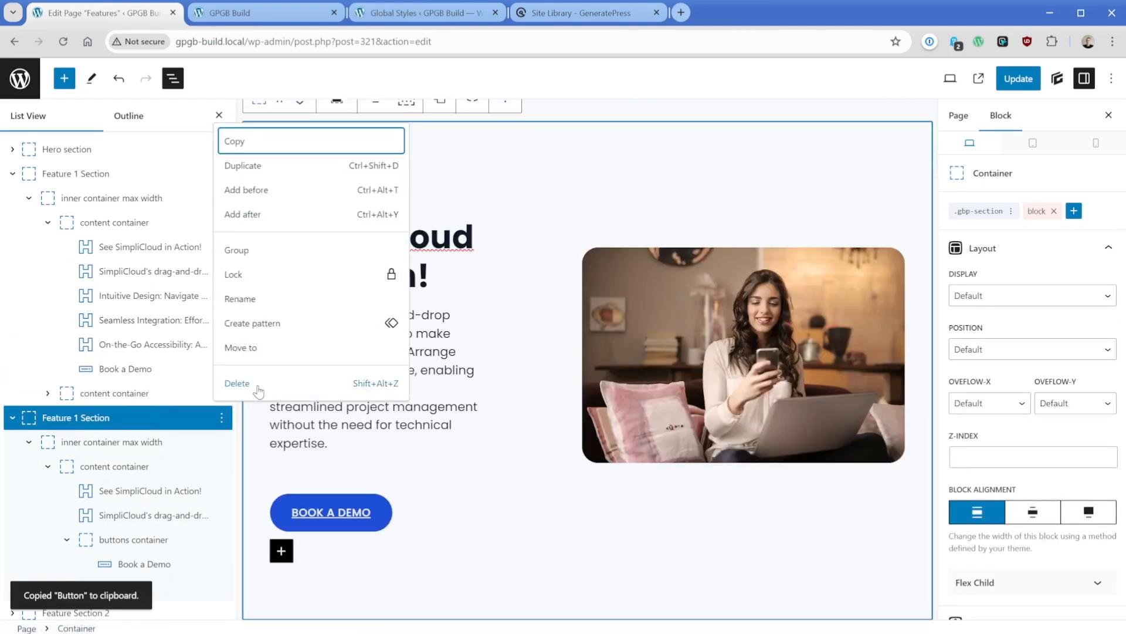
{"action": "left_click", "coordinate": [255, 384]}
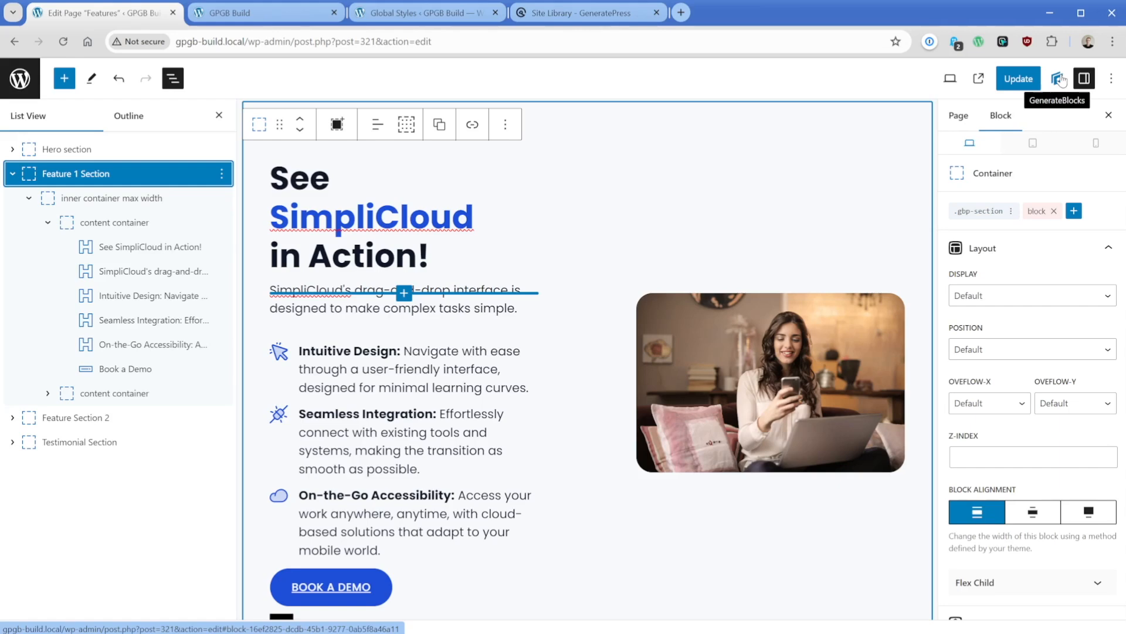
- Insert the synced "CTA Pattern" after the Testimonial Section
{"action": "scroll", "coordinate": [542, 350], "scroll_direction": "down", "scroll_amount": 10}
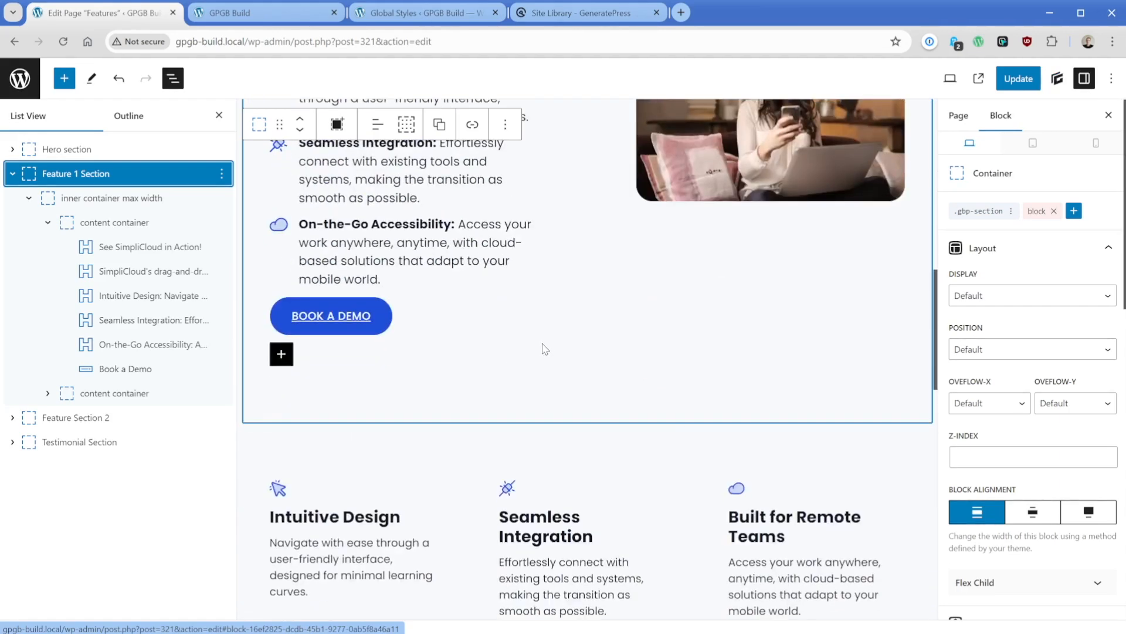
{"action": "scroll", "coordinate": [543, 350], "scroll_direction": "down", "scroll_amount": 2}
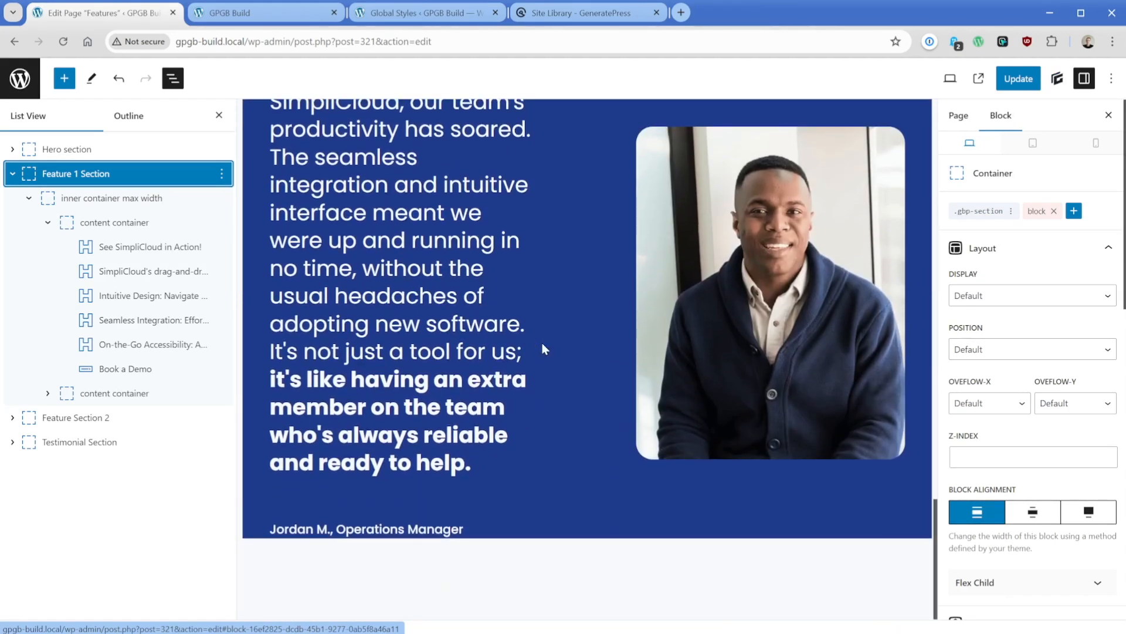
{"action": "left_click", "coordinate": [188, 442]}
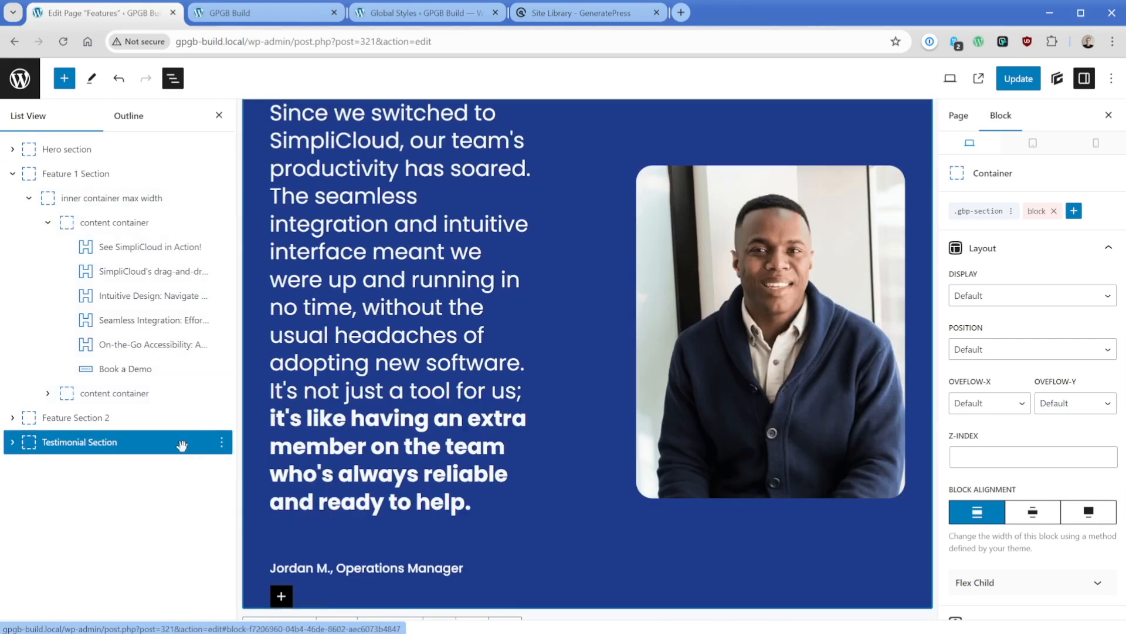
{"action": "left_click", "coordinate": [221, 442]}
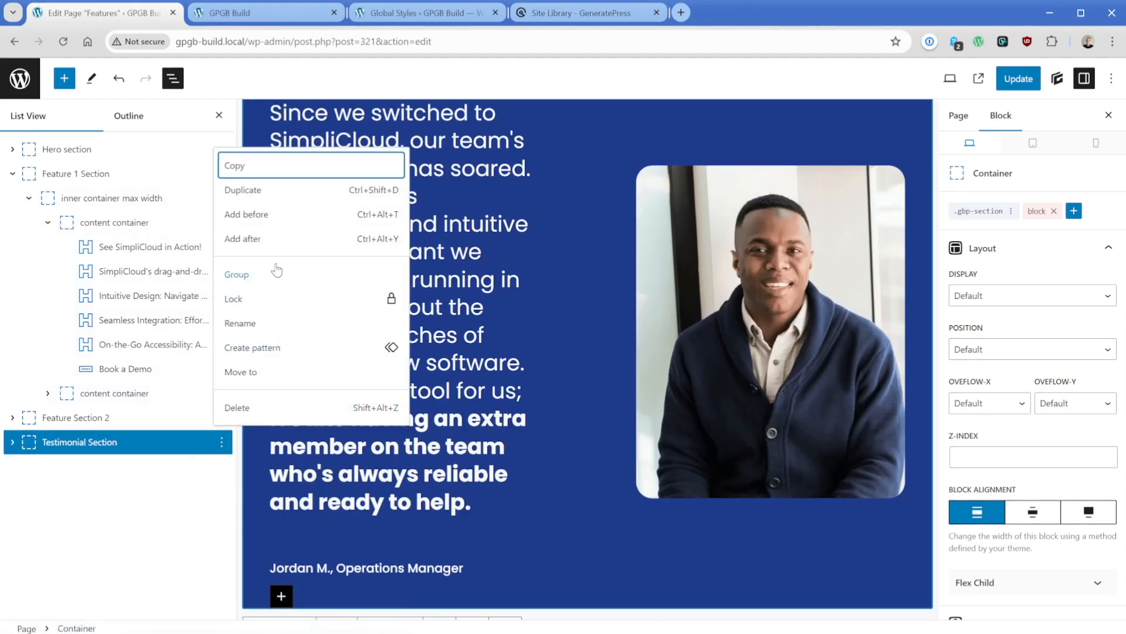
{"action": "left_click", "coordinate": [272, 238]}
{"action": "type", "text": "/"}
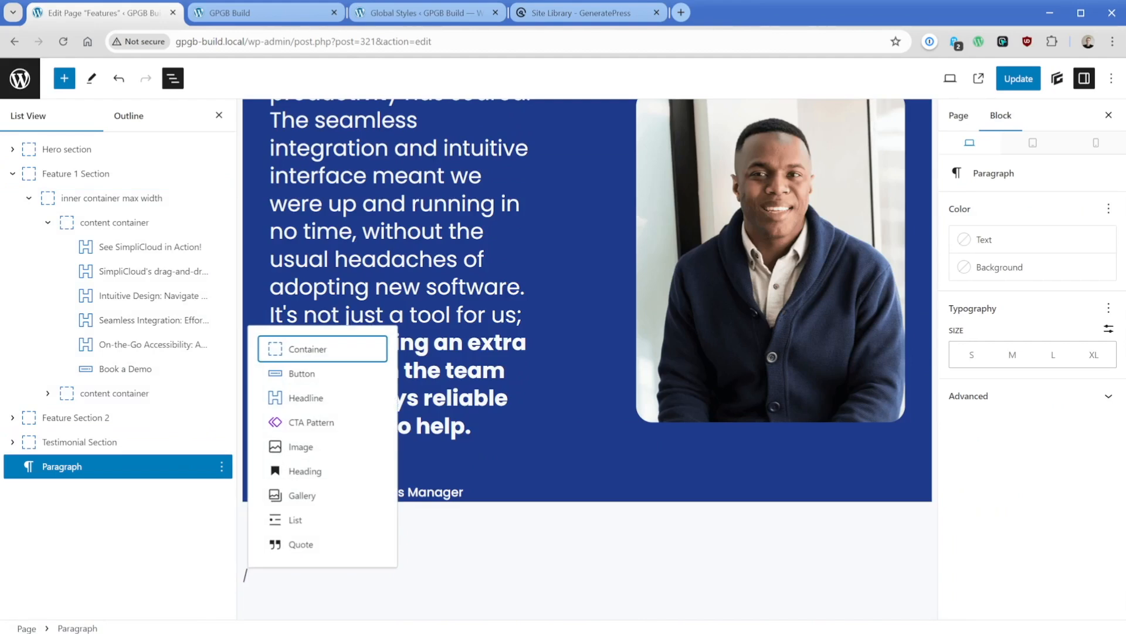
{"action": "type", "text": "cta"}
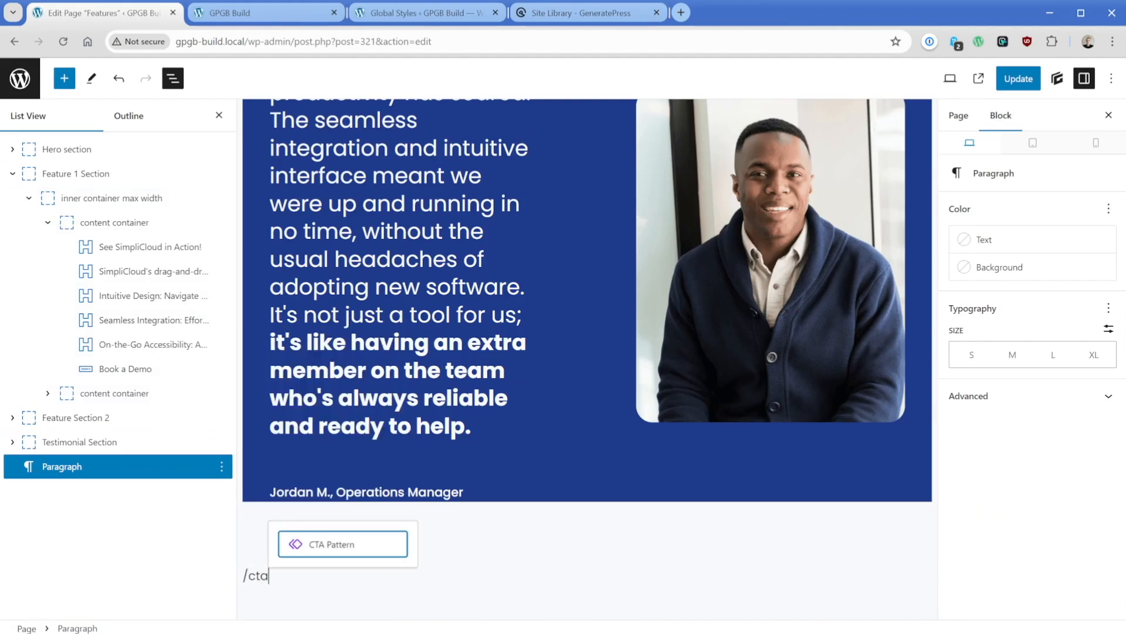
{"action": "left_click", "coordinate": [298, 548]}
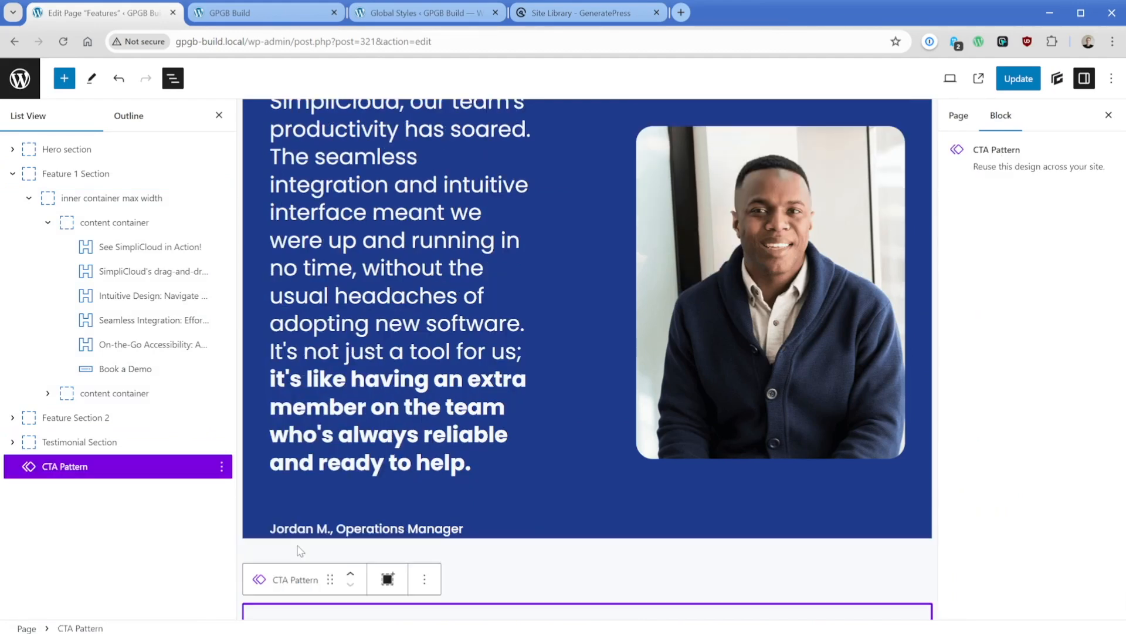
{"action": "scroll", "coordinate": [473, 462], "scroll_direction": "down", "scroll_amount": 5}
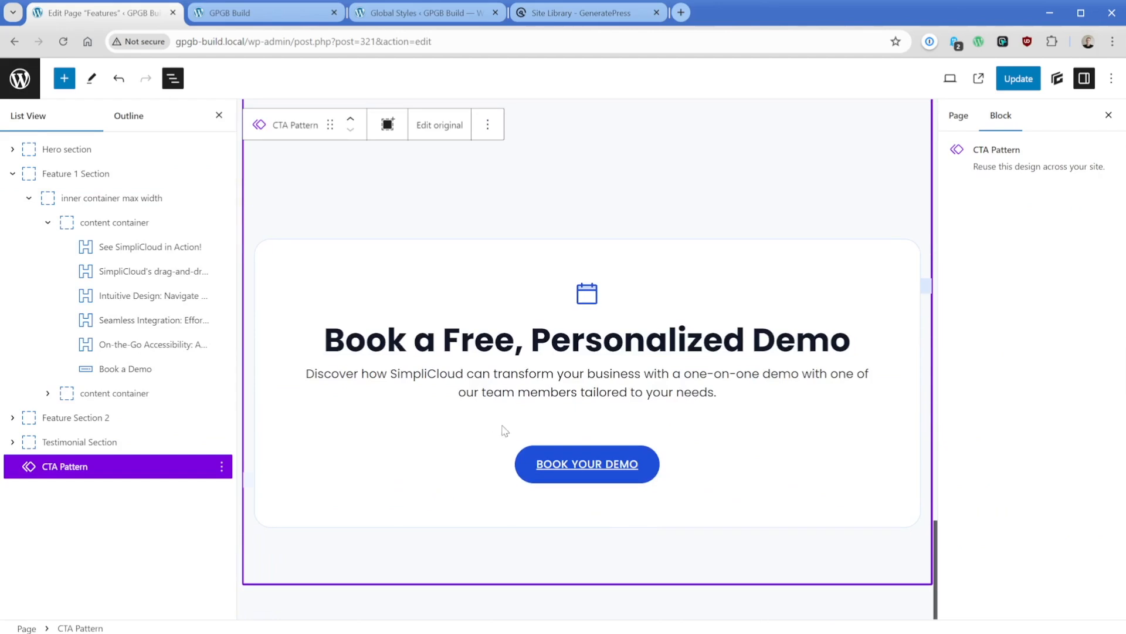
- Update the Features page and view its published version down to the call-to-action section
{"action": "left_click", "coordinate": [1017, 81]}
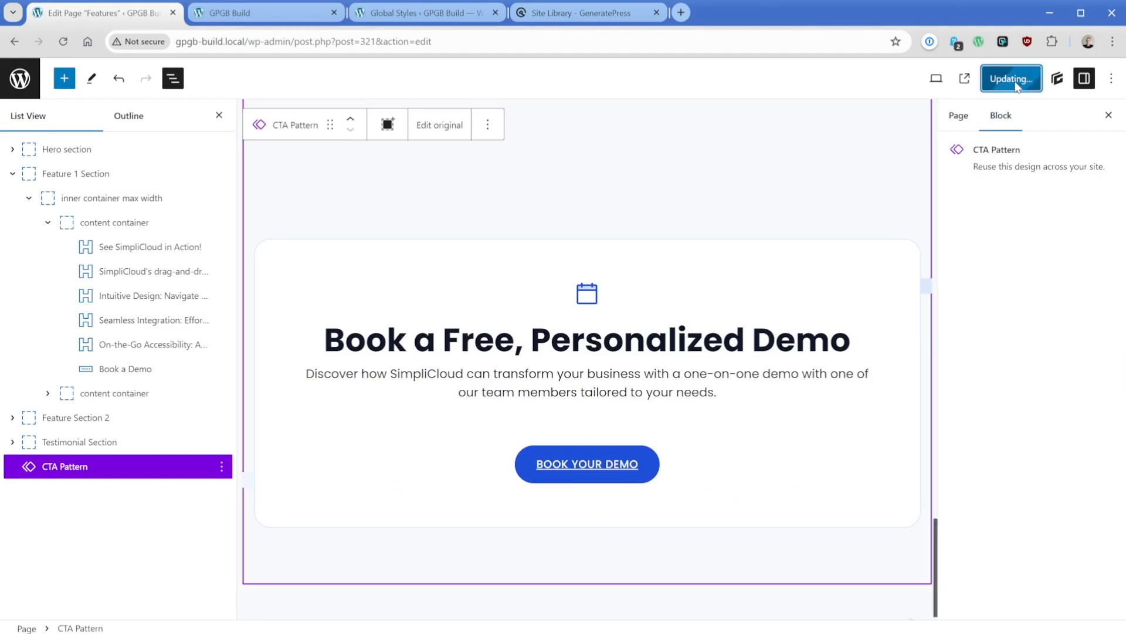
{"action": "left_click", "coordinate": [979, 80]}
{"action": "scroll", "coordinate": [382, 334], "scroll_direction": "down", "scroll_amount": 6}
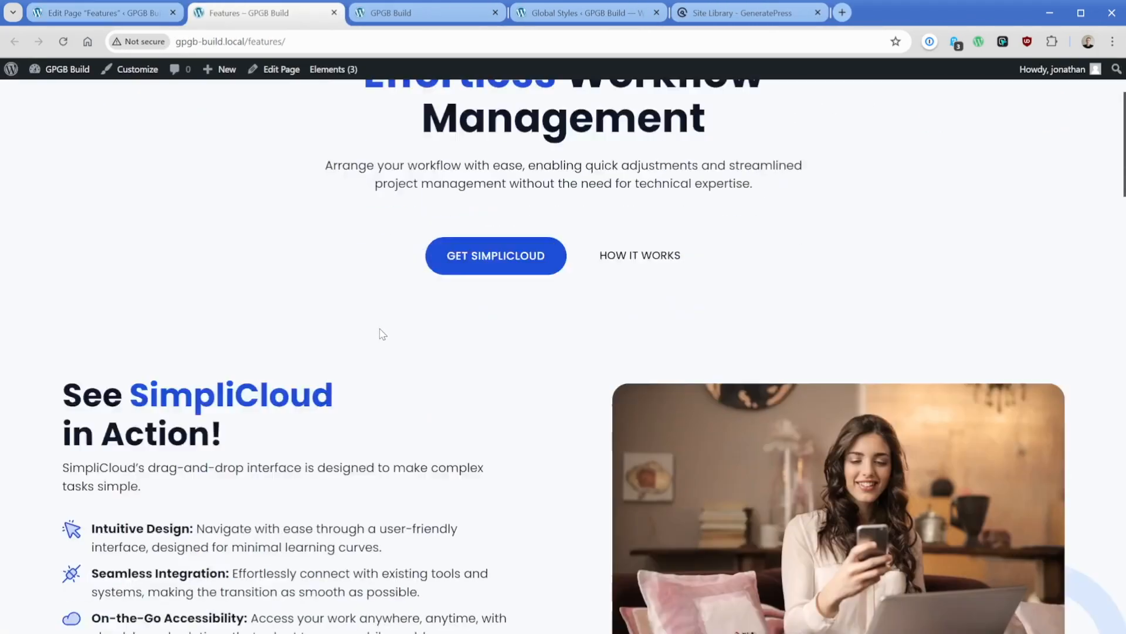
{"action": "scroll", "coordinate": [508, 274], "scroll_direction": "down", "scroll_amount": 20}
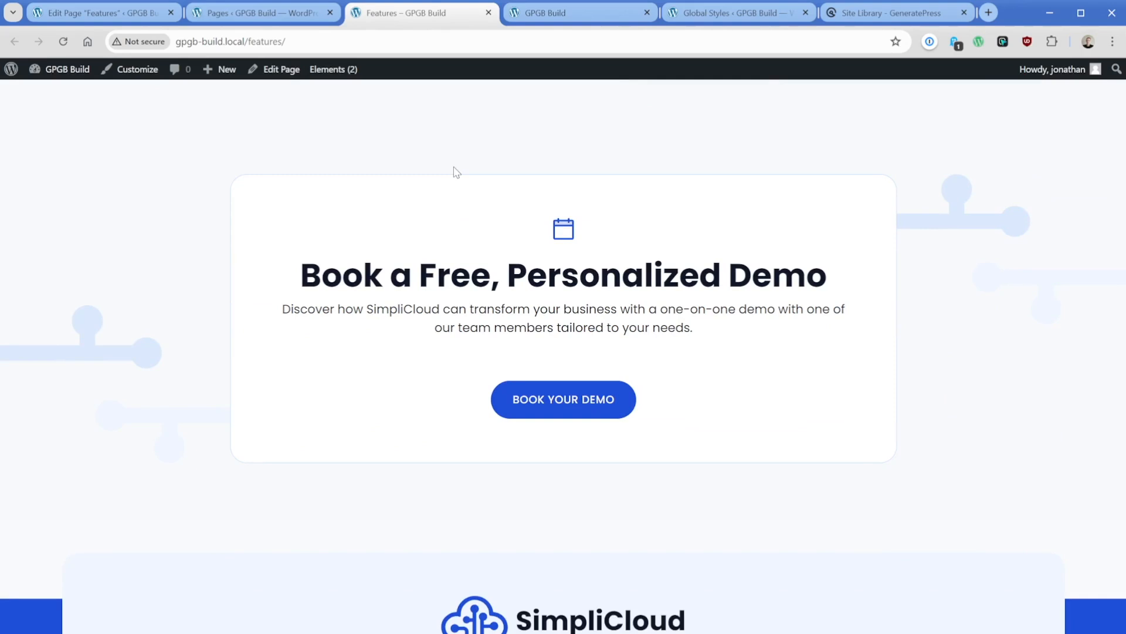
- Compare the "Book a Free, Personalized Demo" section on the published home page with the one on the Features page
{"action": "left_click", "coordinate": [568, 17]}
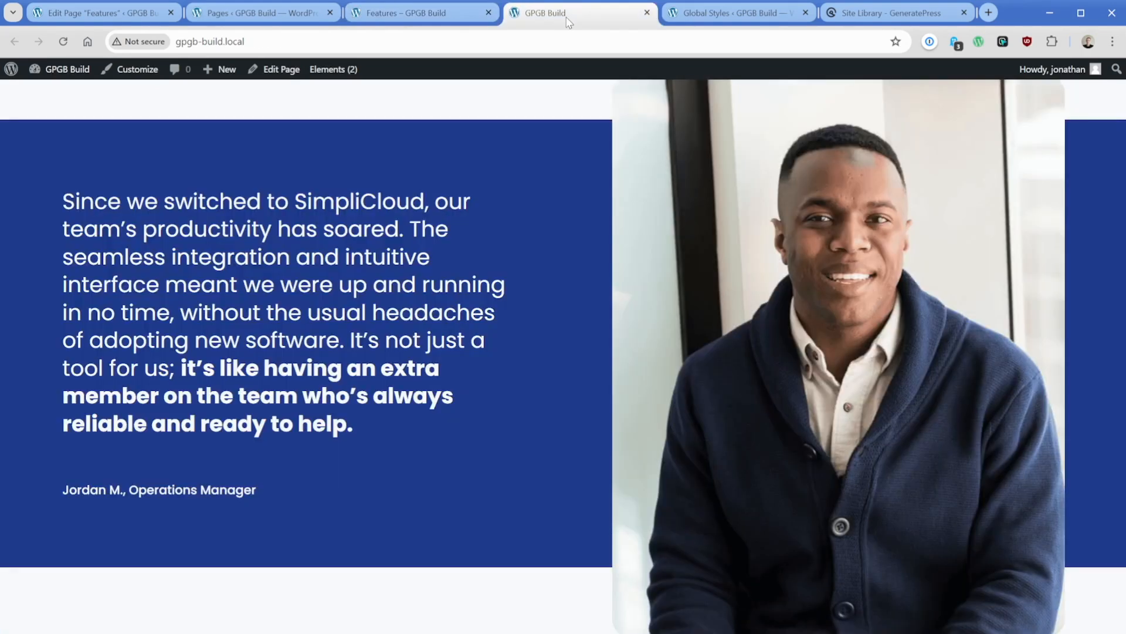
{"action": "scroll", "coordinate": [408, 406], "scroll_direction": "down", "scroll_amount": 8}
{"action": "scroll", "coordinate": [408, 406], "scroll_direction": "down", "scroll_amount": 1}
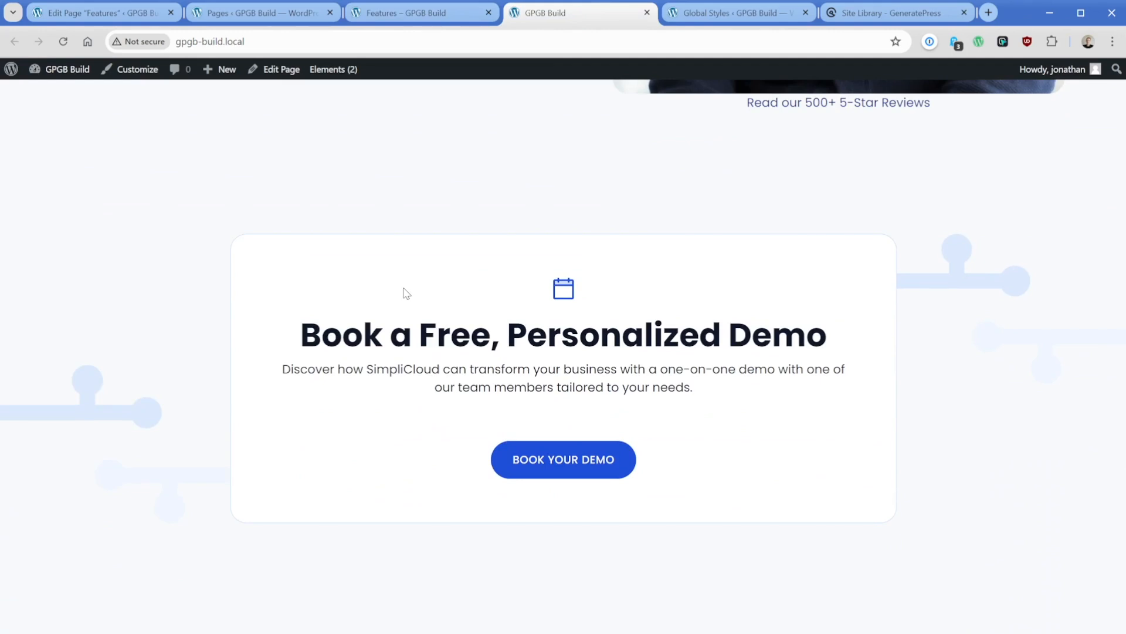
{"action": "key", "text": "ctrl+shift+Tab"}
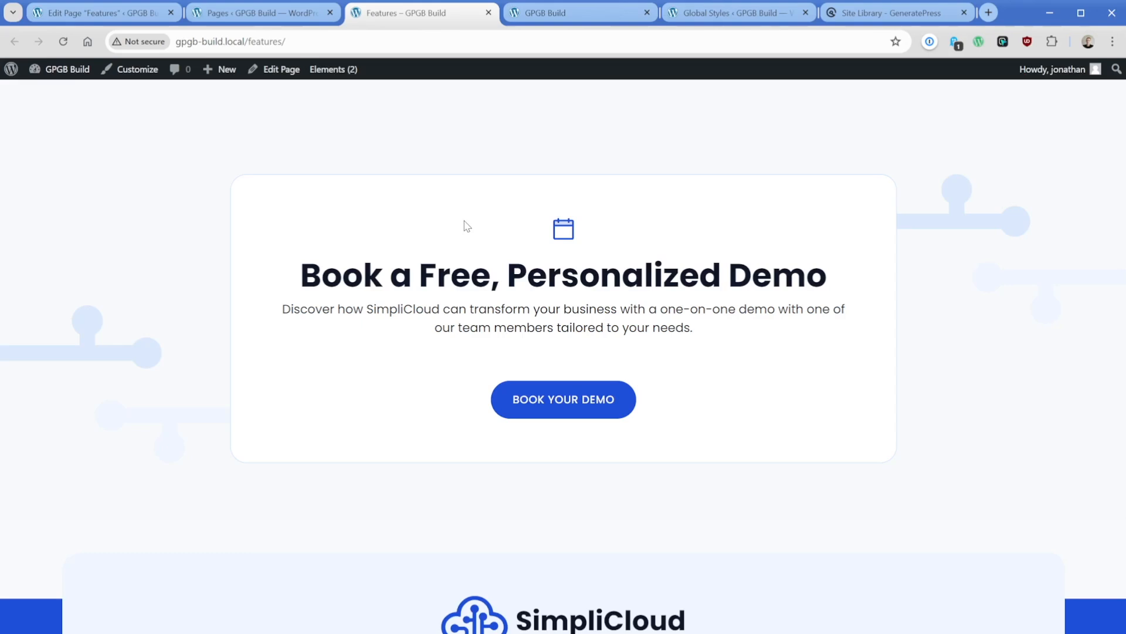
{"action": "left_click", "coordinate": [531, 16]}
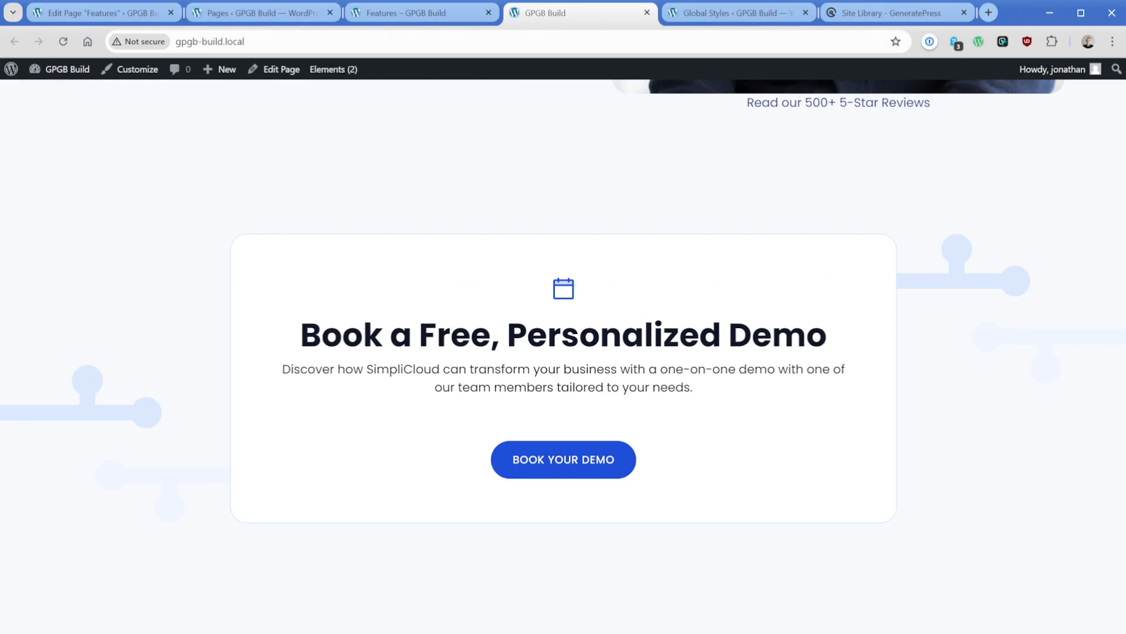
- Return to the Features page editor, open the original CTA Pattern for editing and select its "Book a Free, Personalized Demo" headline
{"action": "key", "text": "ctrl+1"}
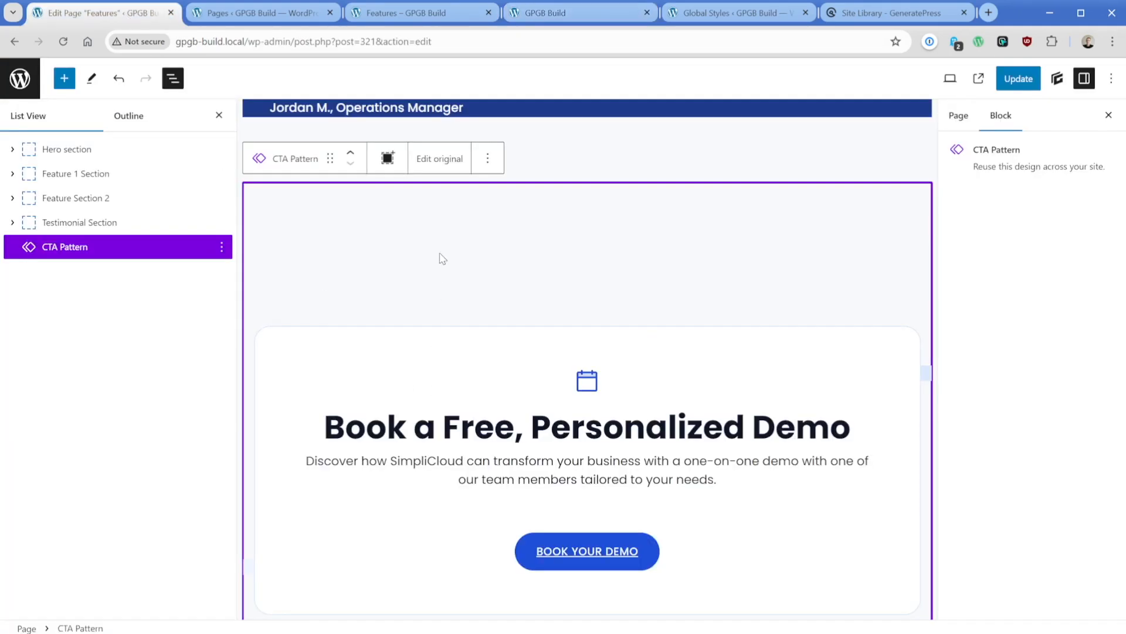
{"action": "left_click", "coordinate": [439, 158]}
{"action": "left_click", "coordinate": [443, 349]}
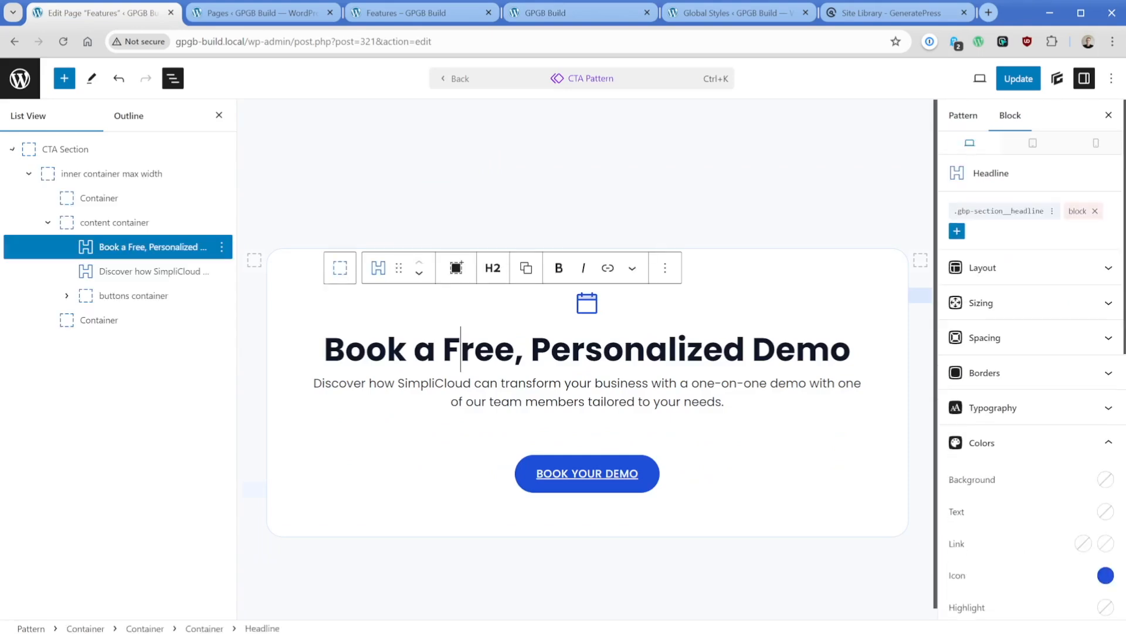
- Shorten the CTA Pattern's headline to "Book a Demo" and update the pattern
{"action": "left_click_drag", "start_coordinate": [444, 349], "coordinate": [745, 350]}
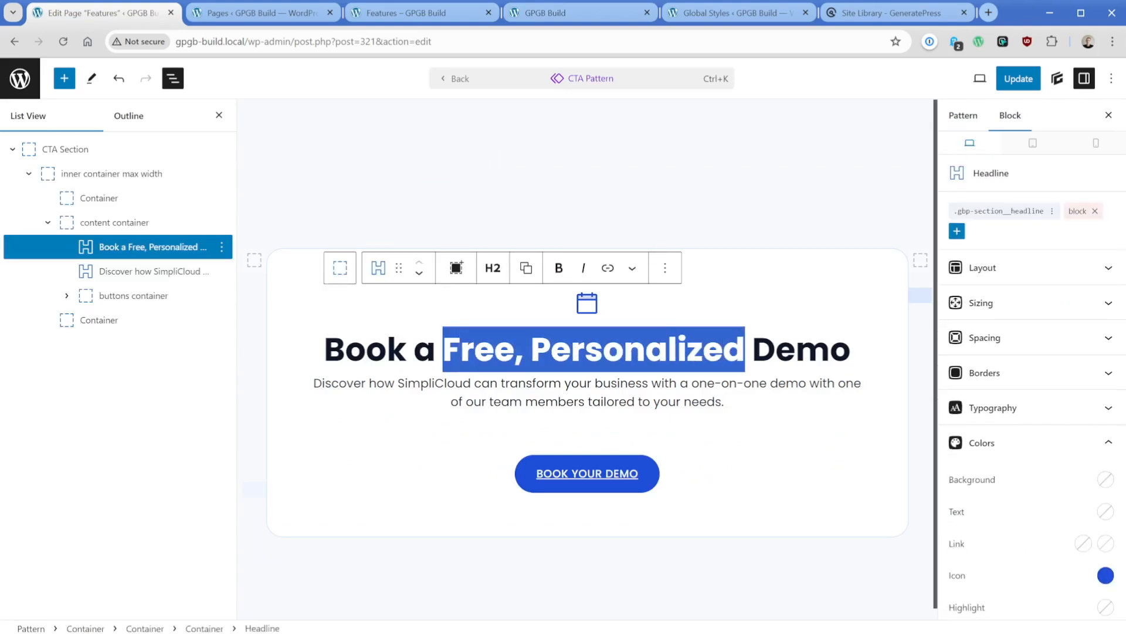
{"action": "key", "text": "BackSpace"}
{"action": "key", "text": "BackSpace"}
{"action": "left_click", "coordinate": [1009, 80]}
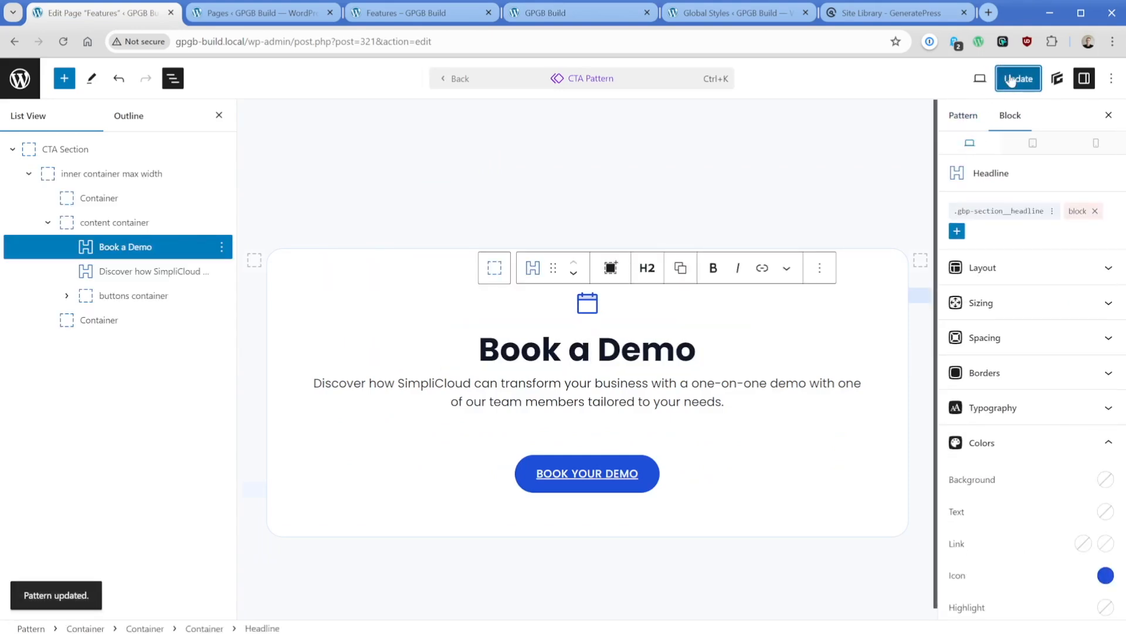
- Reload the published Features page and compare its call-to-action headline with the one on the published home page
{"action": "left_click", "coordinate": [411, 13]}
{"action": "key", "text": "F5"}
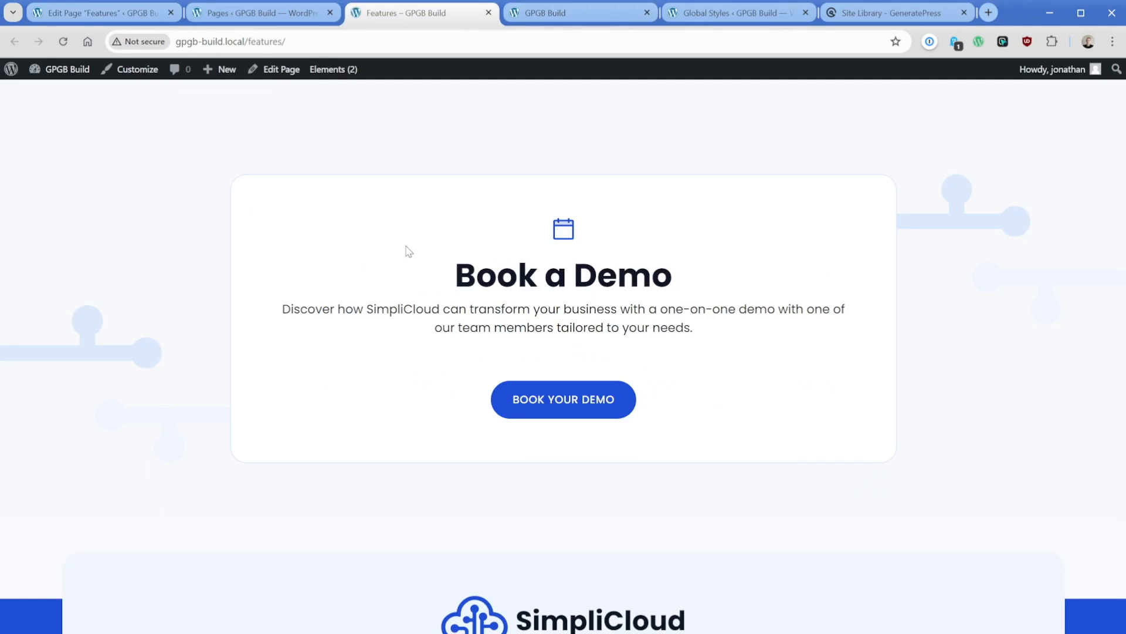
{"action": "left_click", "coordinate": [532, 17]}
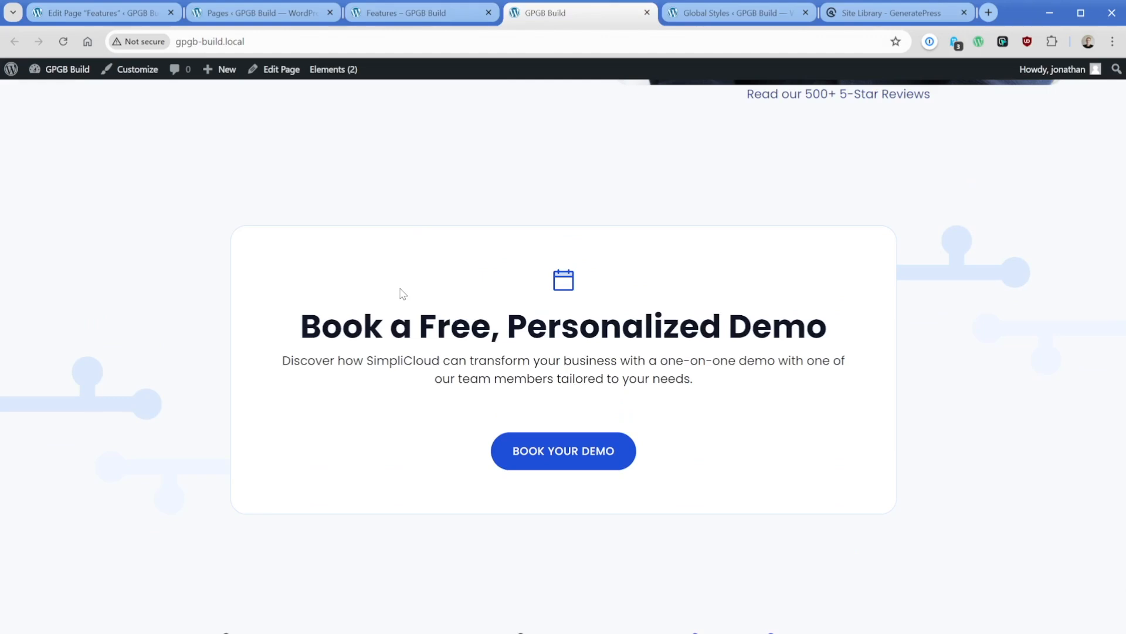
- Open the front page for editing and delete its CTA Section
{"action": "left_click", "coordinate": [275, 71]}
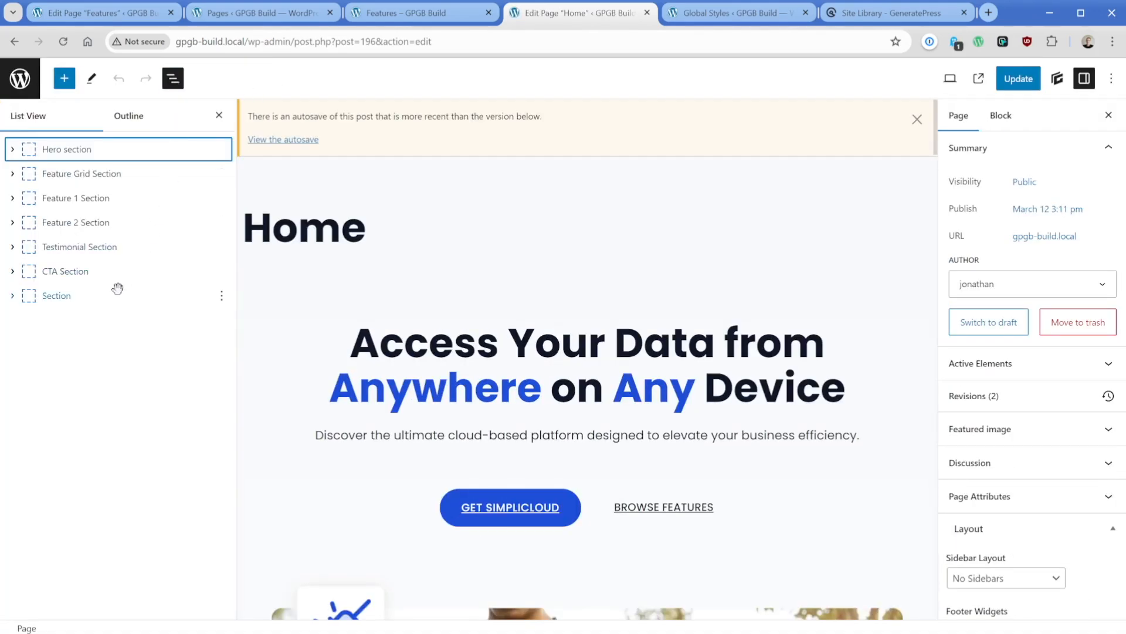
{"action": "left_click", "coordinate": [112, 273]}
{"action": "left_click", "coordinate": [221, 271]}
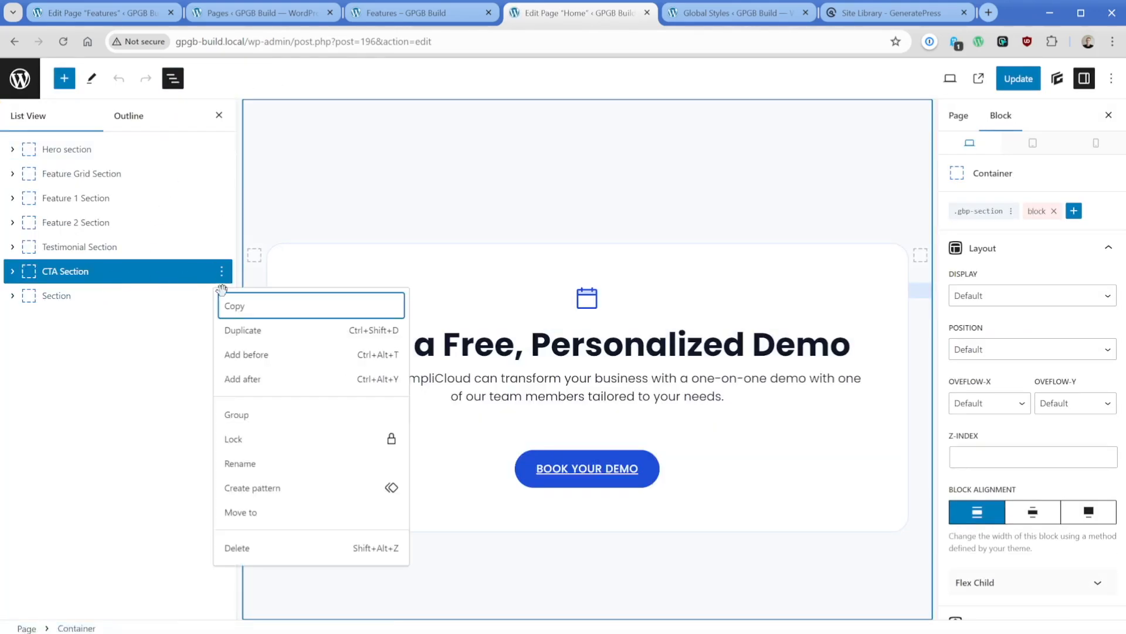
{"action": "left_click", "coordinate": [238, 548]}
- Insert the synced "CTA Pattern" between the Testimonial Section and the blog section of the Home page
{"action": "left_click", "coordinate": [221, 271]}
{"action": "left_click", "coordinate": [221, 271]}
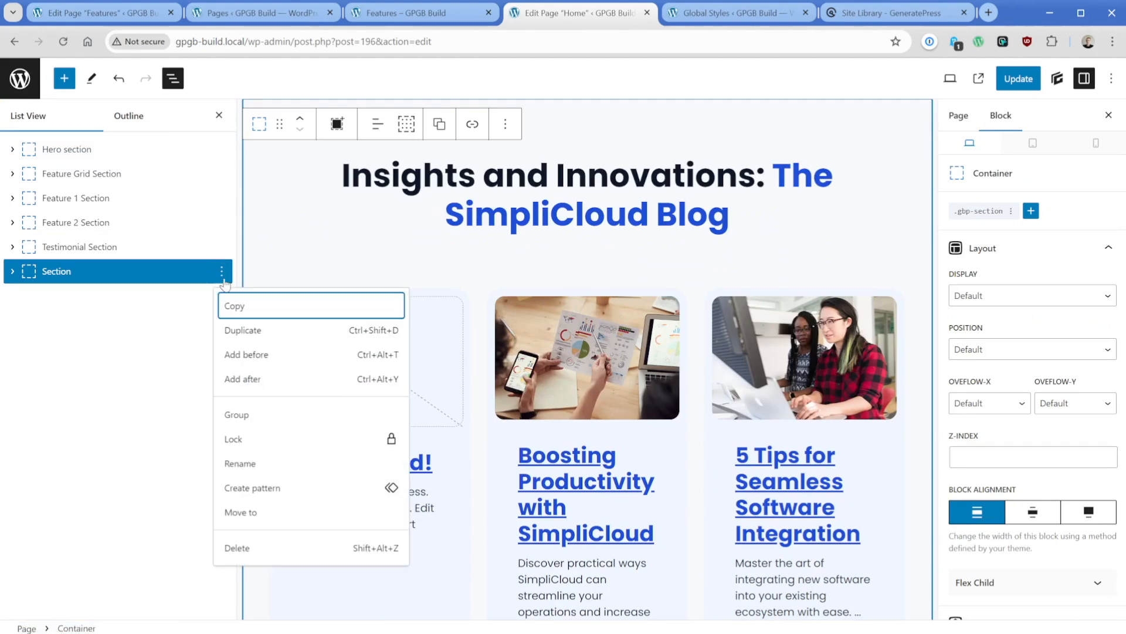
{"action": "left_click", "coordinate": [250, 355]}
{"action": "type", "text": "/cta"}
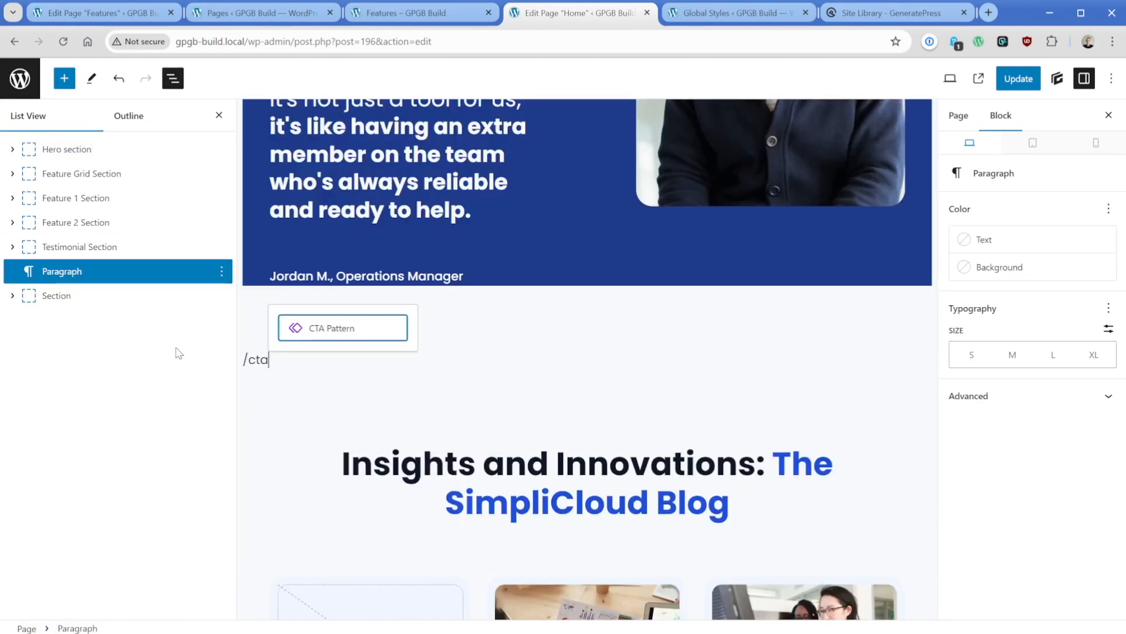
{"action": "left_click", "coordinate": [306, 328]}
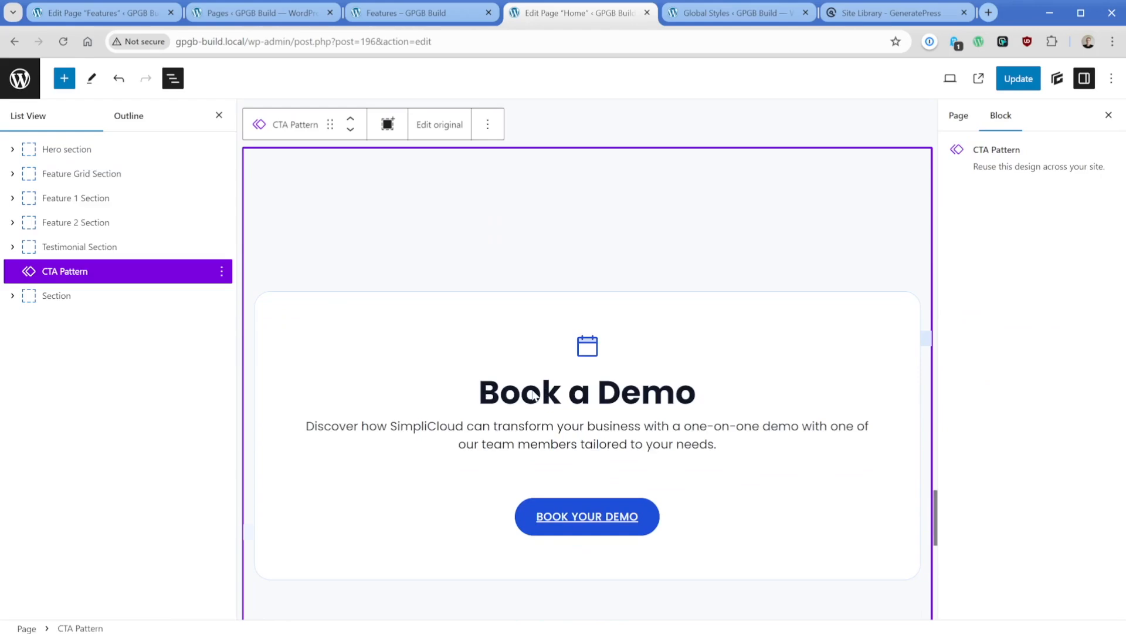
- Update the Home page and view its published version down to the call-to-action section
{"action": "left_click", "coordinate": [1002, 88]}
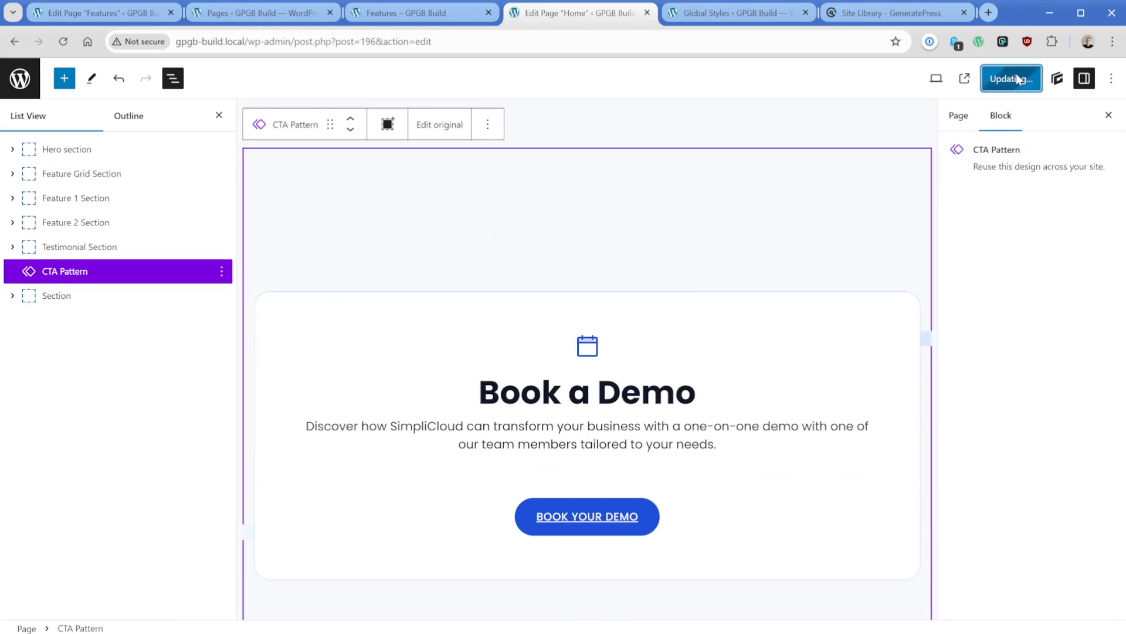
{"action": "left_click", "coordinate": [979, 82]}
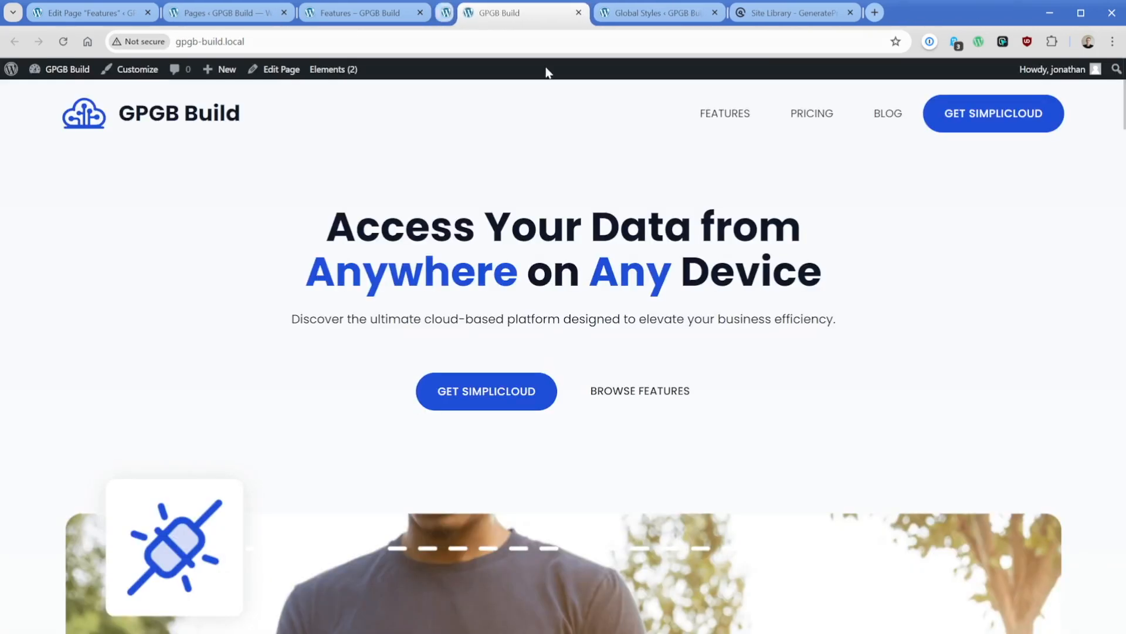
{"action": "scroll", "coordinate": [437, 382], "scroll_direction": "down", "scroll_amount": 10}
{"action": "scroll", "coordinate": [438, 381], "scroll_direction": "down", "scroll_amount": 15}
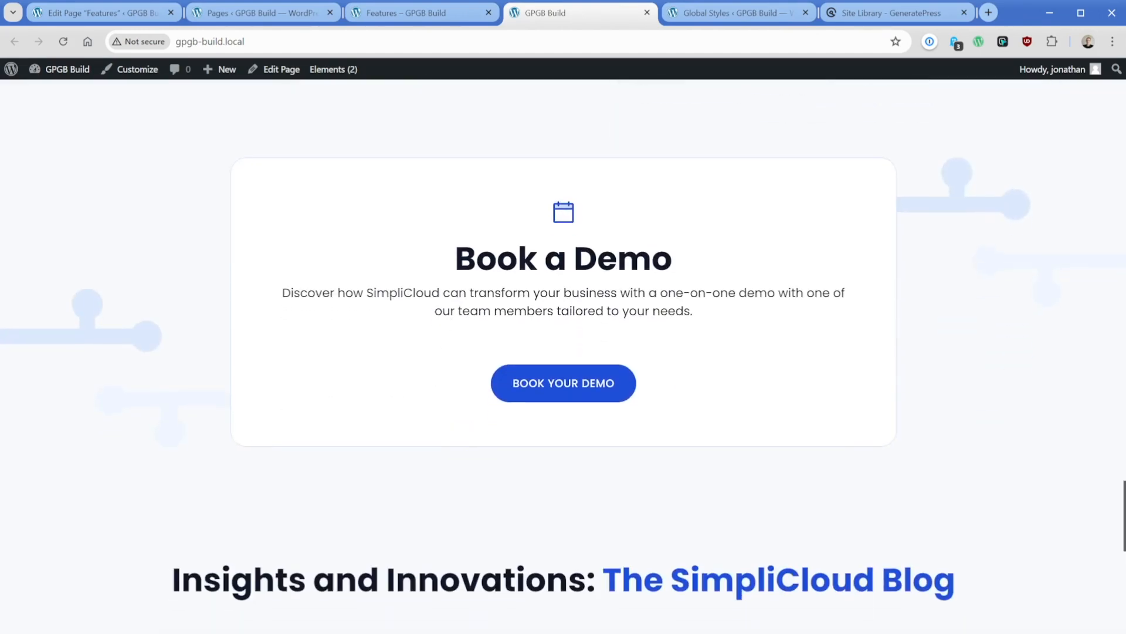
{"action": "left_click_drag", "start_coordinate": [456, 258], "coordinate": [674, 256]}
{"action": "left_click", "coordinate": [697, 222]}
- Open the site customization and change the "accent" global color to orange, #d9791c
{"action": "left_click", "coordinate": [137, 71]}
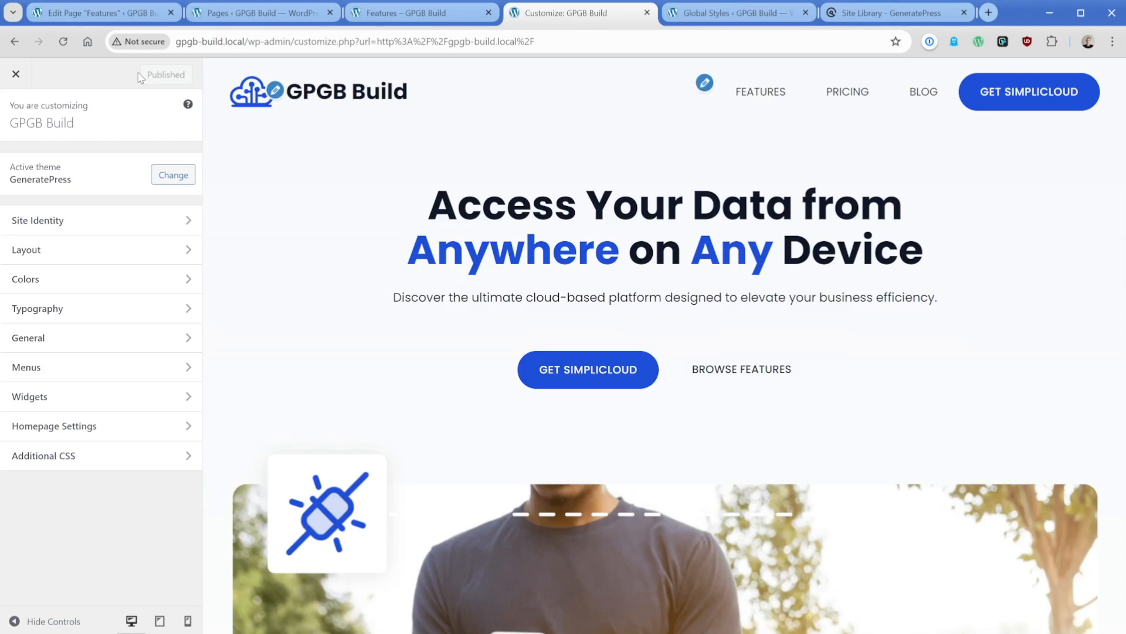
{"action": "left_click", "coordinate": [80, 278]}
{"action": "left_click", "coordinate": [151, 213]}
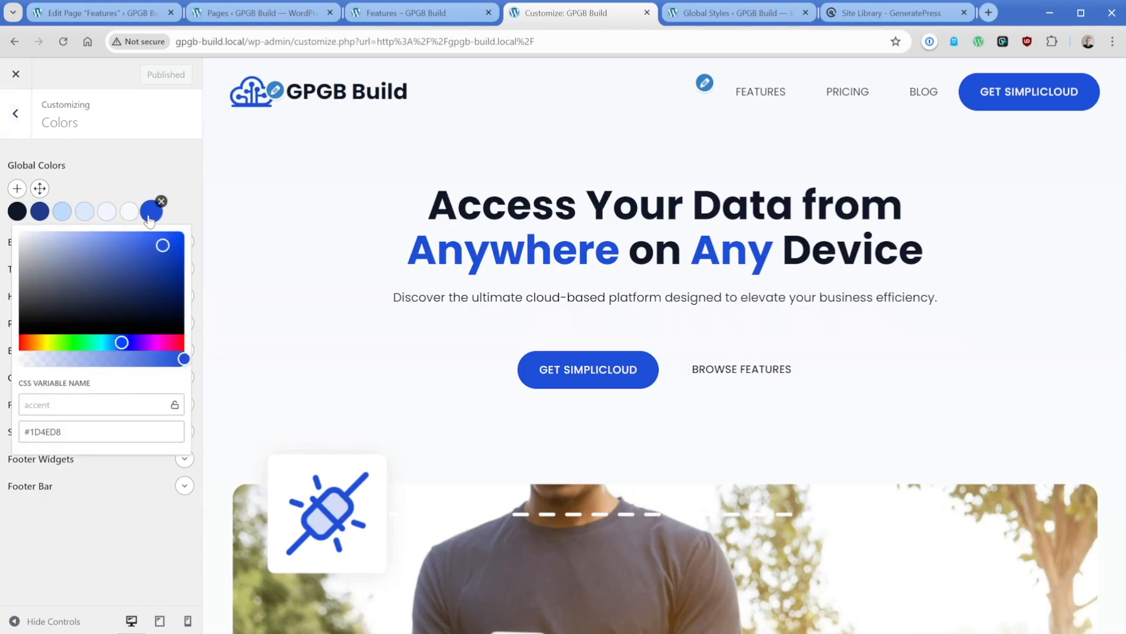
{"action": "left_click", "coordinate": [46, 344]}
{"action": "left_click_drag", "start_coordinate": [47, 346], "coordinate": [33, 345]}
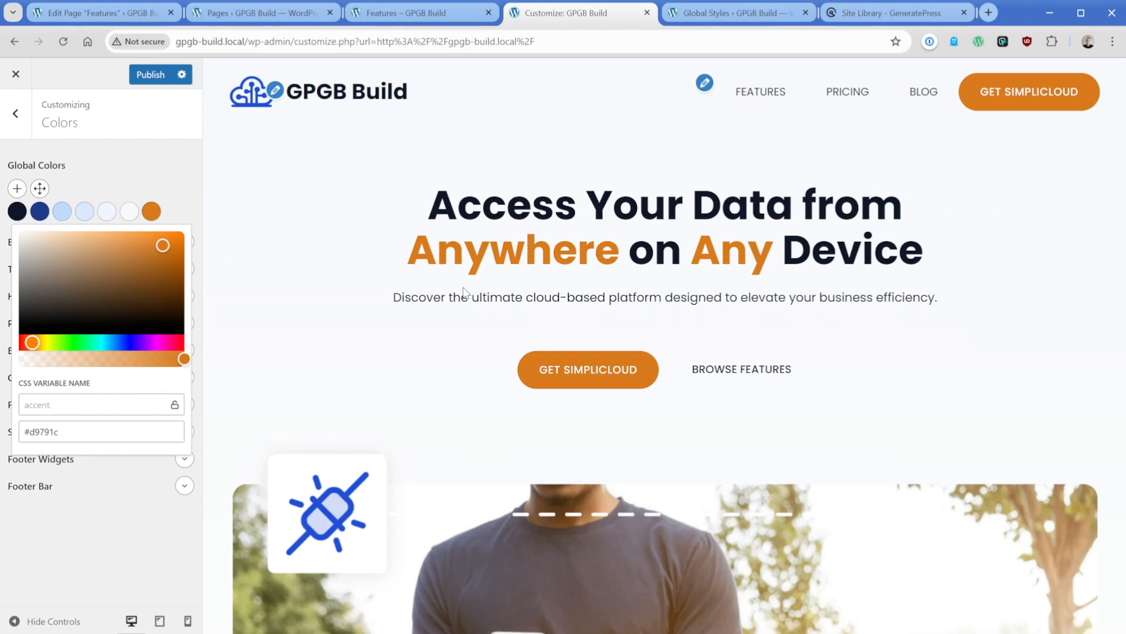
{"action": "left_click", "coordinate": [158, 184]}
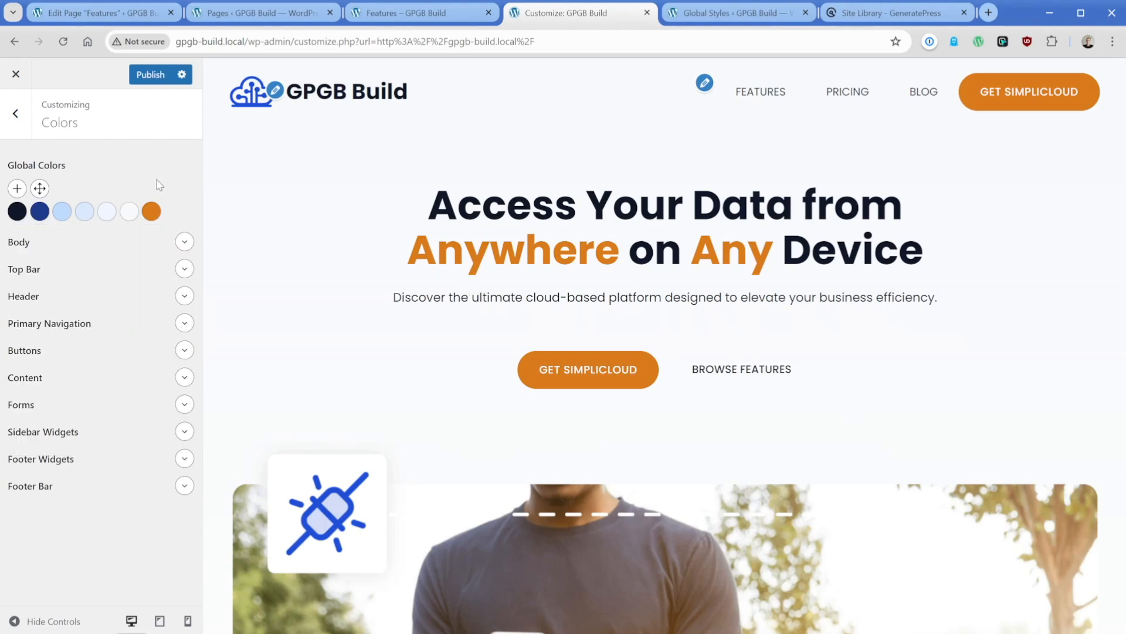
- Change the "contrast-3" global color to a translucent yellow, rgba(209, 165, 3, 0.25)
{"action": "scroll", "coordinate": [415, 377], "scroll_direction": "down", "scroll_amount": 10}
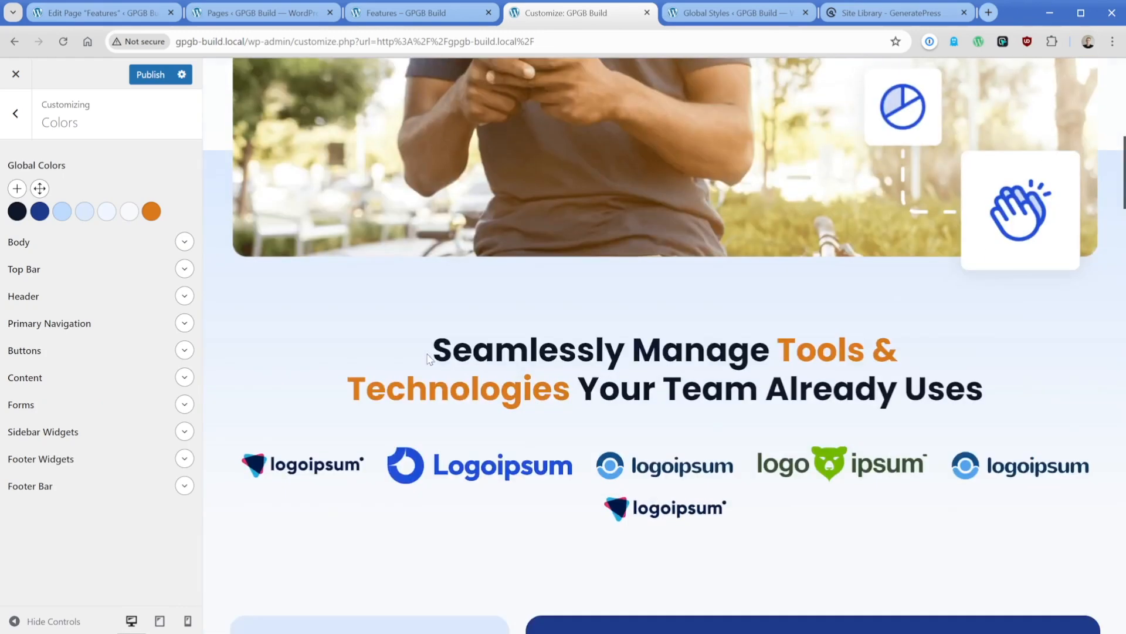
{"action": "scroll", "coordinate": [431, 357], "scroll_direction": "down", "scroll_amount": 7}
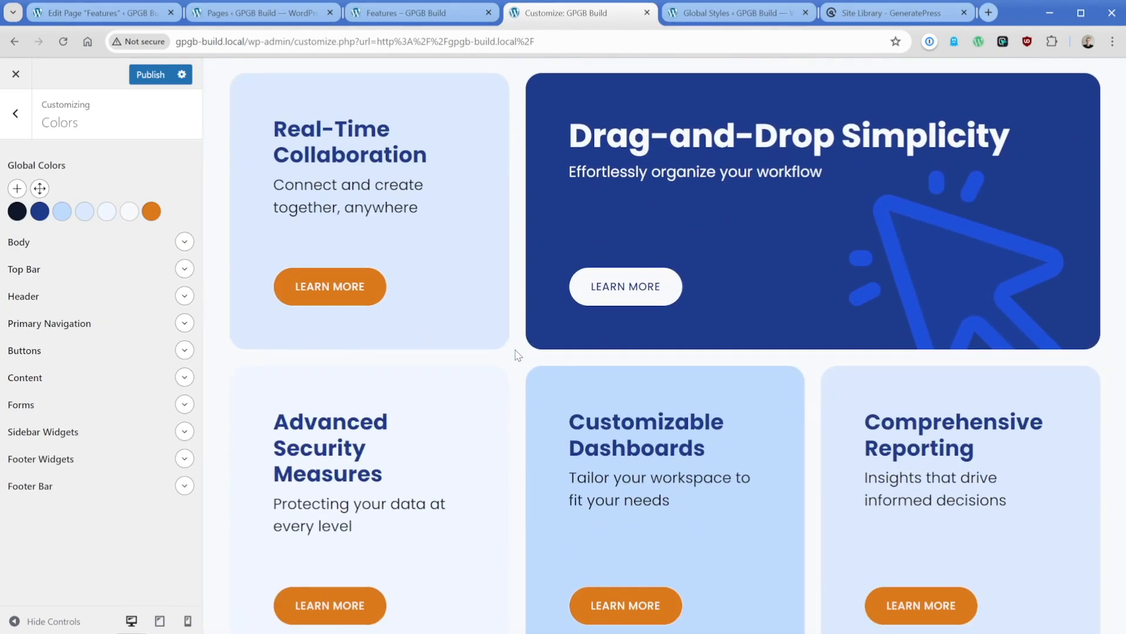
{"action": "left_click", "coordinate": [62, 211]}
{"action": "left_click_drag", "start_coordinate": [51, 359], "coordinate": [32, 343]}
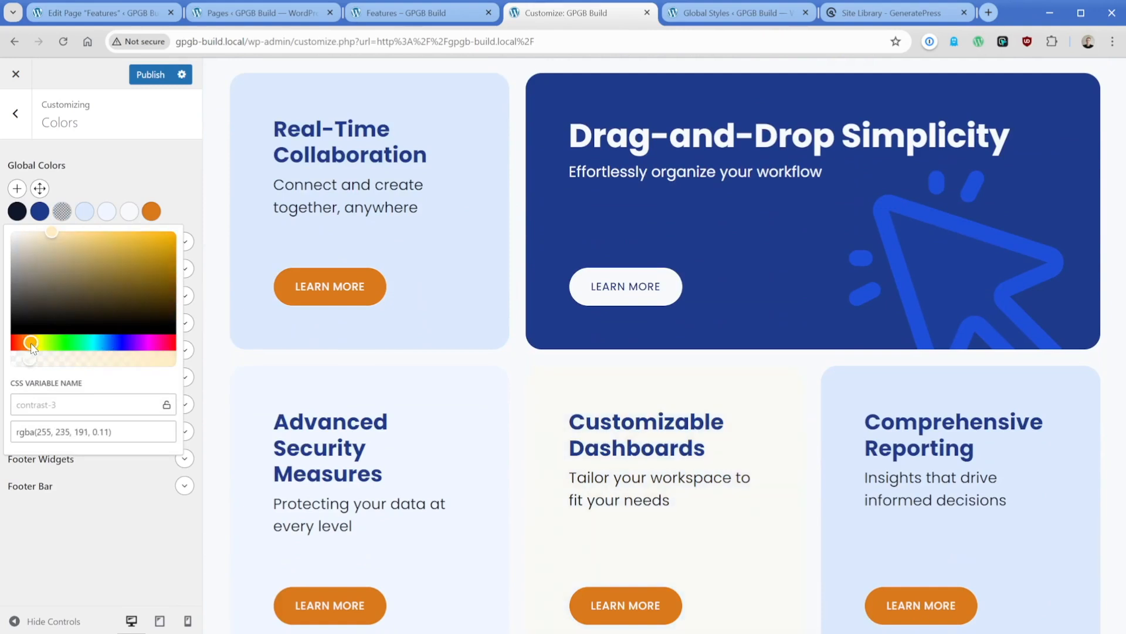
{"action": "left_click_drag", "start_coordinate": [151, 275], "coordinate": [175, 249]}
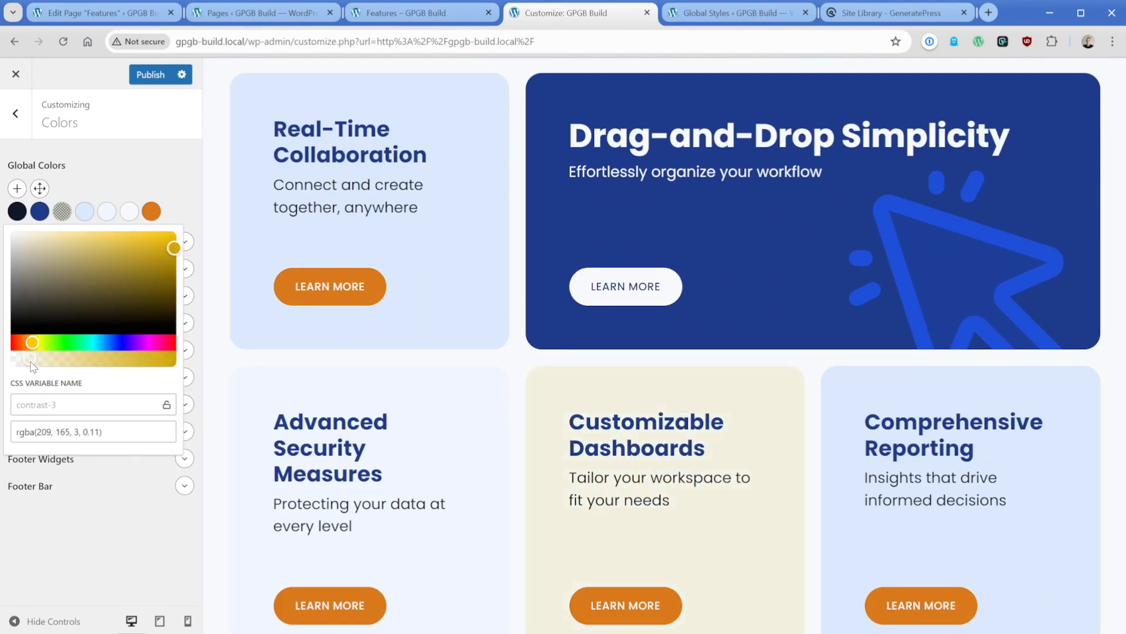
{"action": "left_click_drag", "start_coordinate": [29, 359], "coordinate": [54, 359]}
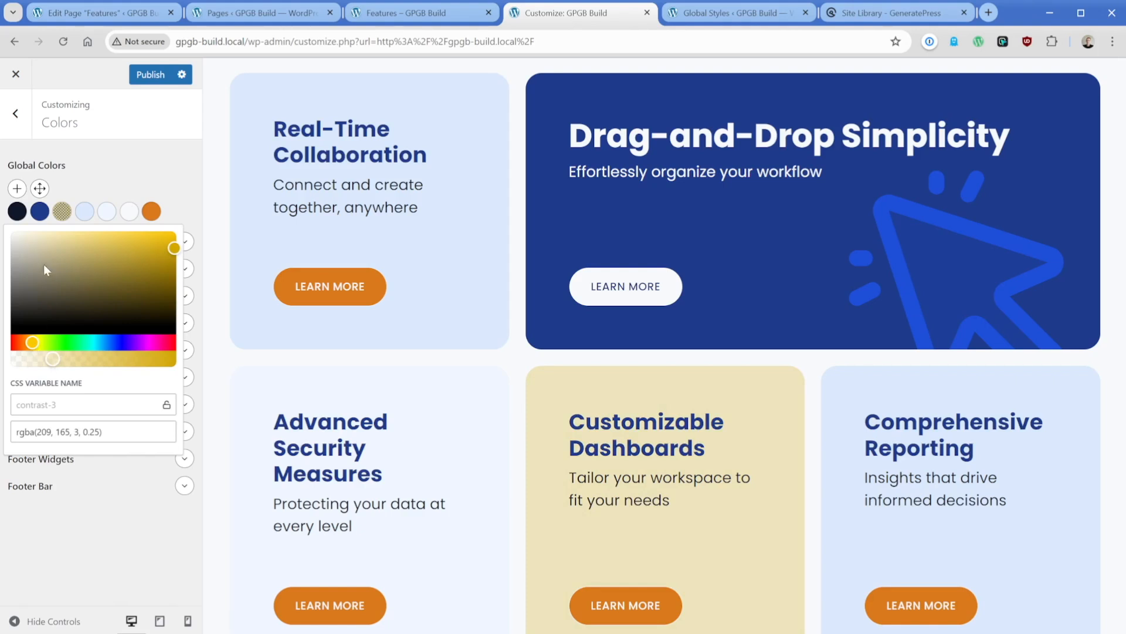
- Change the dark blue "contrast-2" global color to a dark olive brown
{"action": "left_click", "coordinate": [45, 218]}
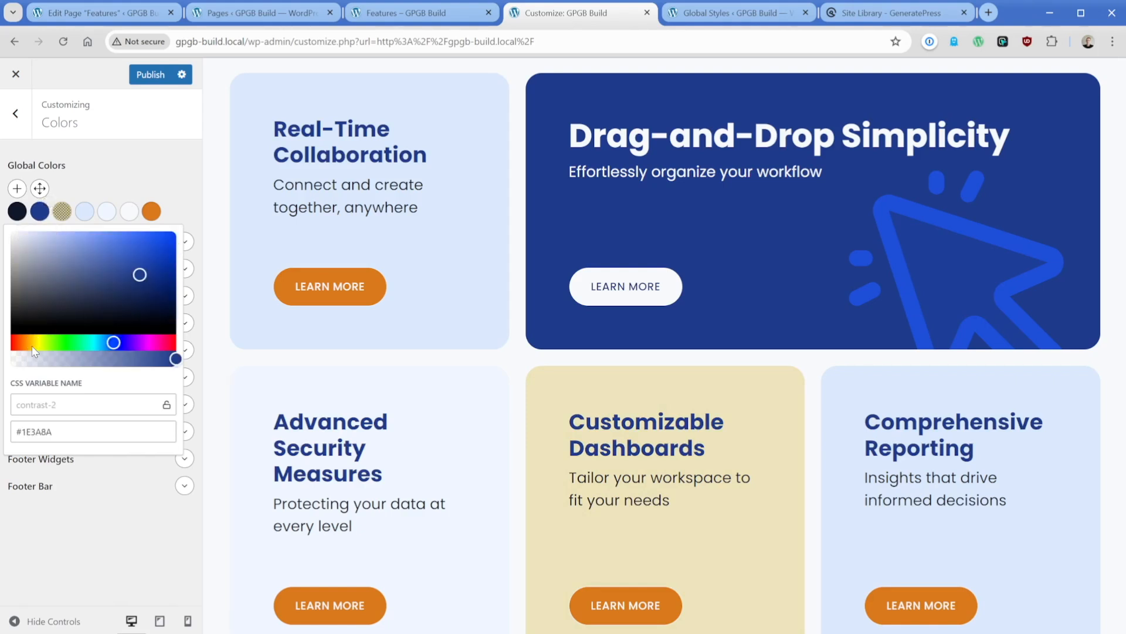
{"action": "left_click_drag", "start_coordinate": [32, 346], "coordinate": [29, 345]}
{"action": "left_click_drag", "start_coordinate": [57, 288], "coordinate": [51, 304]}
{"action": "left_click", "coordinate": [141, 170]}
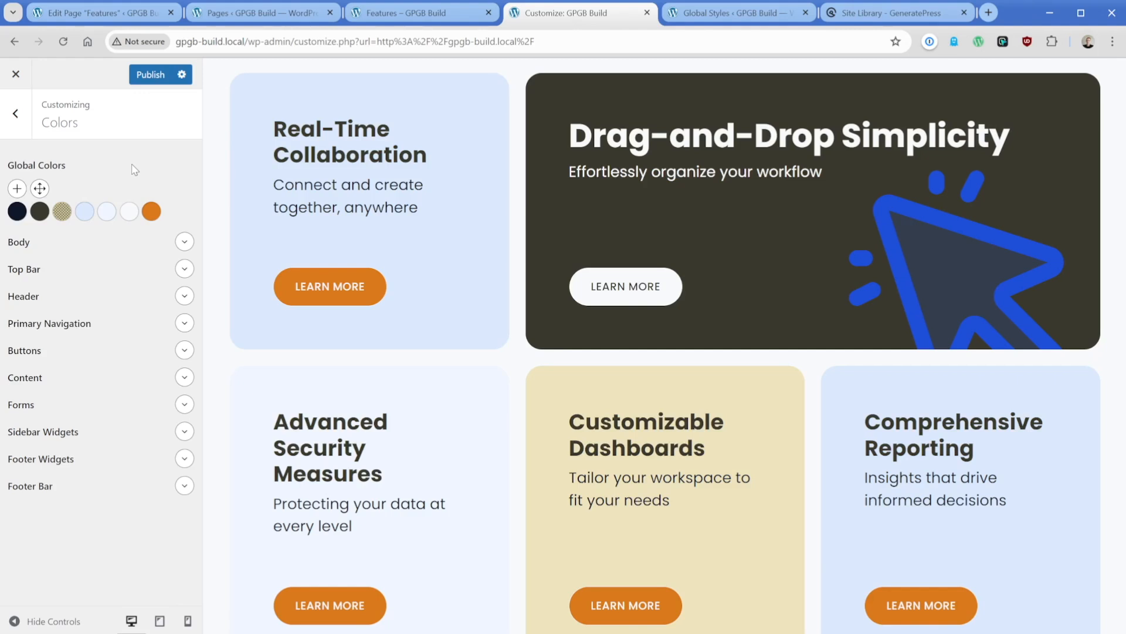
- Replace the Poppins font family with Roboto in the typography Font Manager
{"action": "left_click", "coordinate": [15, 113]}
{"action": "left_click", "coordinate": [58, 311]}
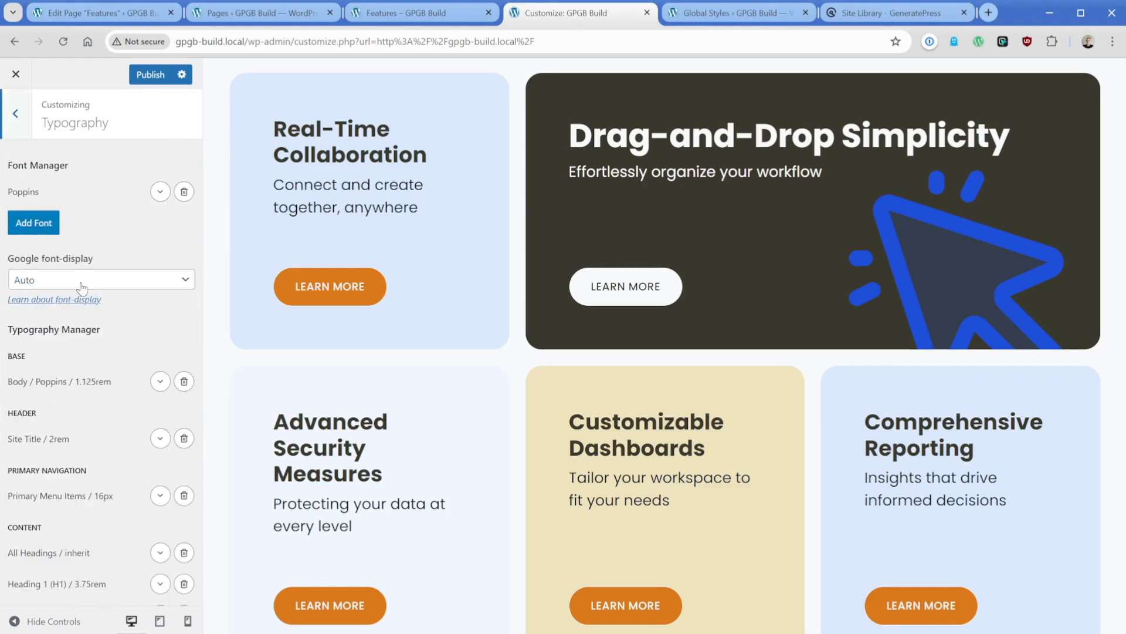
{"action": "left_click", "coordinate": [160, 194]}
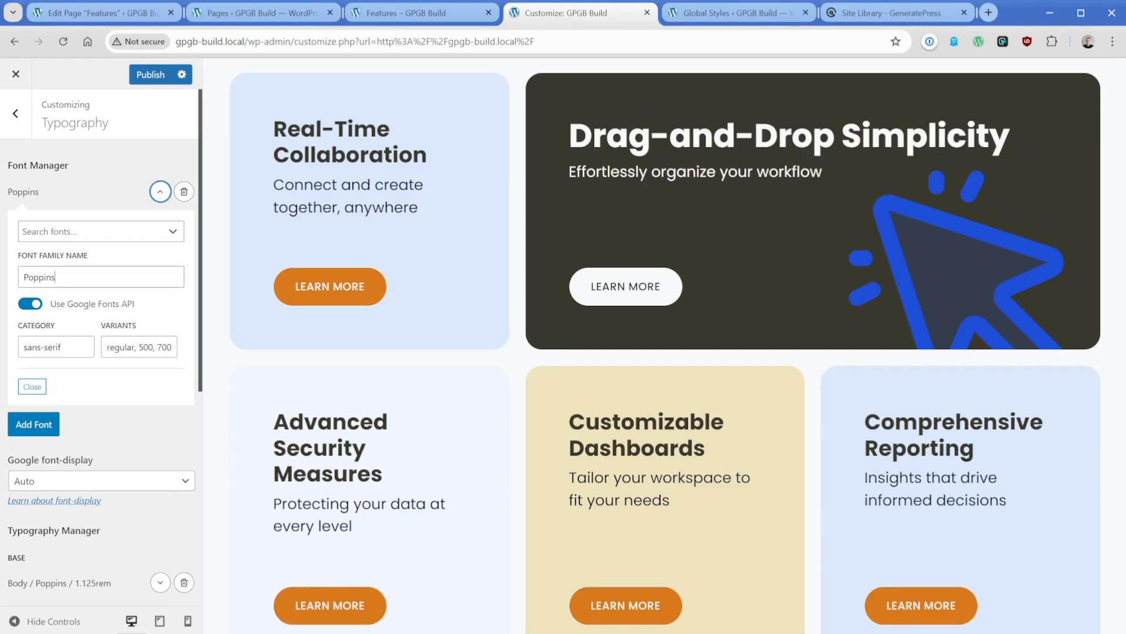
{"action": "double_click", "coordinate": [39, 277]}
{"action": "type", "text": "Roboto"}
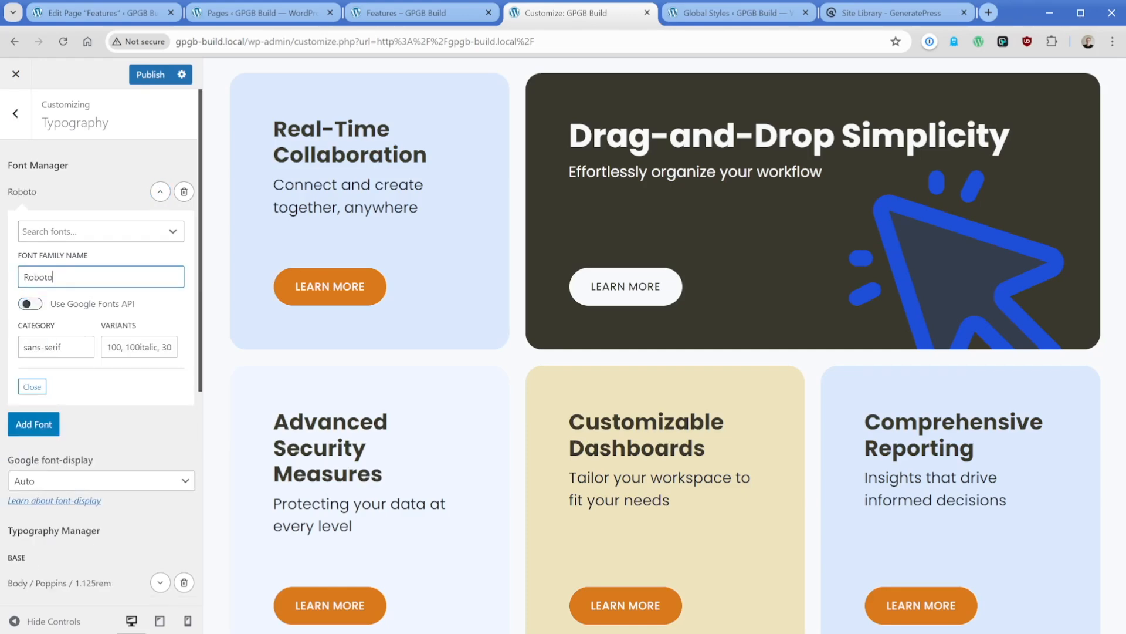
- Set the font family of the Body typography entry to Roboto
{"action": "scroll", "coordinate": [138, 314], "scroll_direction": "down", "scroll_amount": 6}
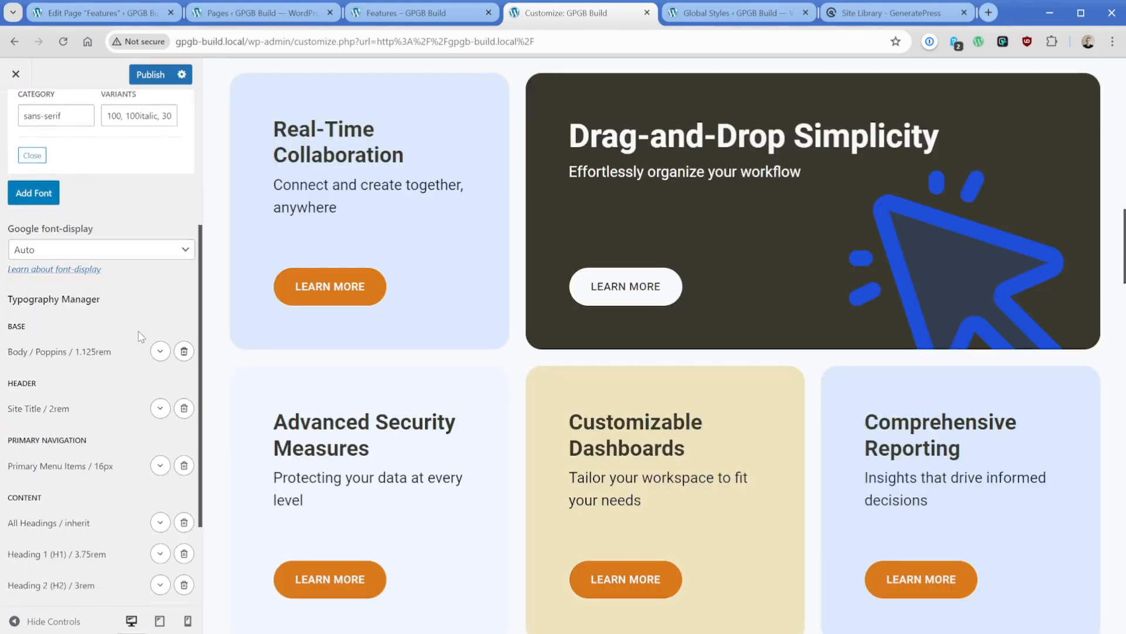
{"action": "left_click", "coordinate": [160, 244]}
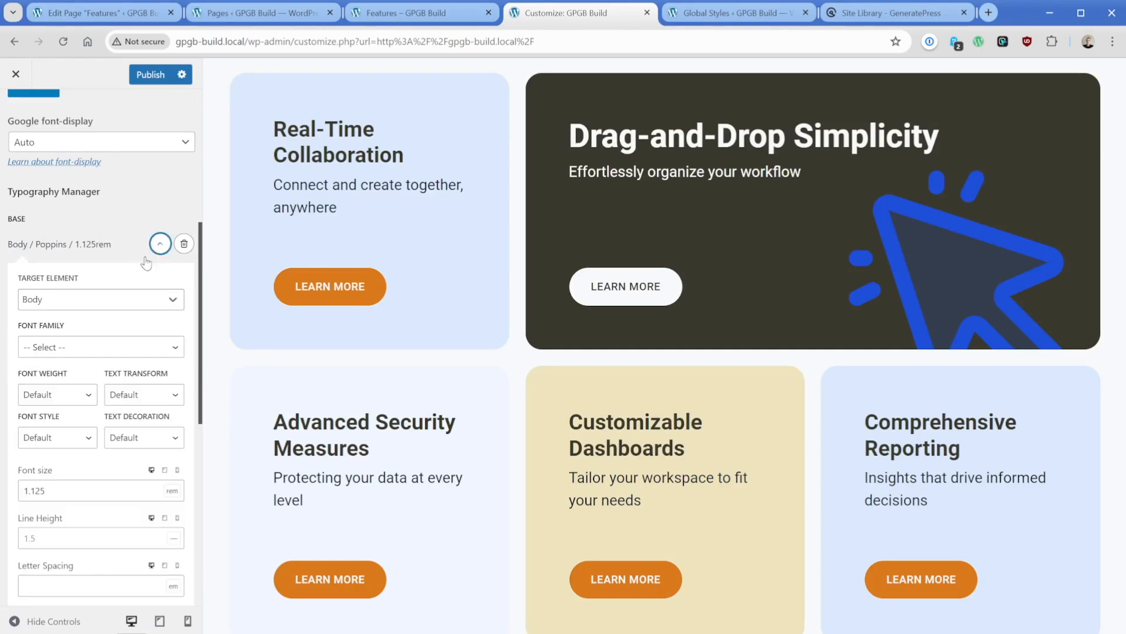
{"action": "left_click", "coordinate": [78, 348]}
{"action": "left_click", "coordinate": [75, 404]}
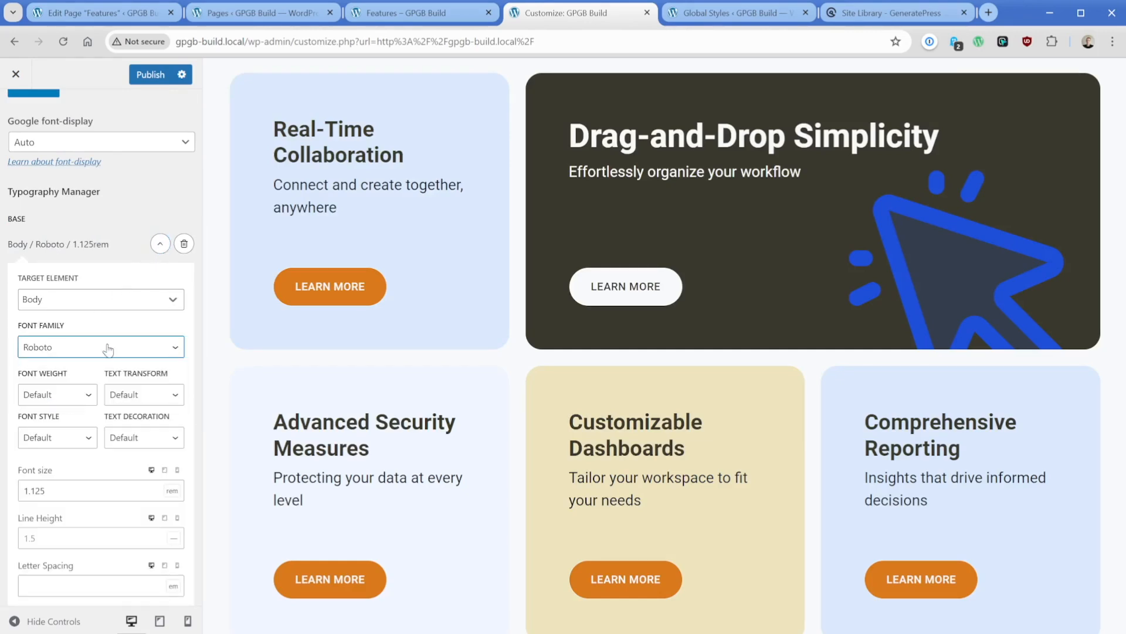
{"action": "left_click", "coordinate": [159, 243]}
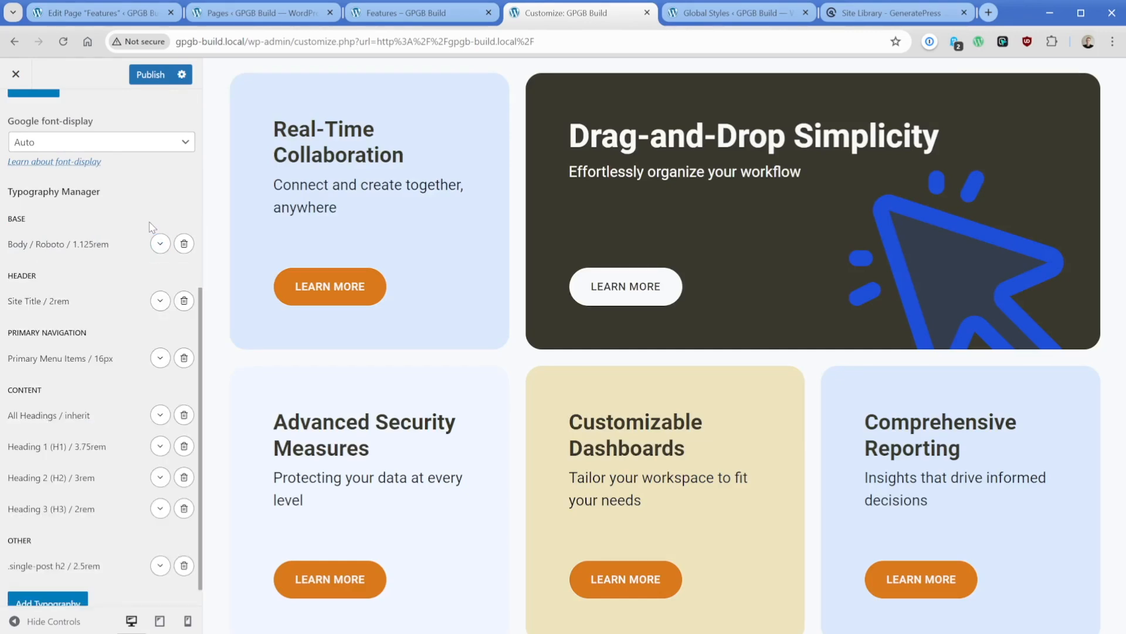
- Publish the color and typography changes and view the published front page from the Pages list
{"action": "scroll", "coordinate": [448, 382], "scroll_direction": "up", "scroll_amount": 8}
{"action": "scroll", "coordinate": [447, 380], "scroll_direction": "up", "scroll_amount": 8}
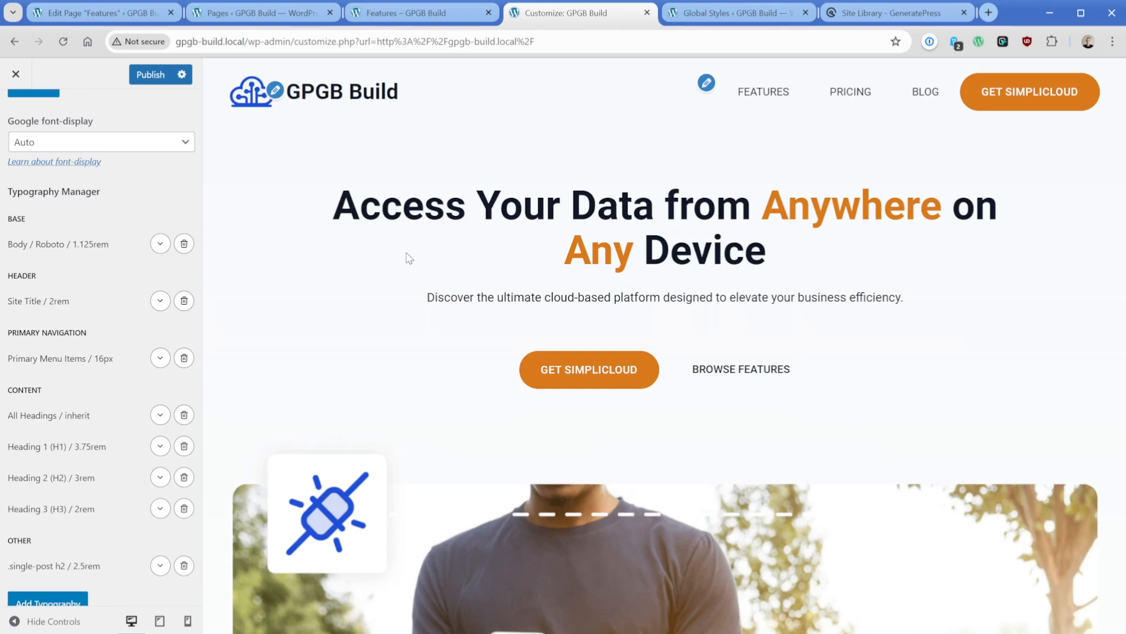
{"action": "left_click", "coordinate": [151, 76]}
{"action": "left_click", "coordinate": [258, 18]}
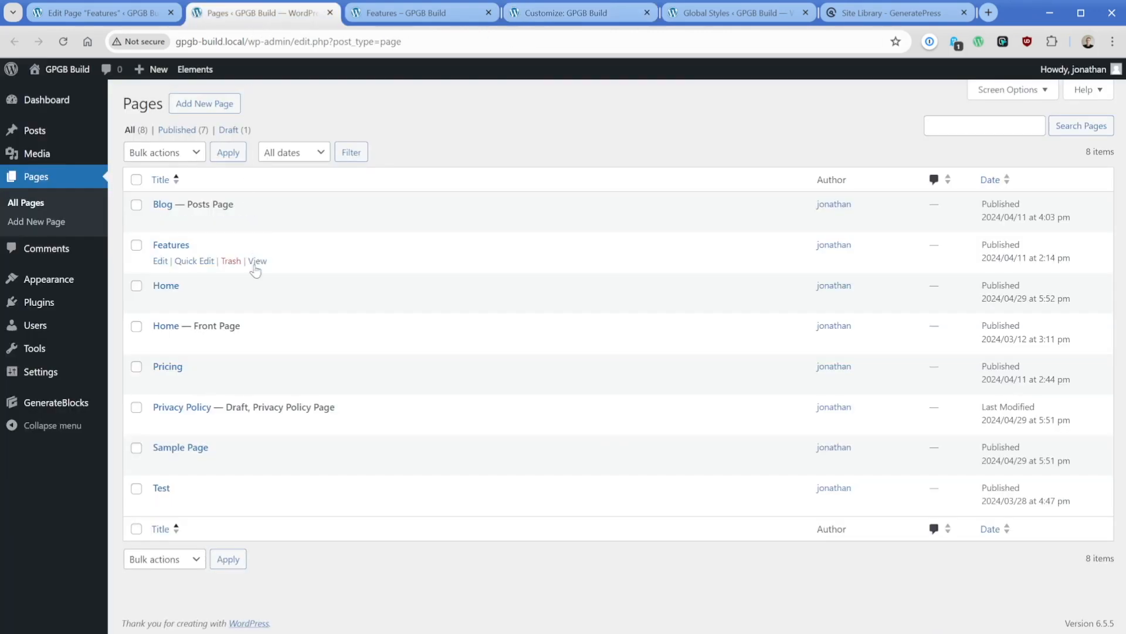
{"action": "left_click", "coordinate": [258, 342]}
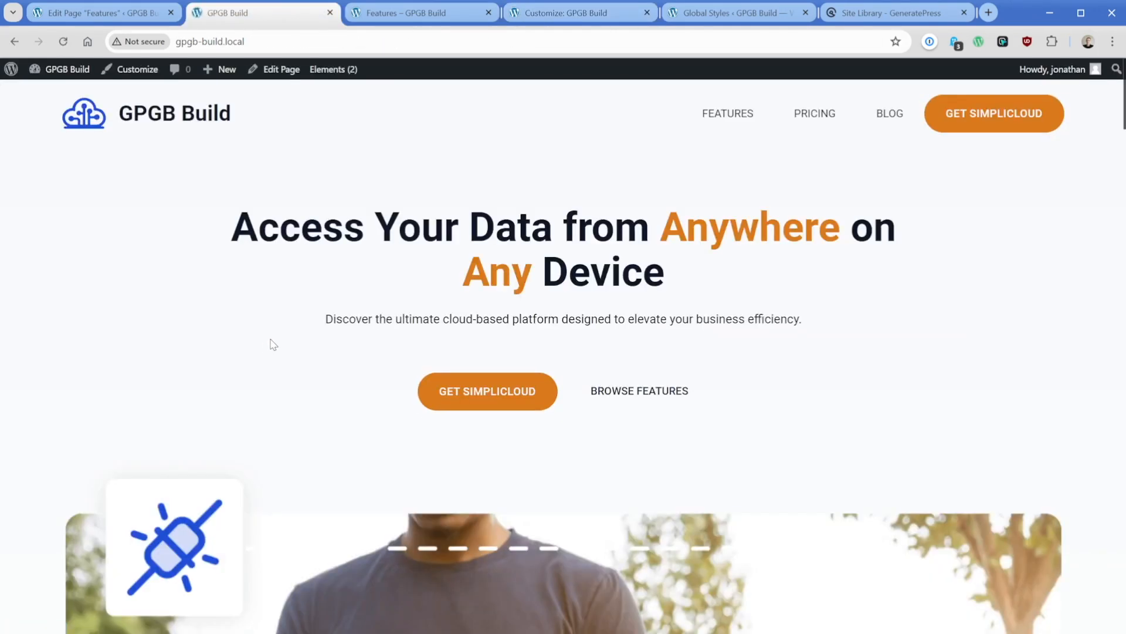